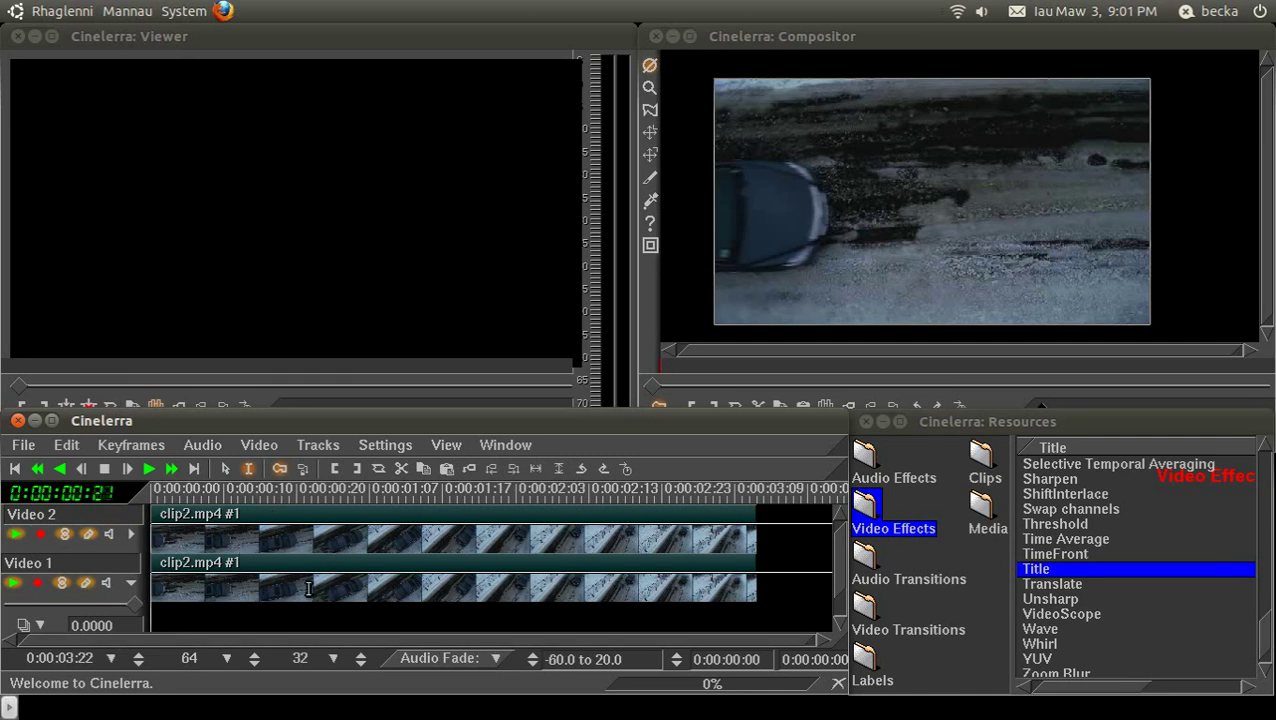
- Switch off Video 2's output and add a Title effect to Video 1 showing bold Verdana 100 'TITLE'
click(16, 535)
drag(1091, 569, 640, 578)
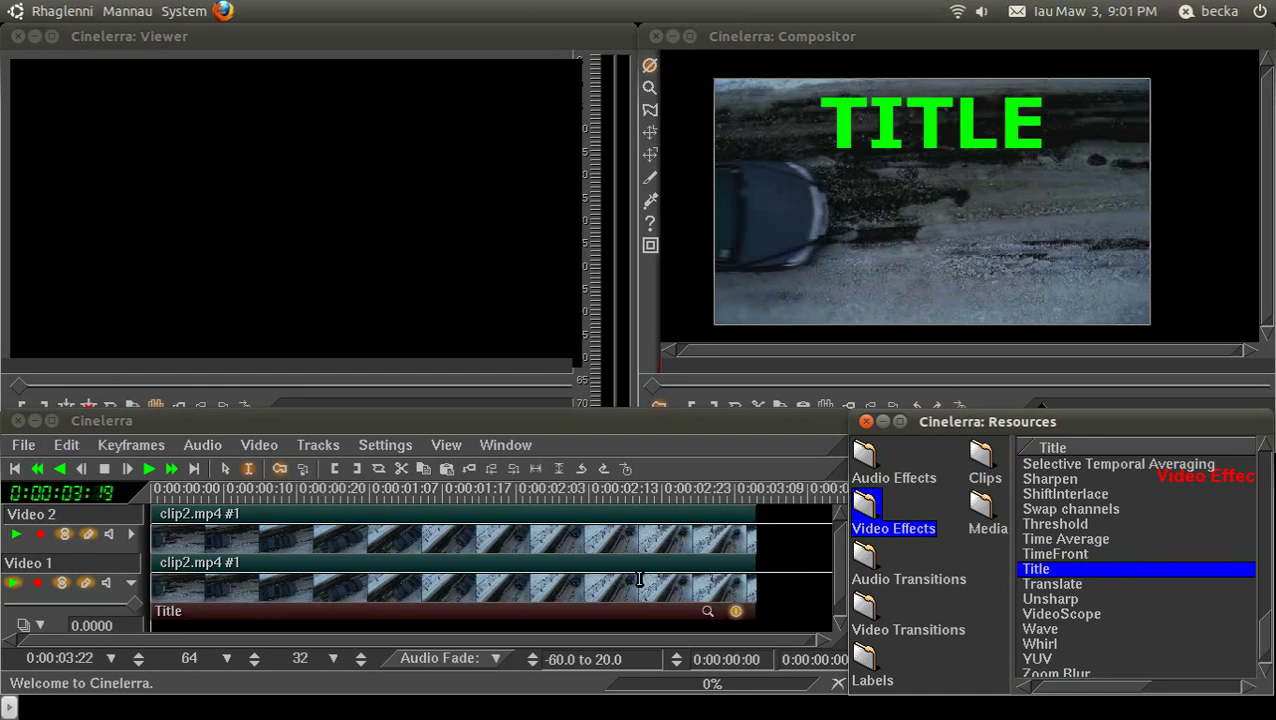
click(706, 612)
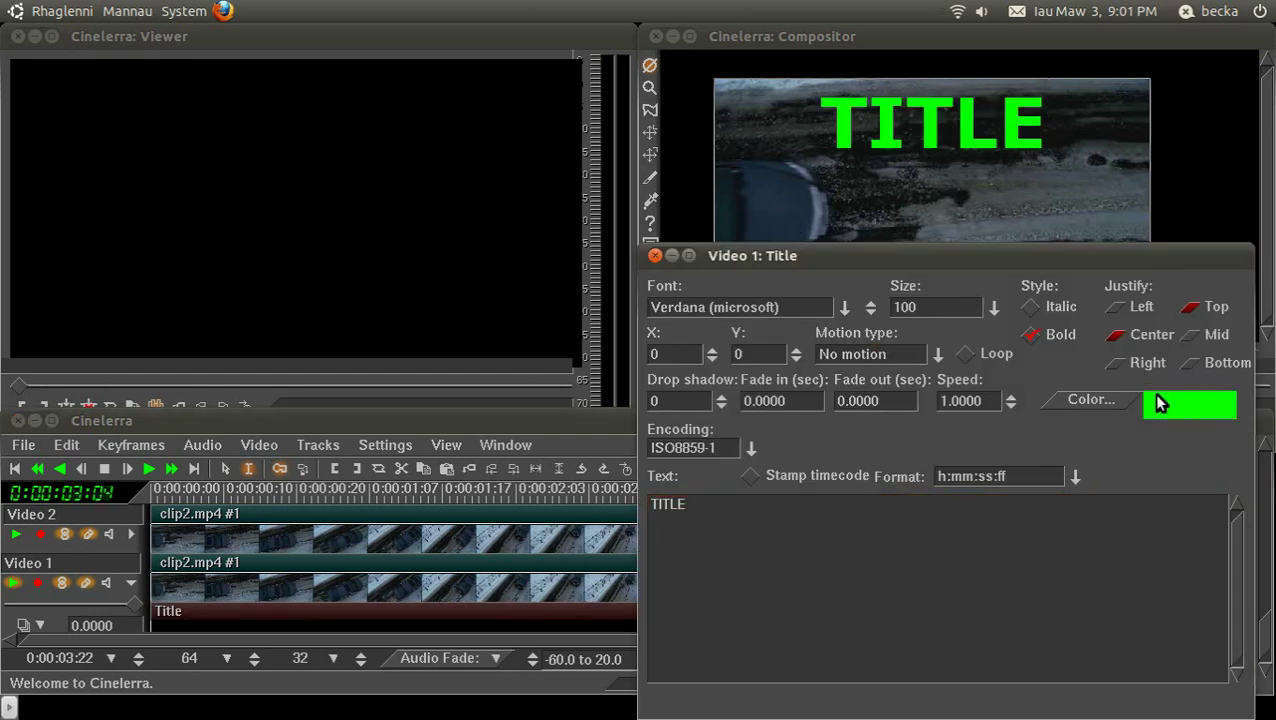
click(655, 256)
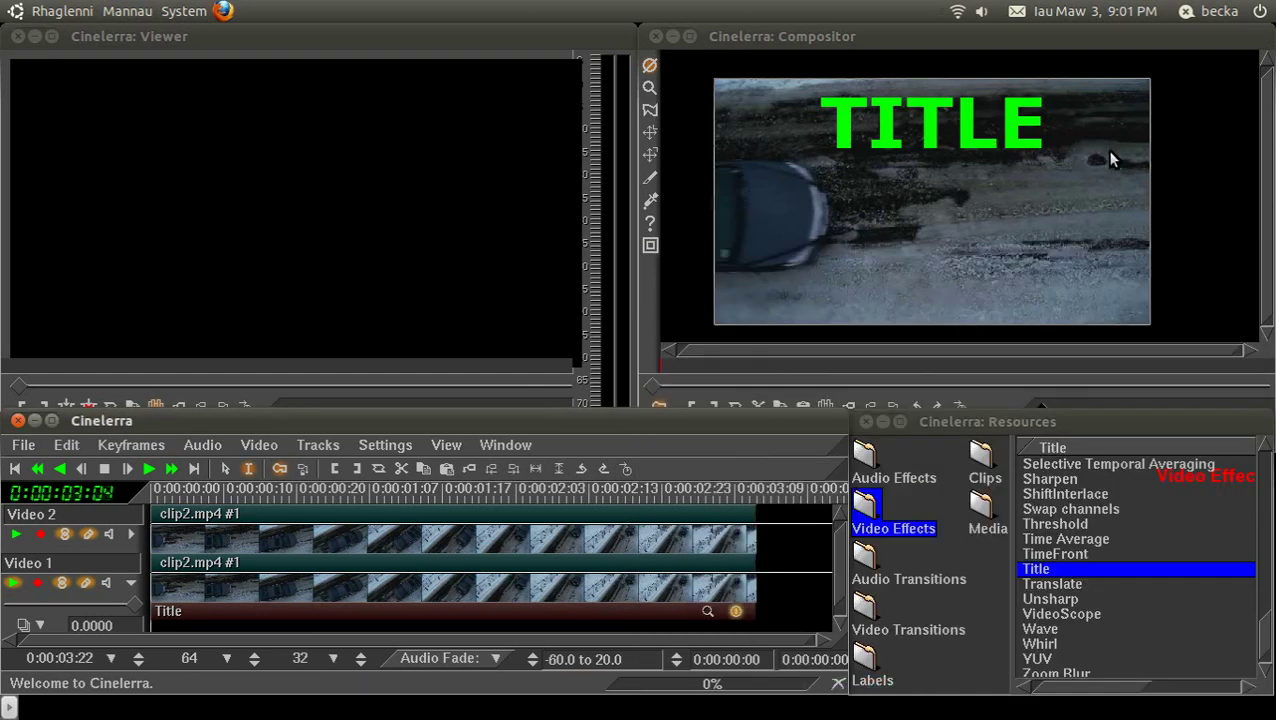
click(707, 611)
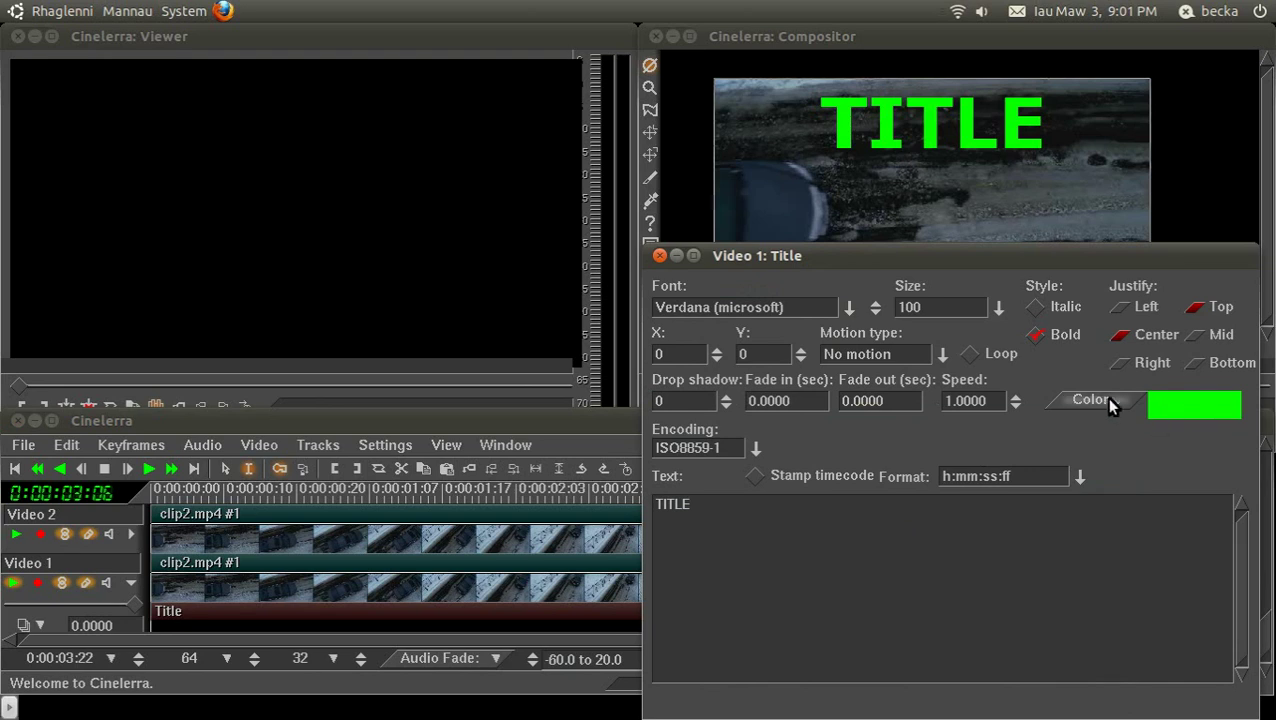
- Add a Chroma key effect to Video 1 below Title and move its settings window aside
click(659, 257)
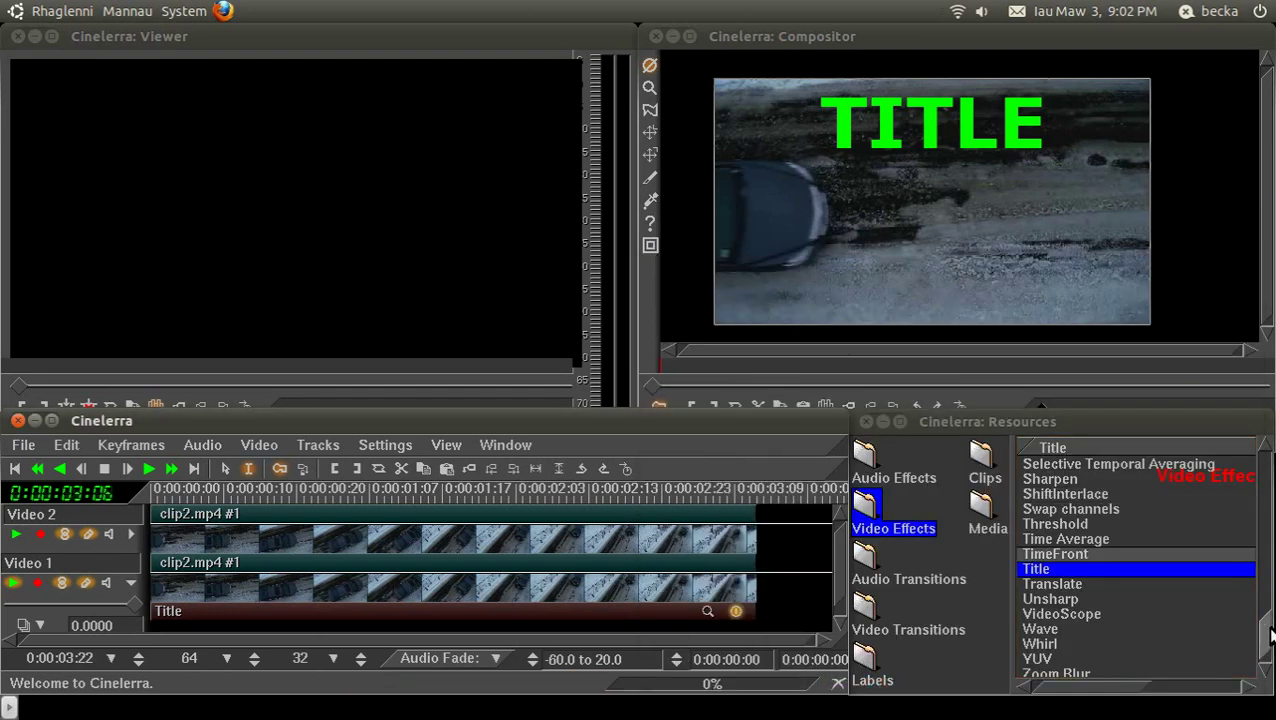
drag(1268, 638, 1268, 470)
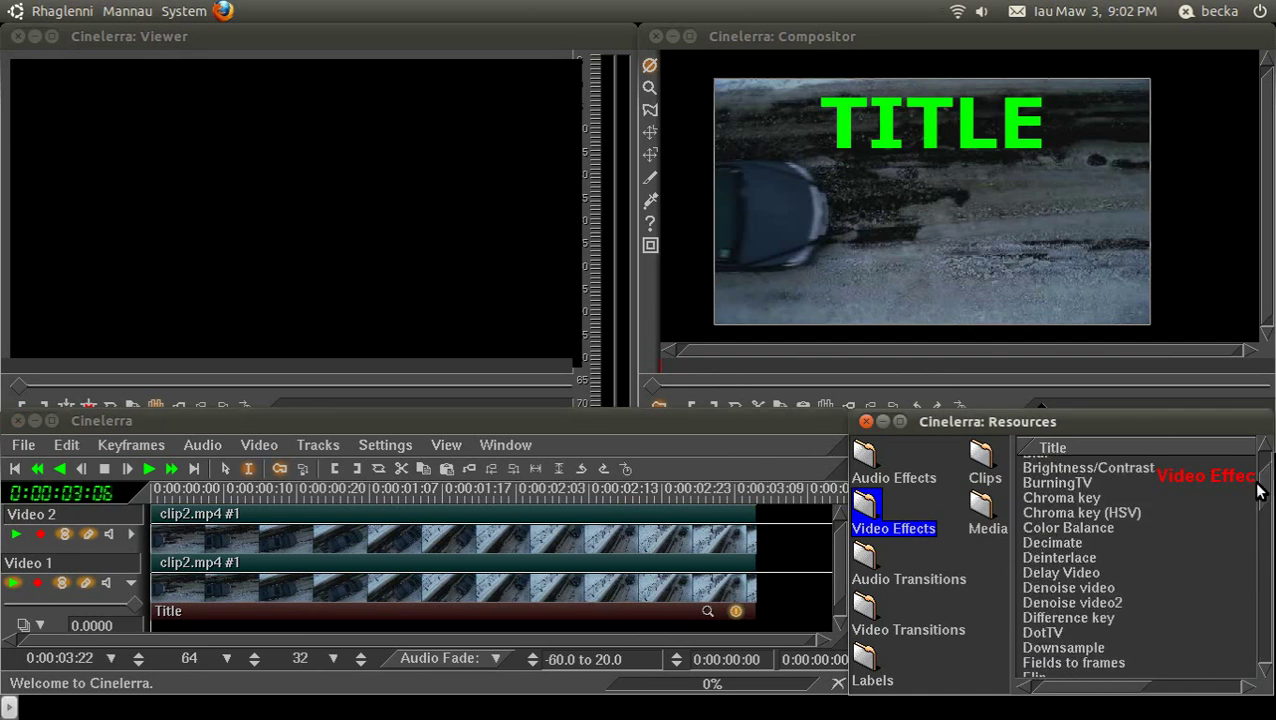
click(1103, 494)
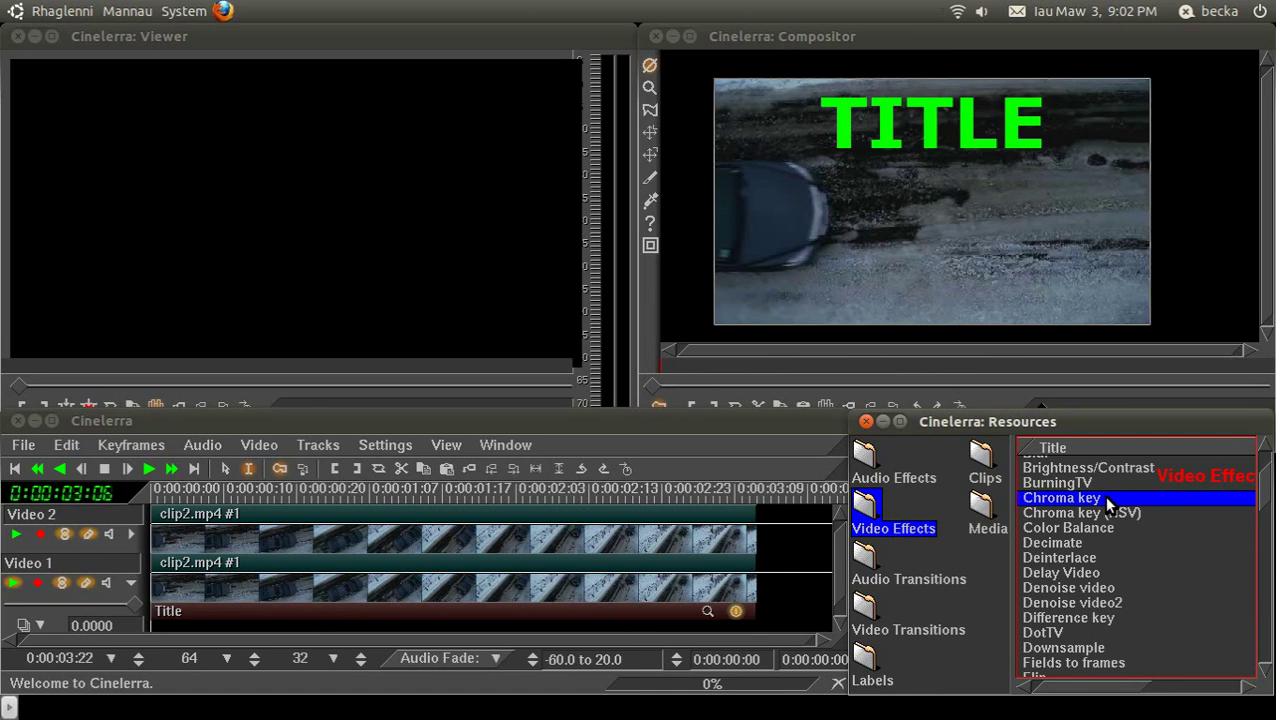
drag(1103, 494, 734, 612)
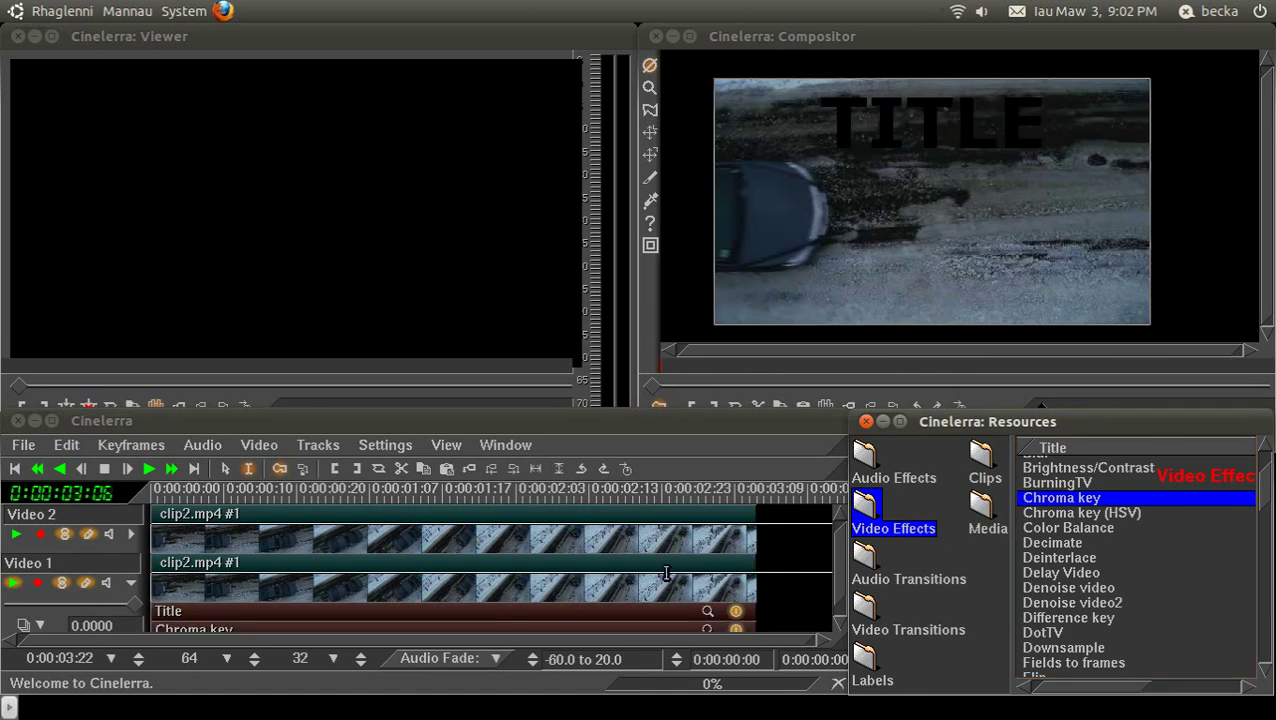
click(707, 627)
drag(812, 498, 453, 237)
drag(407, 350, 326, 349)
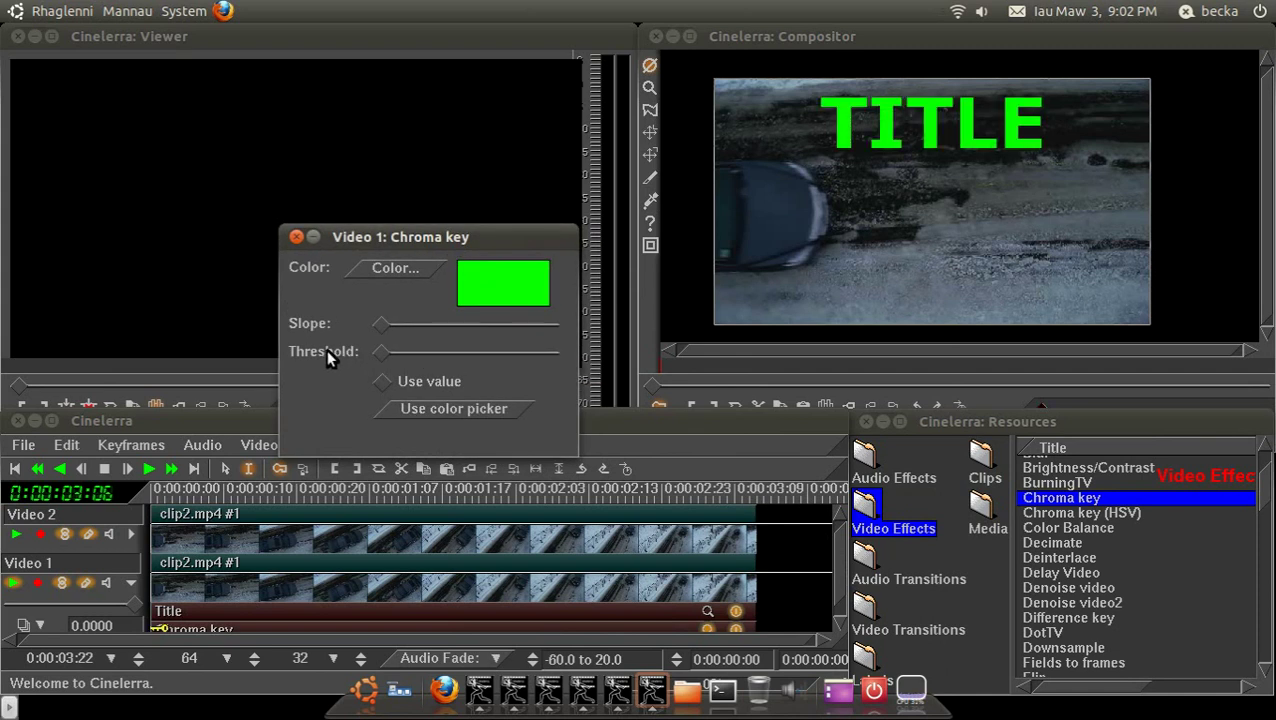
- Sample the green TITLE colour from the compositor as the chroma key colour
click(763, 42)
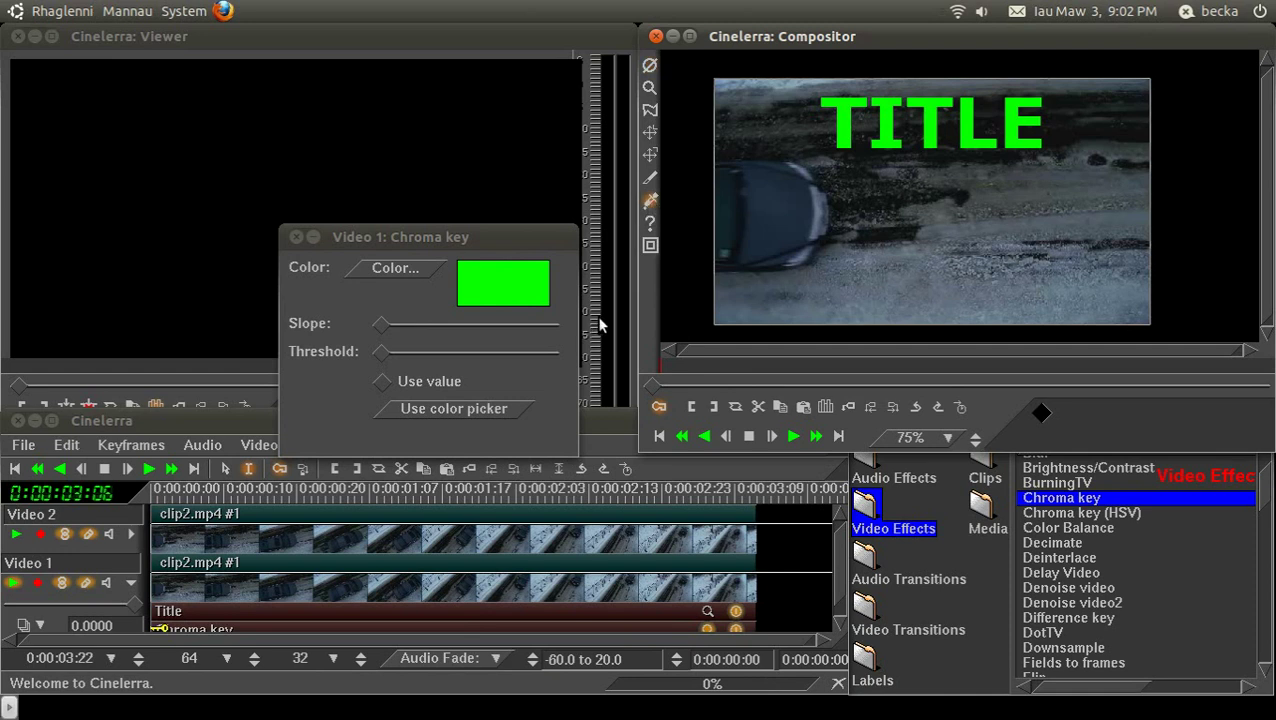
click(649, 203)
click(462, 404)
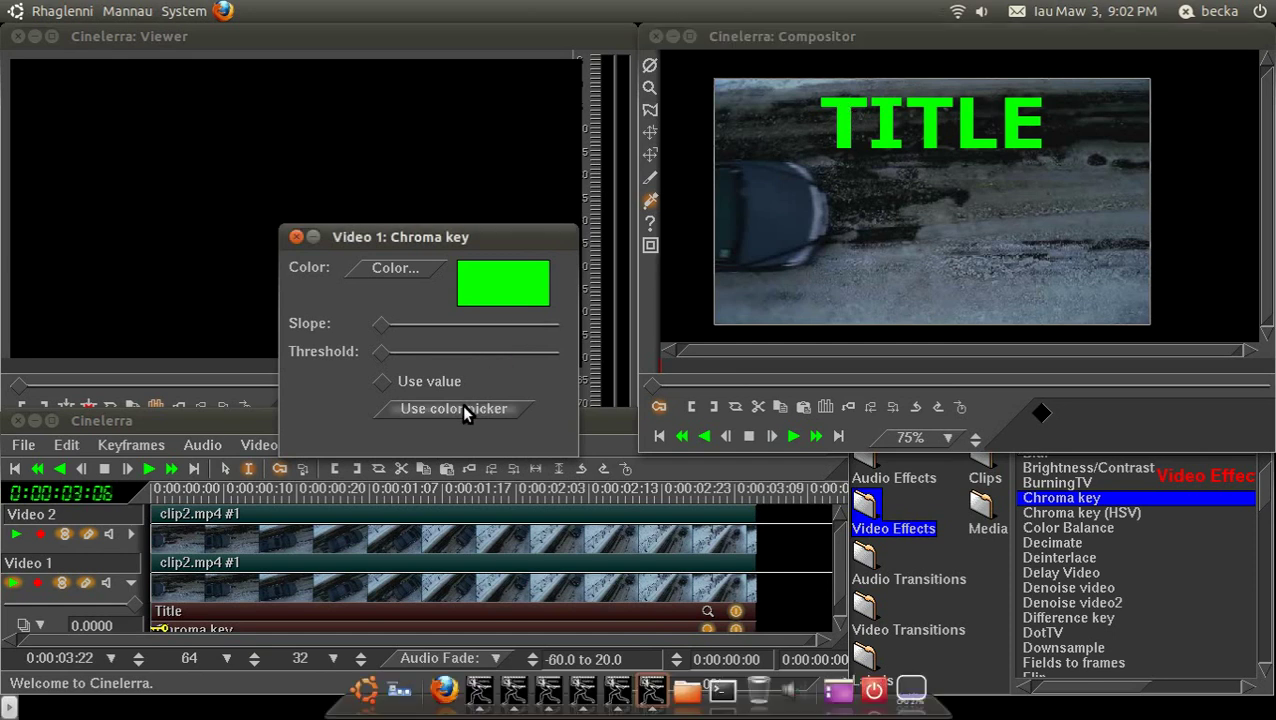
click(747, 196)
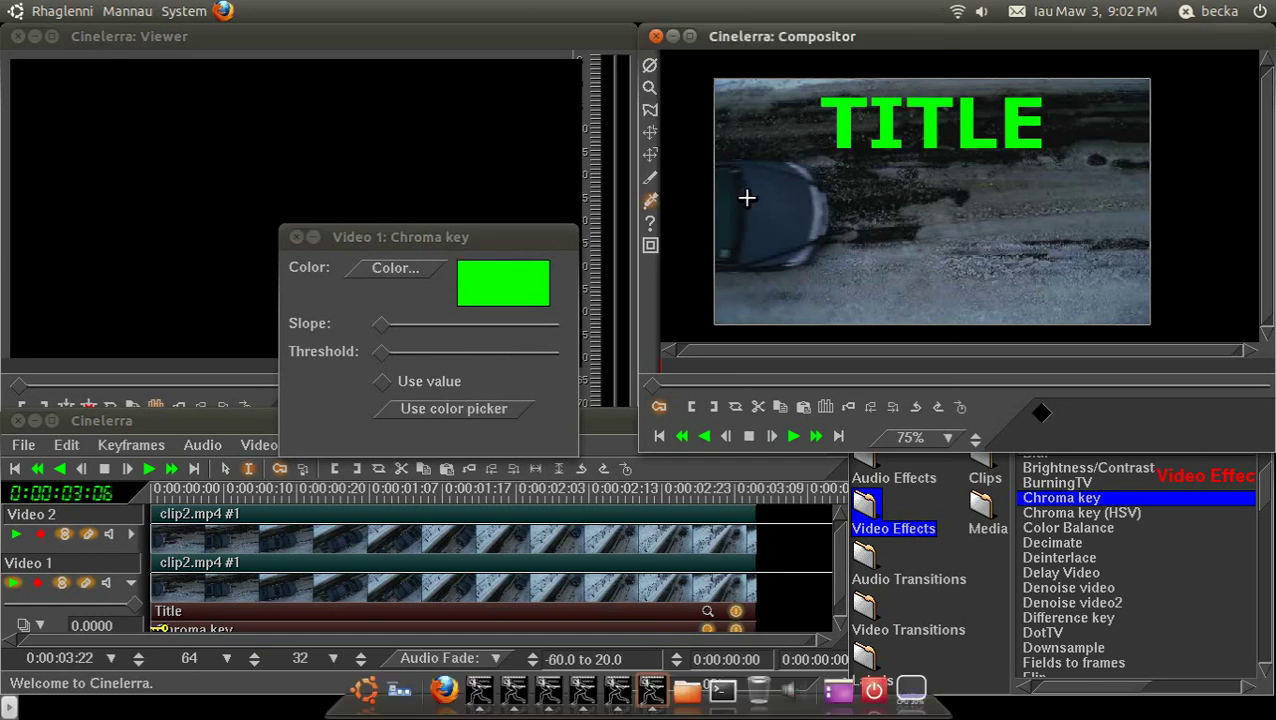
click(470, 408)
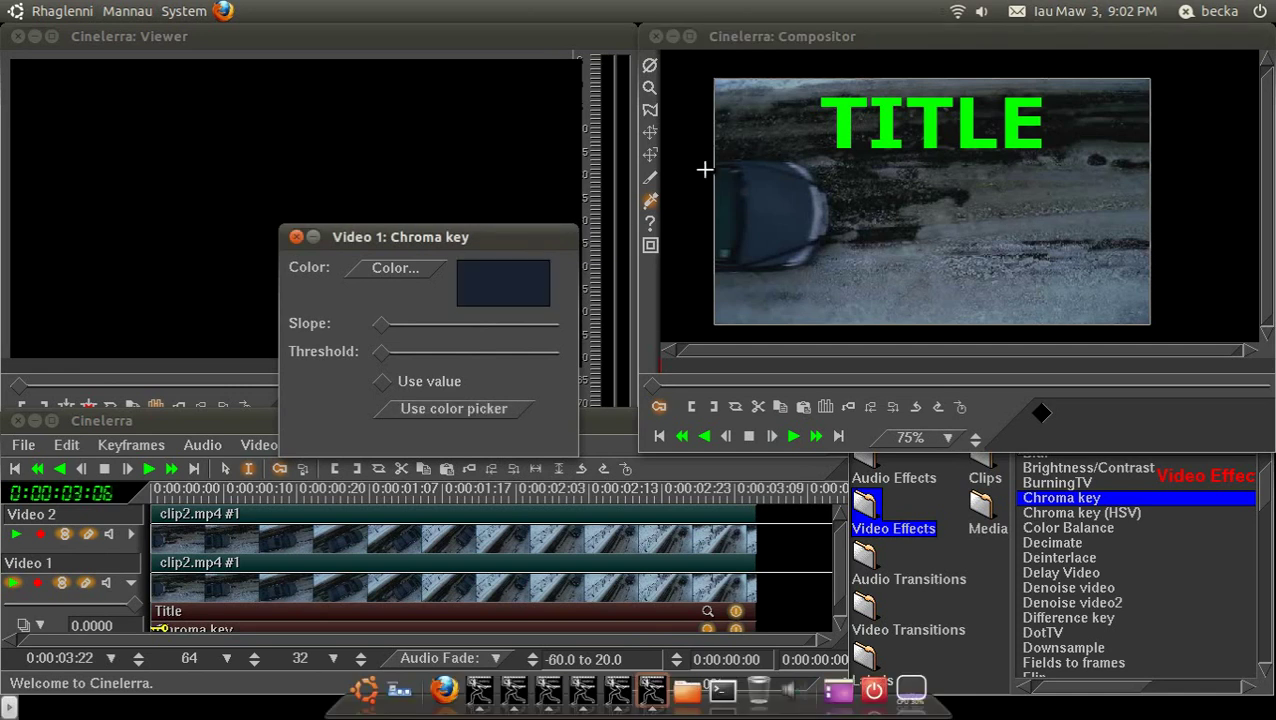
click(649, 198)
click(887, 117)
click(450, 409)
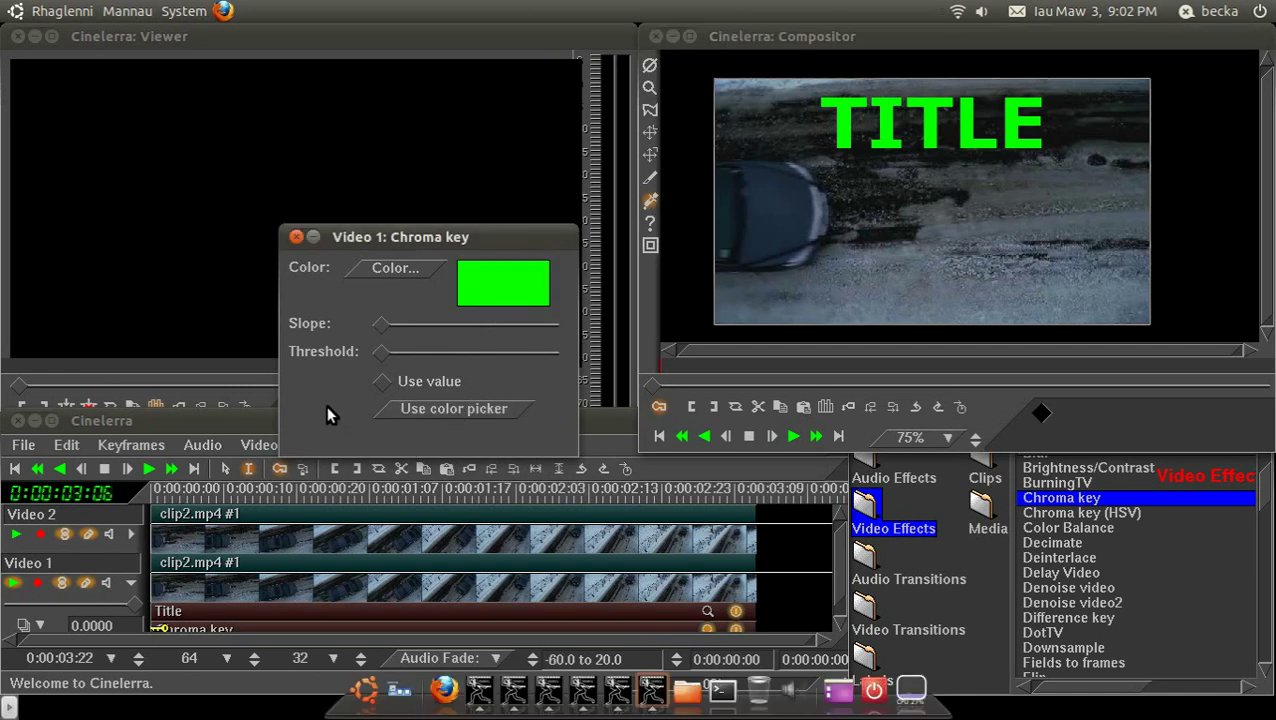
- Set the chroma key threshold to 1.00 so the green TITLE is keyed out
mouse_move(382, 352)
mouse_down()
mouse_move(486, 320)
mouse_move(335, 345)
mouse_move(370, 342)
mouse_up()
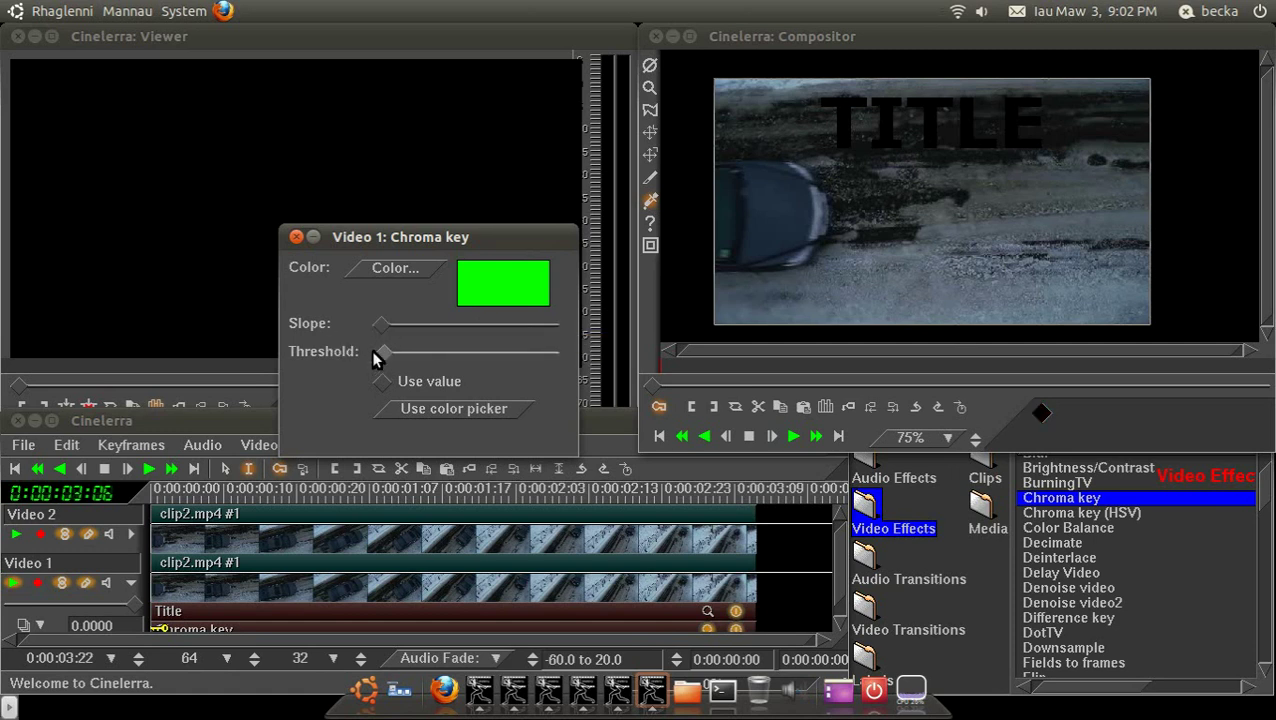
click(381, 351)
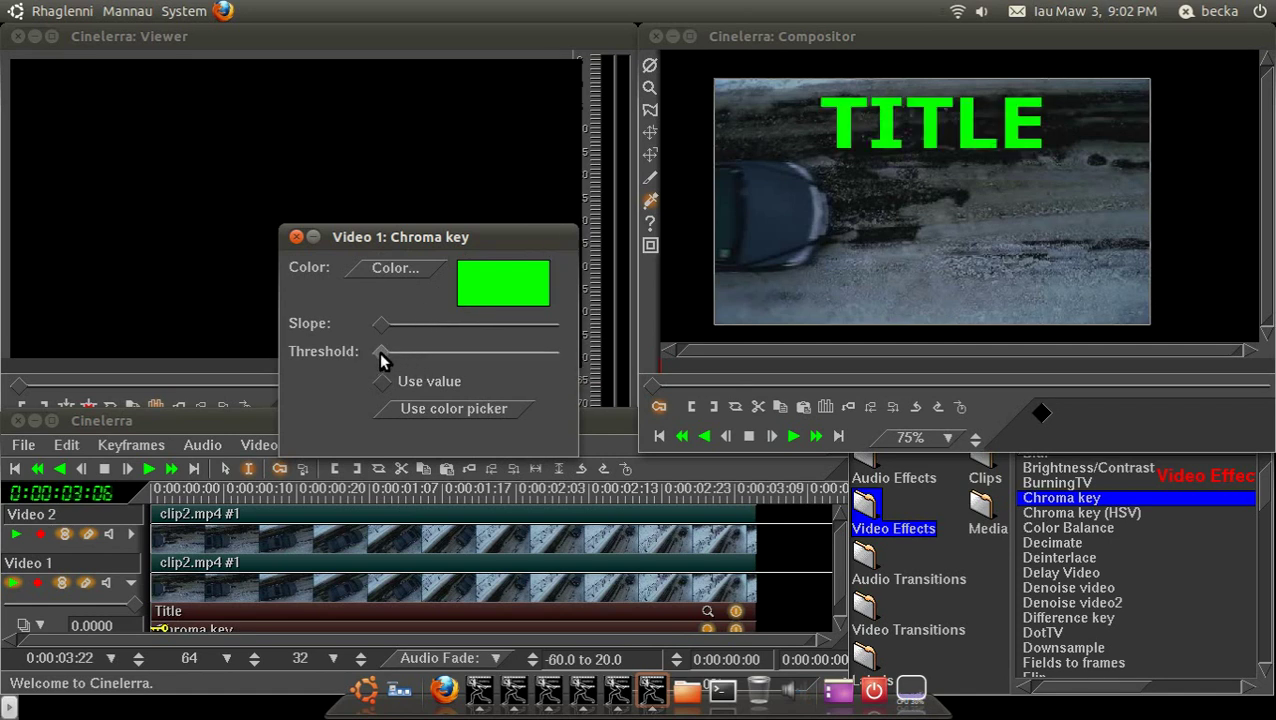
drag(379, 351, 382, 350)
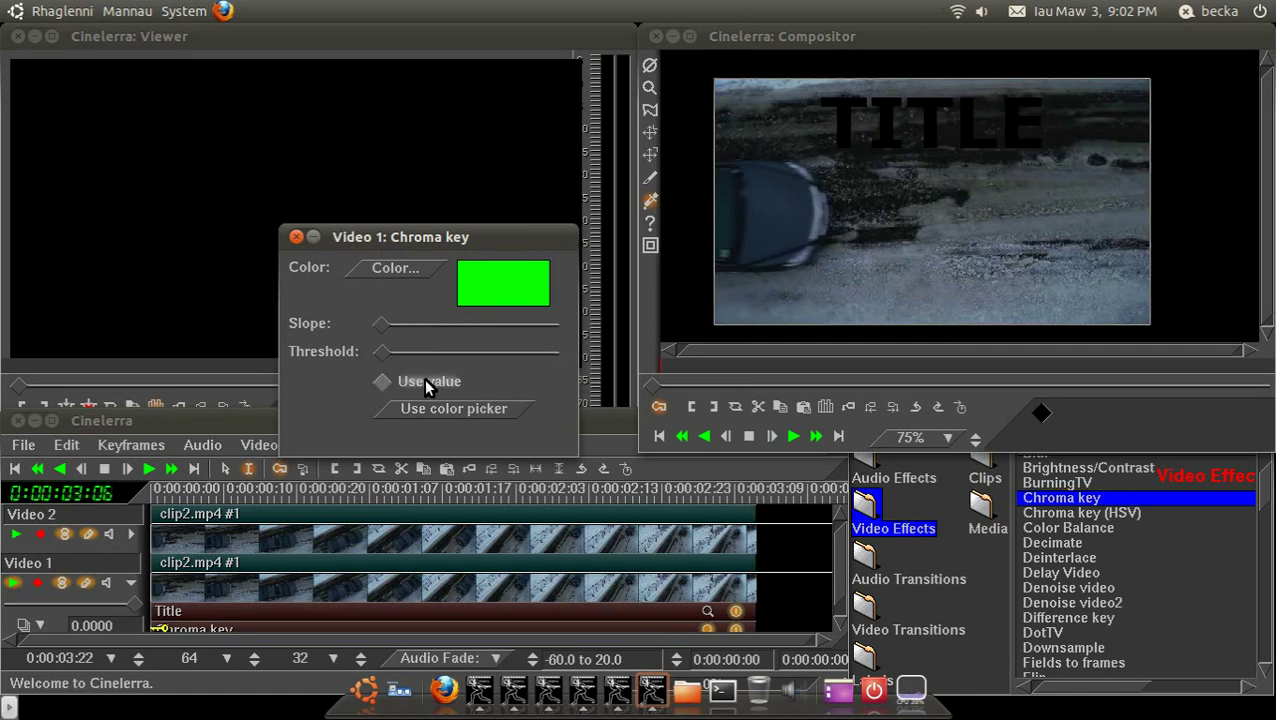
- Add Reroute beneath Chroma key on Video 1, targeting the Top track with Alpha replace
click(296, 240)
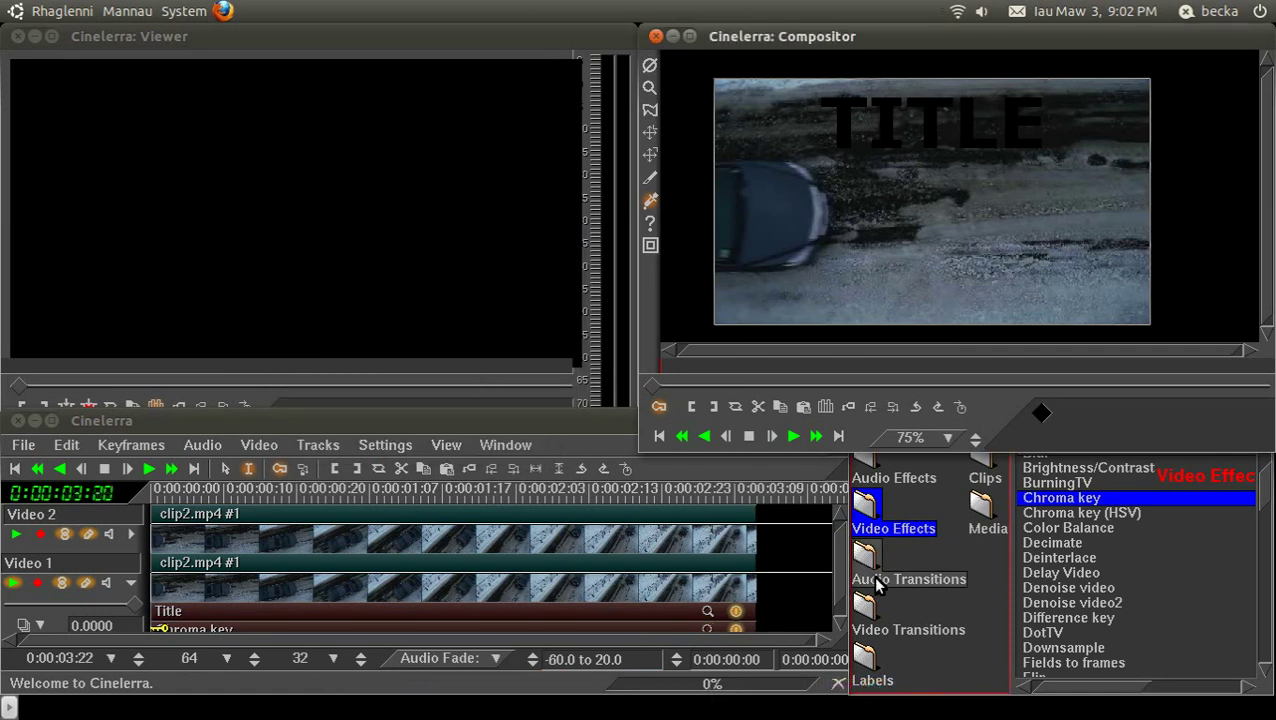
click(1268, 505)
drag(1268, 505, 1267, 580)
click(1105, 609)
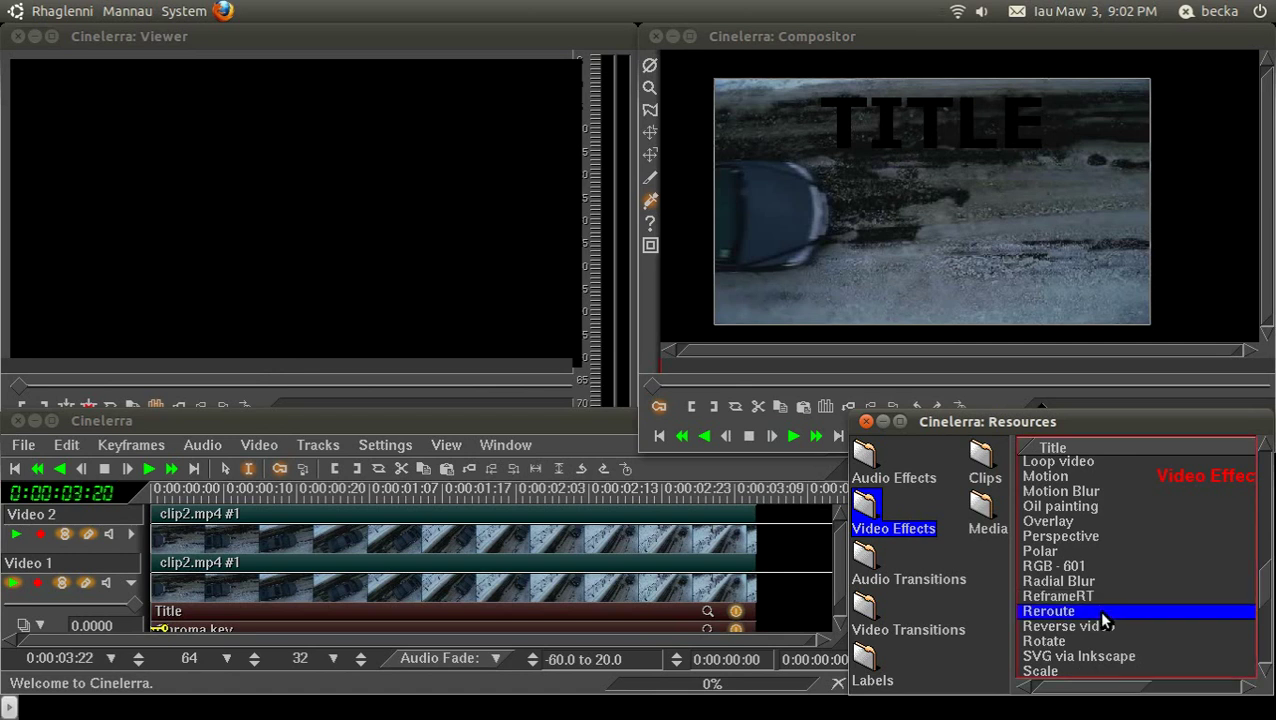
drag(620, 587, 621, 585)
click(705, 622)
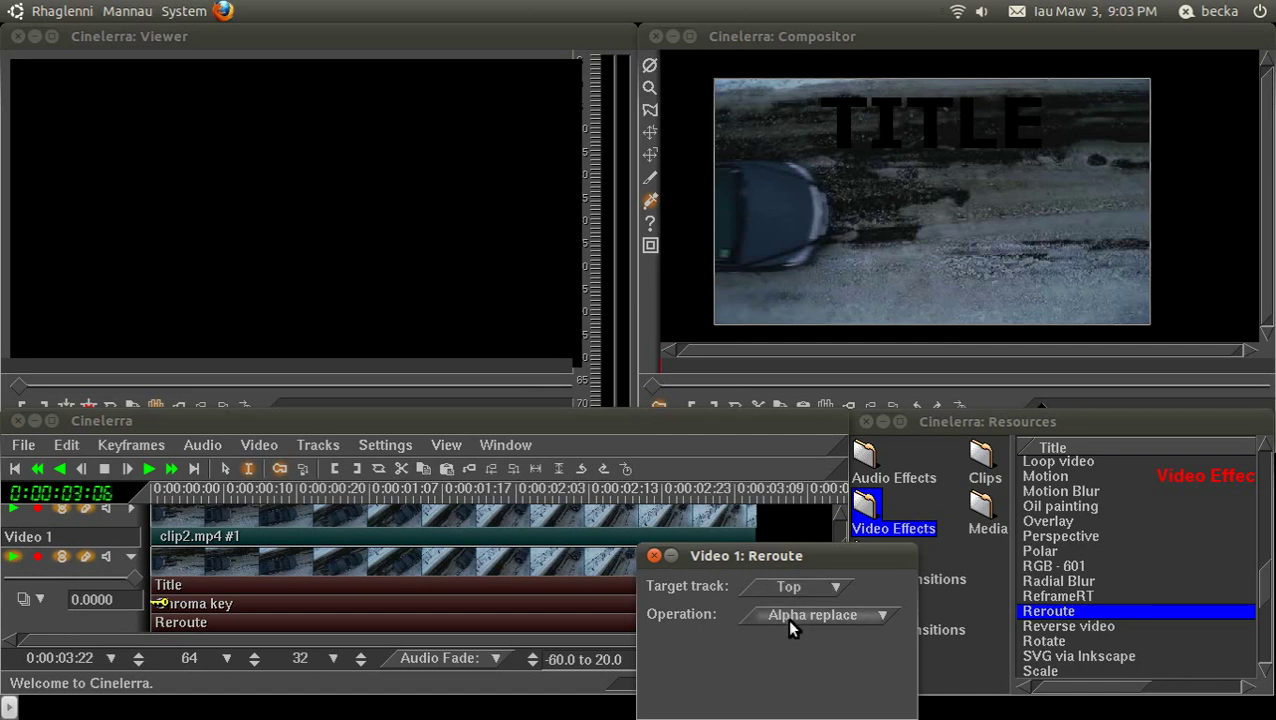
click(654, 555)
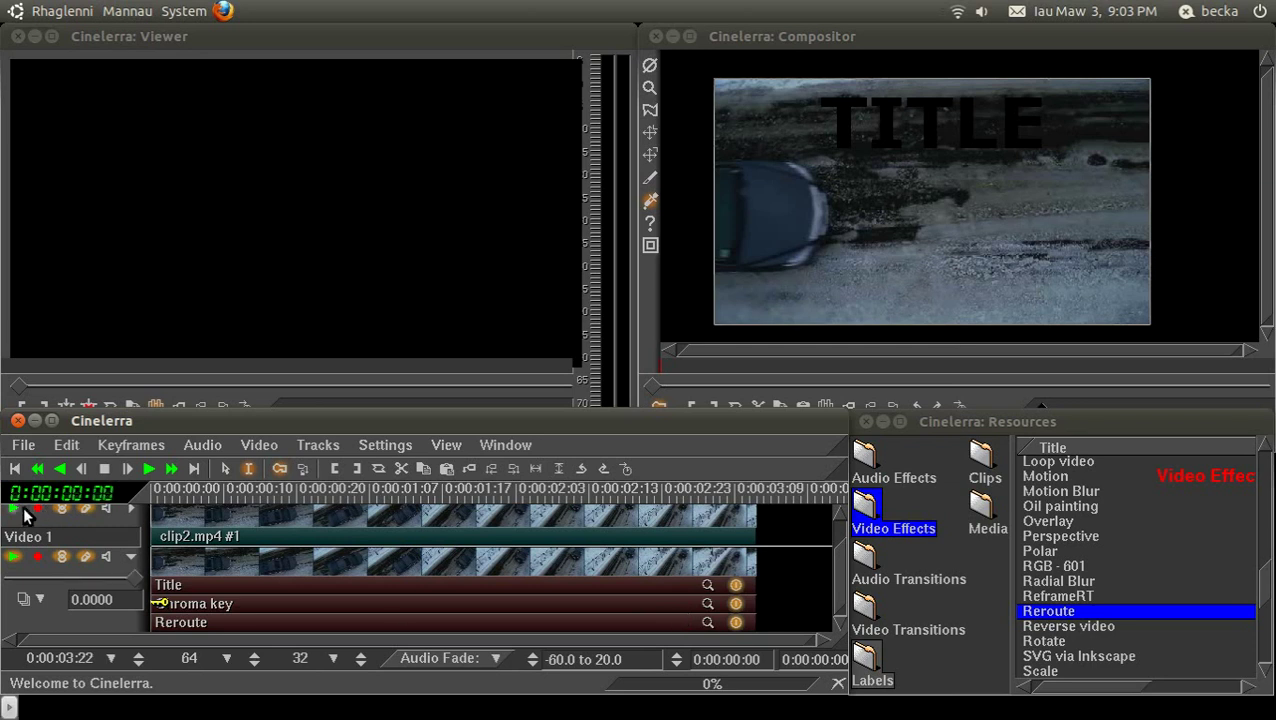
- Attach the shared 'Video 1: Reroute' effect to Video 2 so the dark TITLE cut-out shows
click(509, 530)
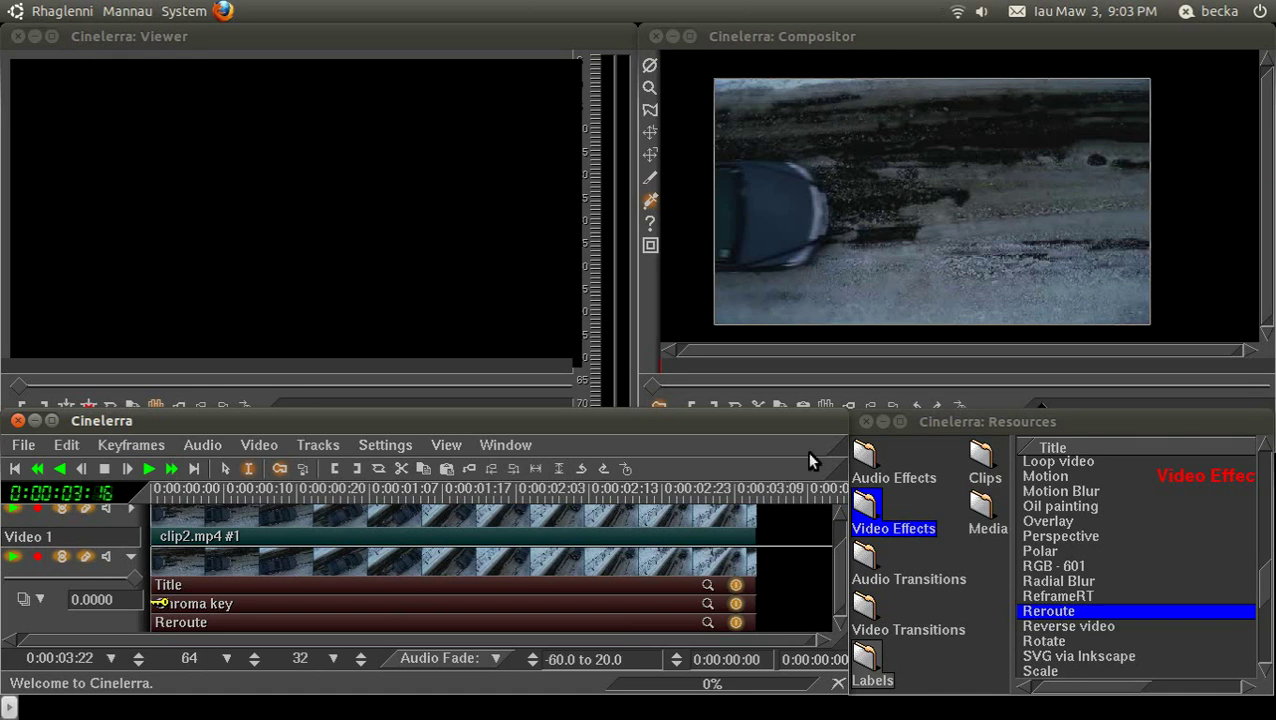
scroll(840, 545, up, 1)
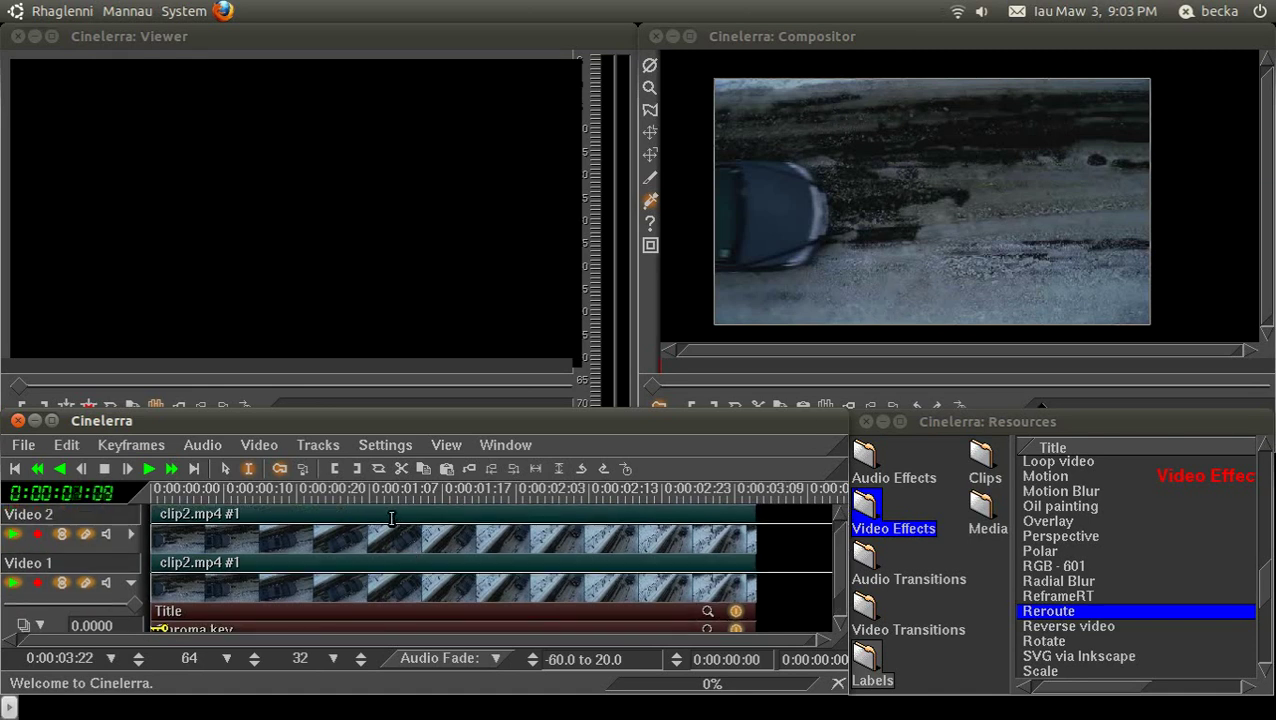
right_click(298, 537)
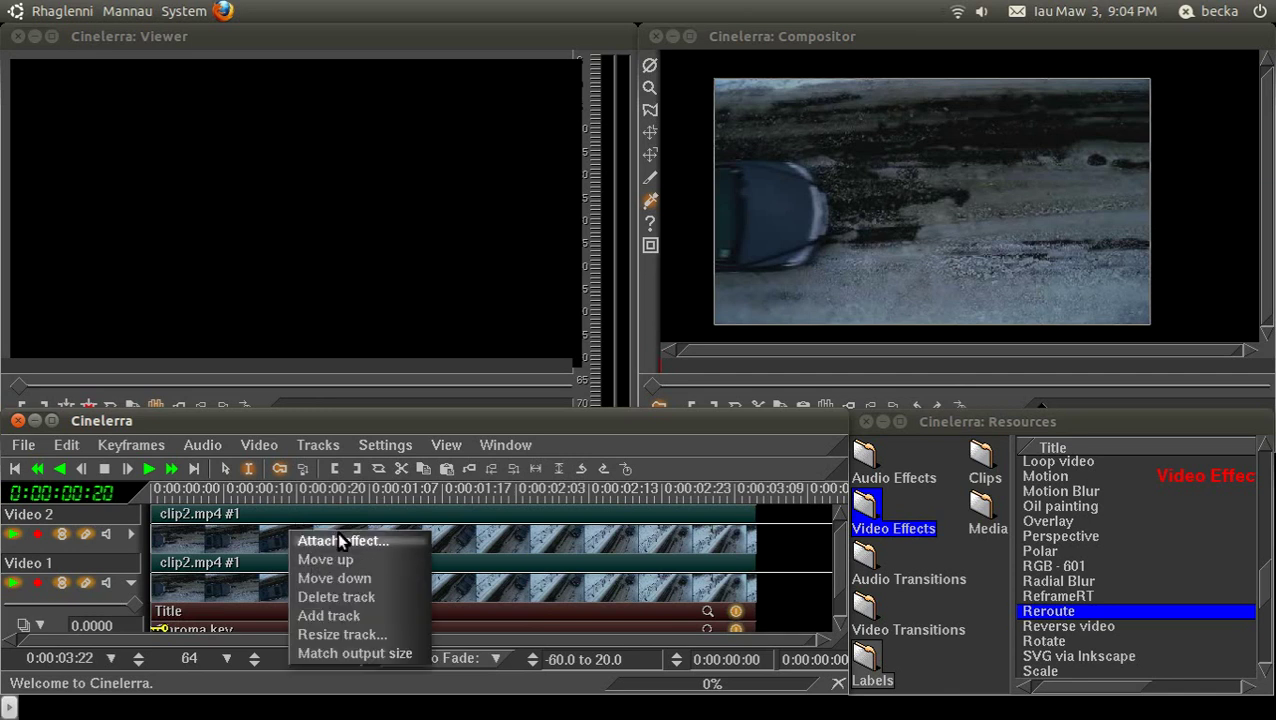
click(337, 535)
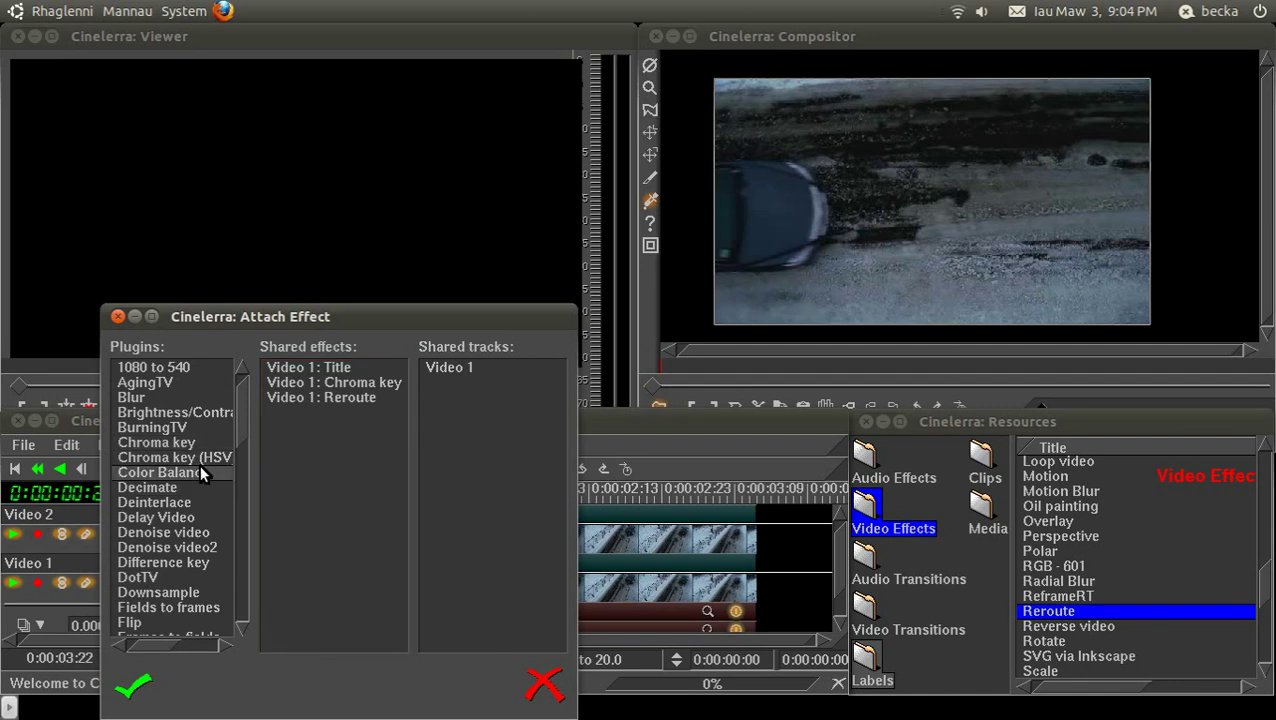
click(326, 382)
drag(344, 318, 355, 134)
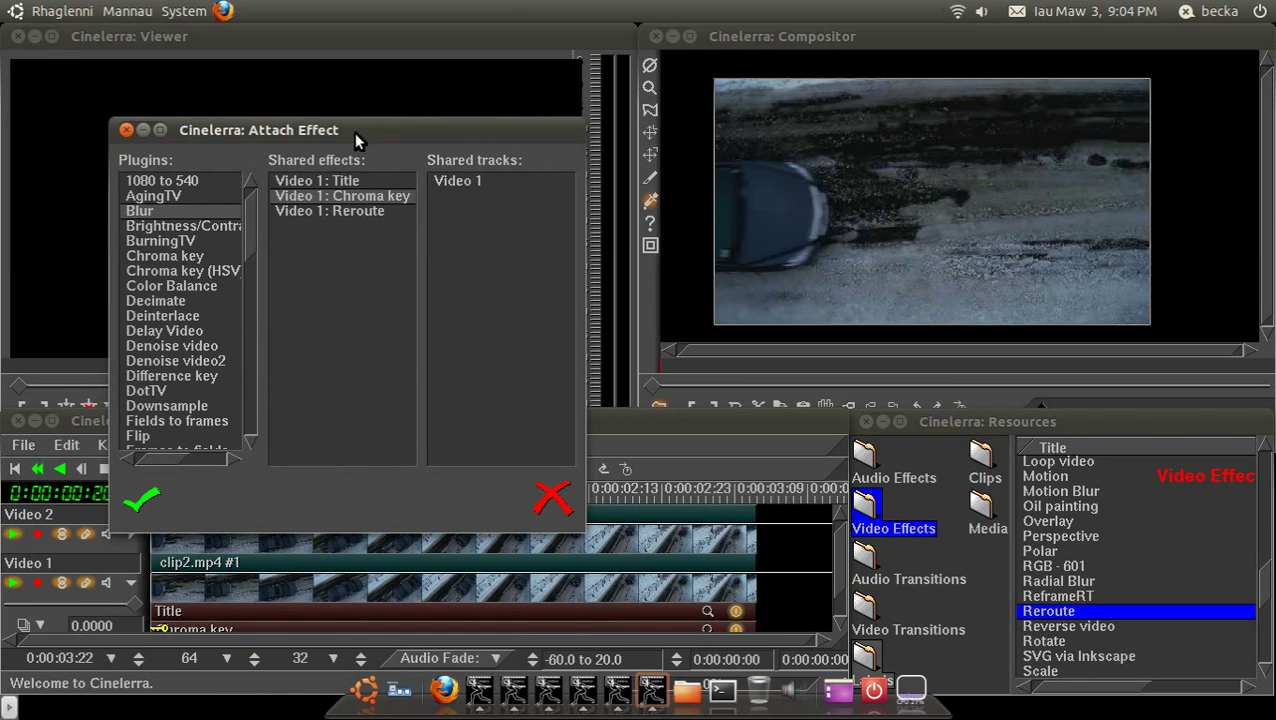
click(311, 214)
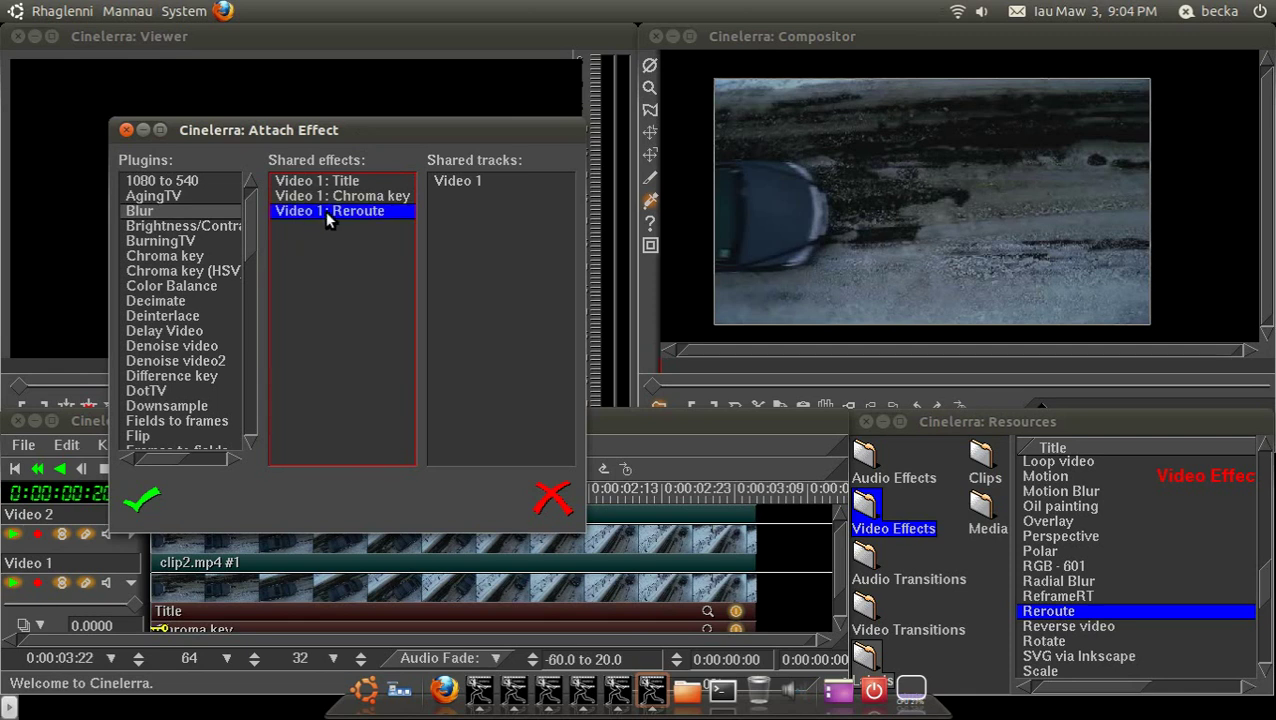
double_click(325, 211)
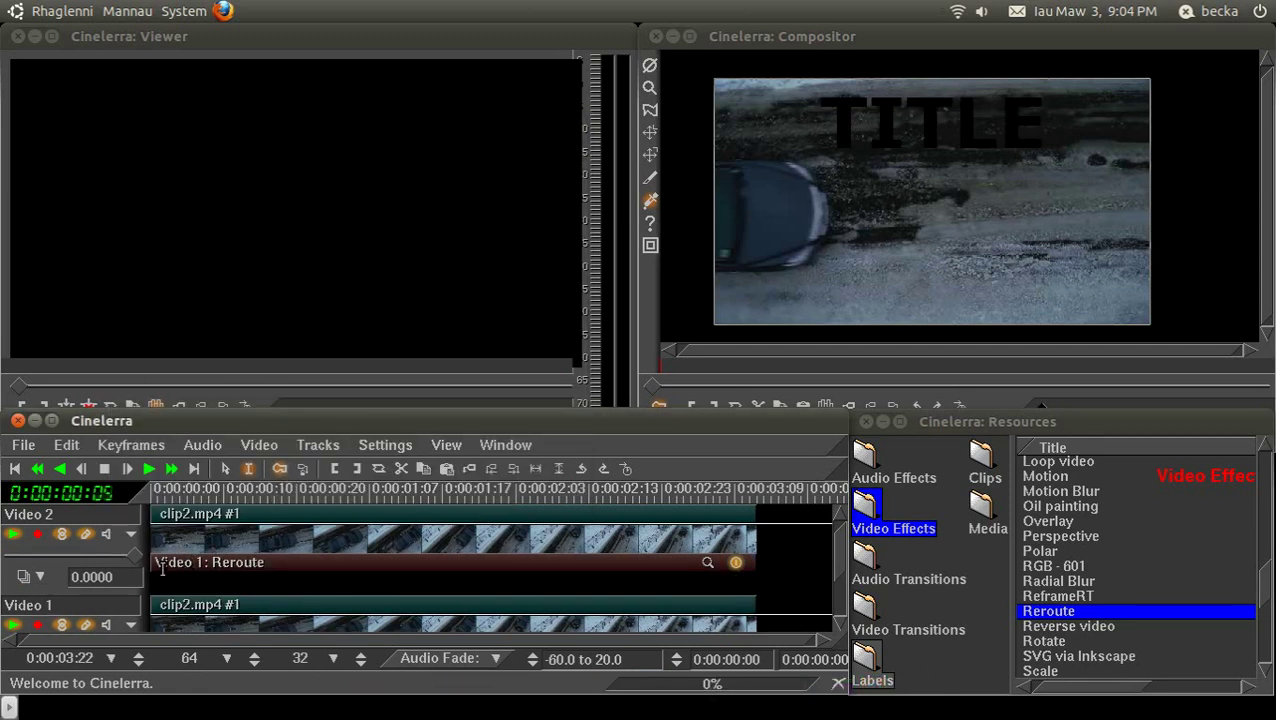
click(330, 549)
- Add an Invert Video effect to Video 2 beneath the shared Reroute
drag(1265, 598, 1265, 566)
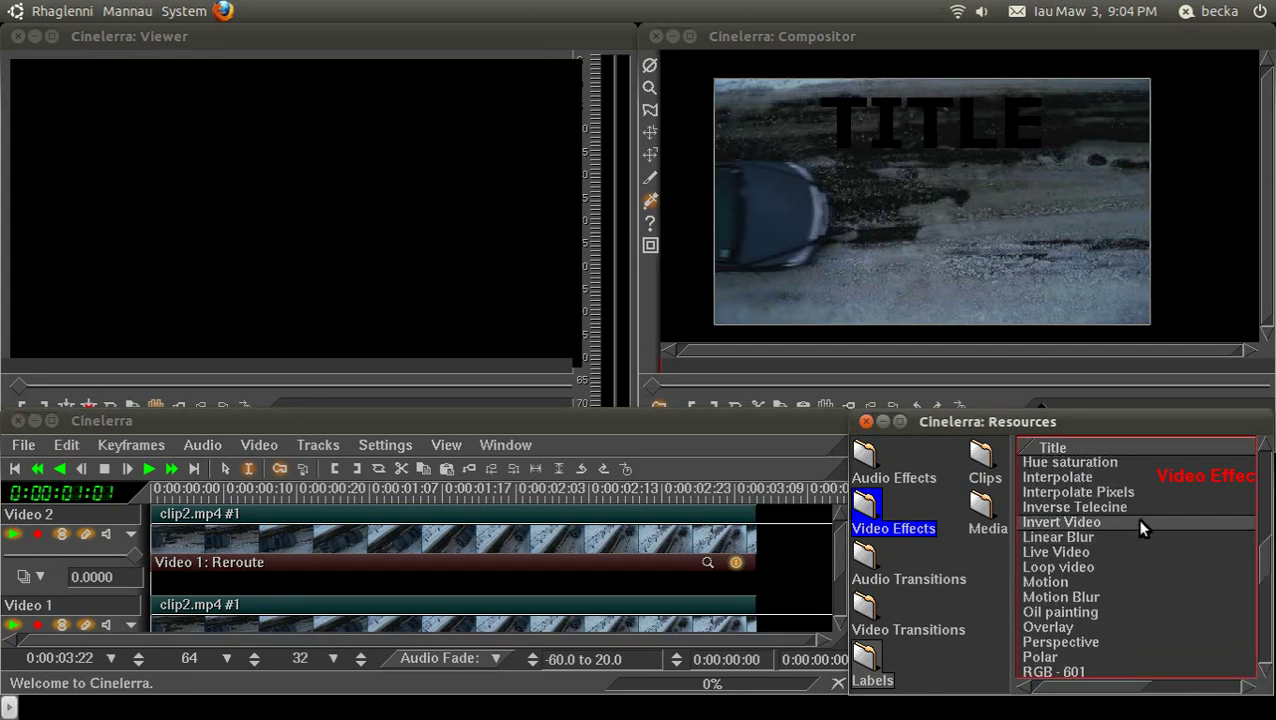
drag(1135, 520, 727, 515)
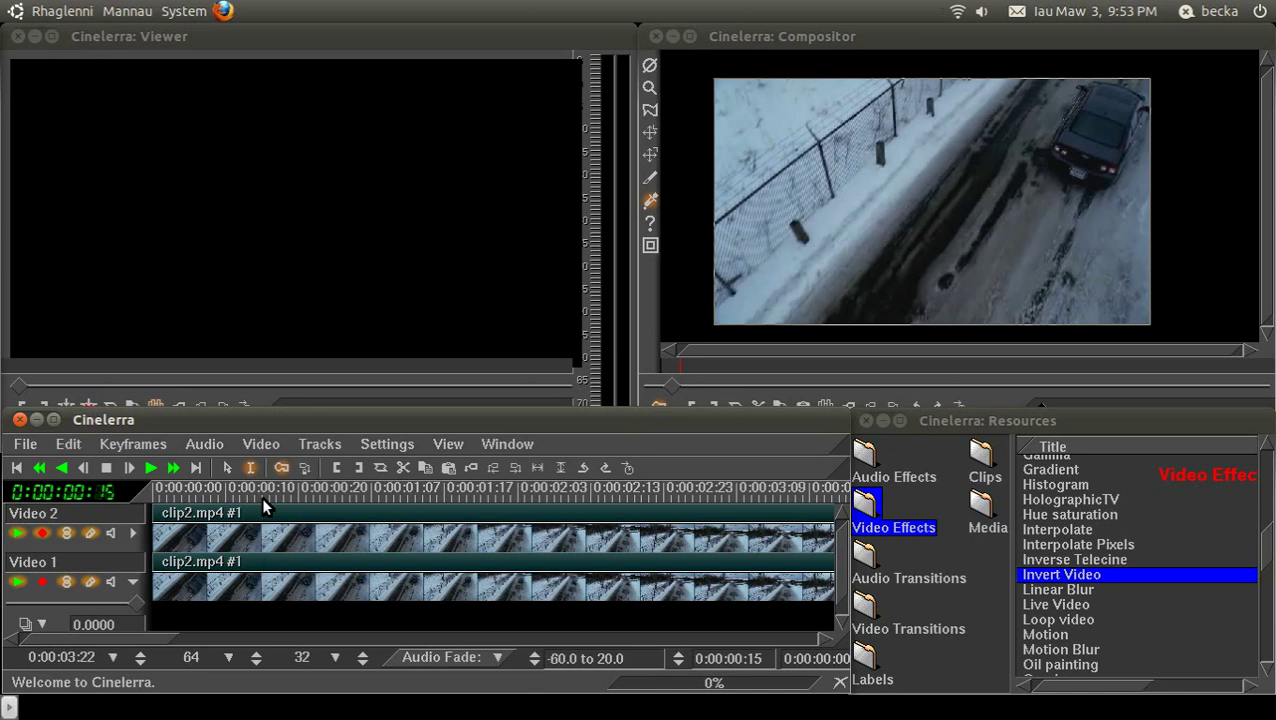
key(End)
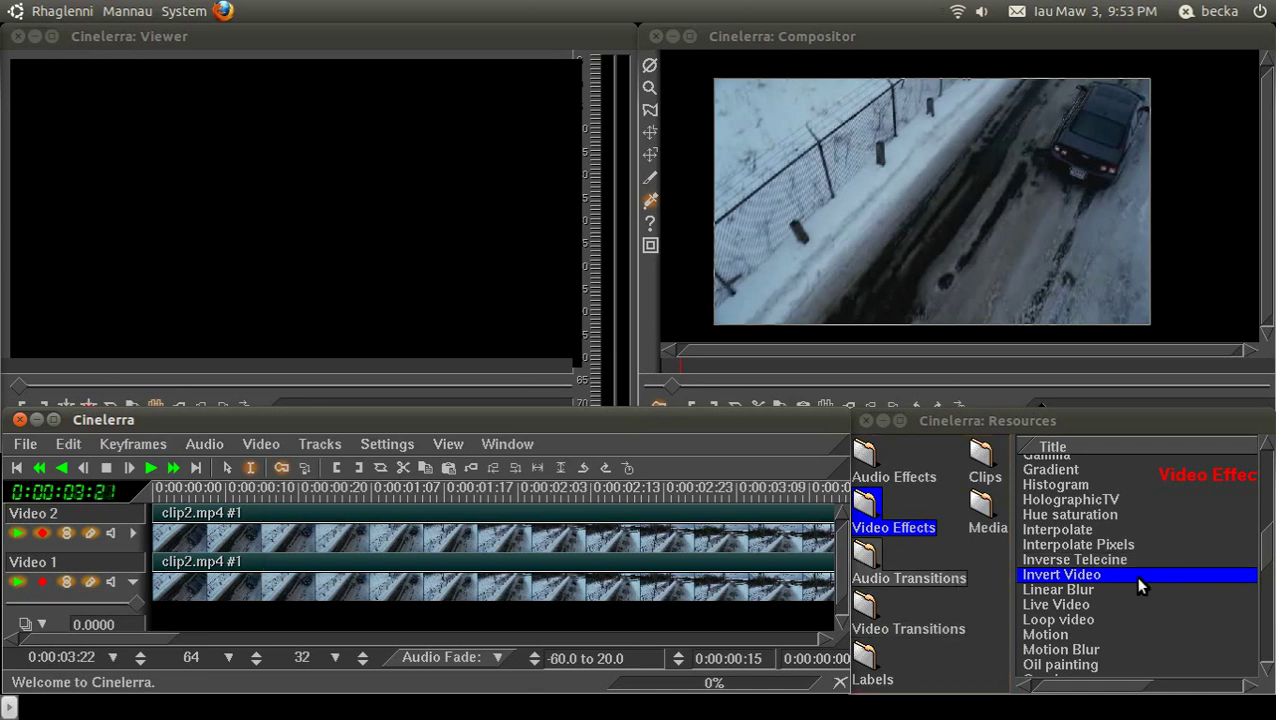
drag(1133, 575, 704, 537)
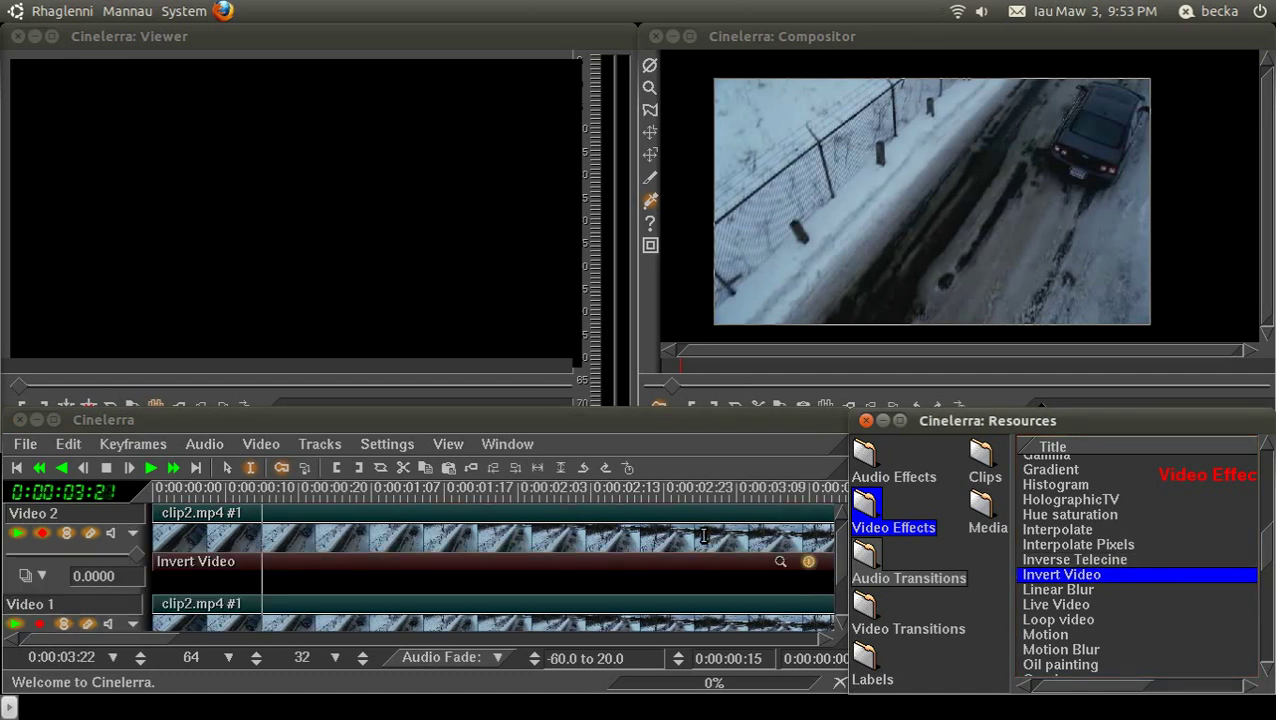
- Enable inverting of the R, G and B channels in the Invert Video settings
click(776, 561)
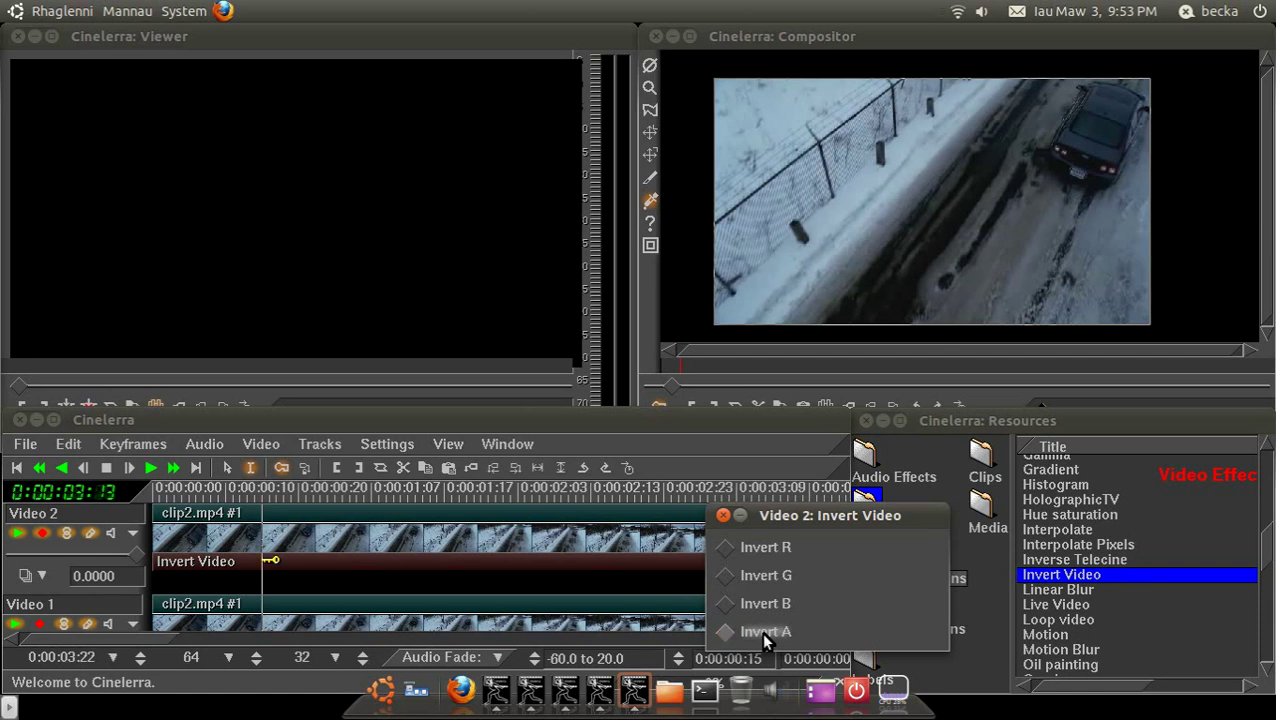
click(760, 603)
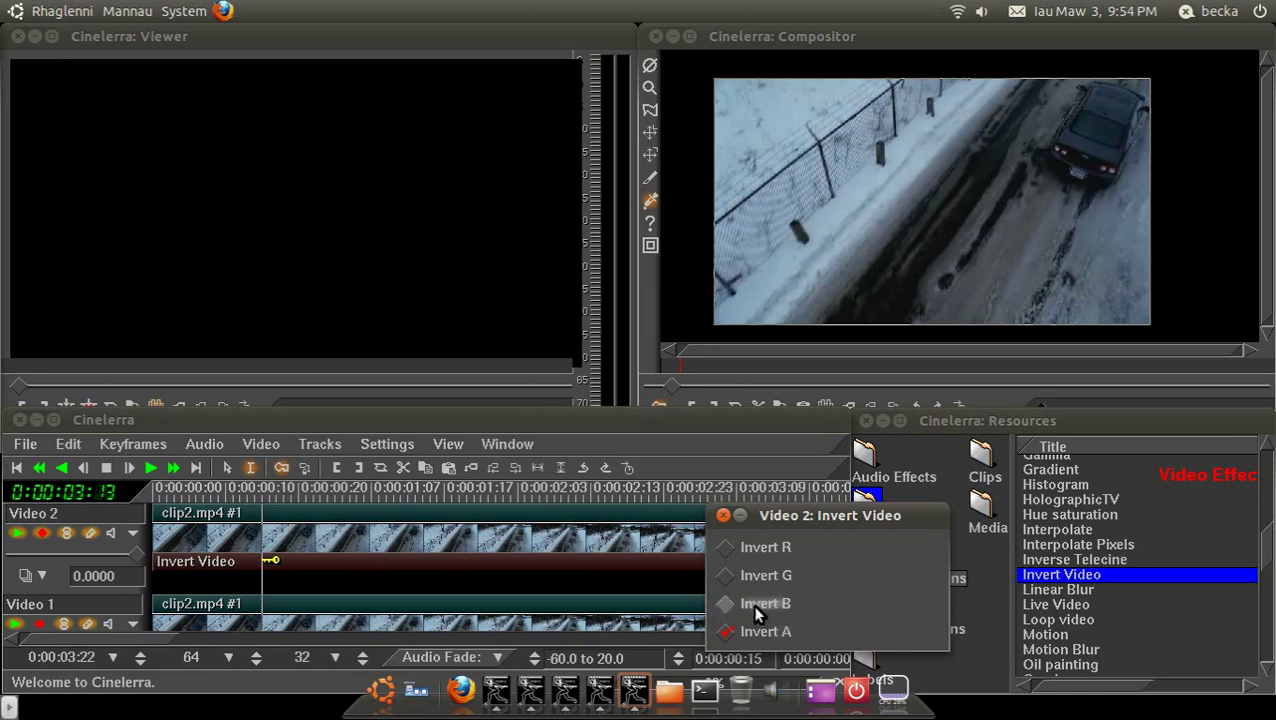
click(766, 578)
click(764, 566)
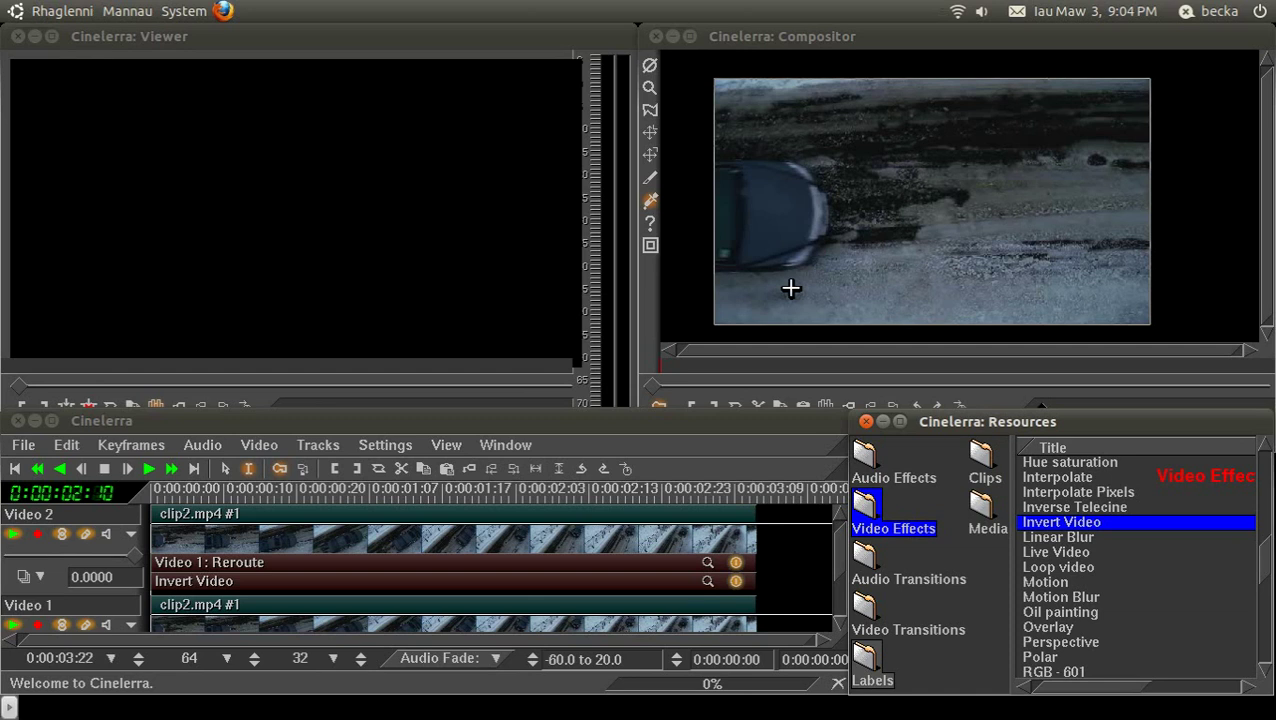
- Collapse the Video 2 and Video 1 tracks to hide their effect rows
click(131, 537)
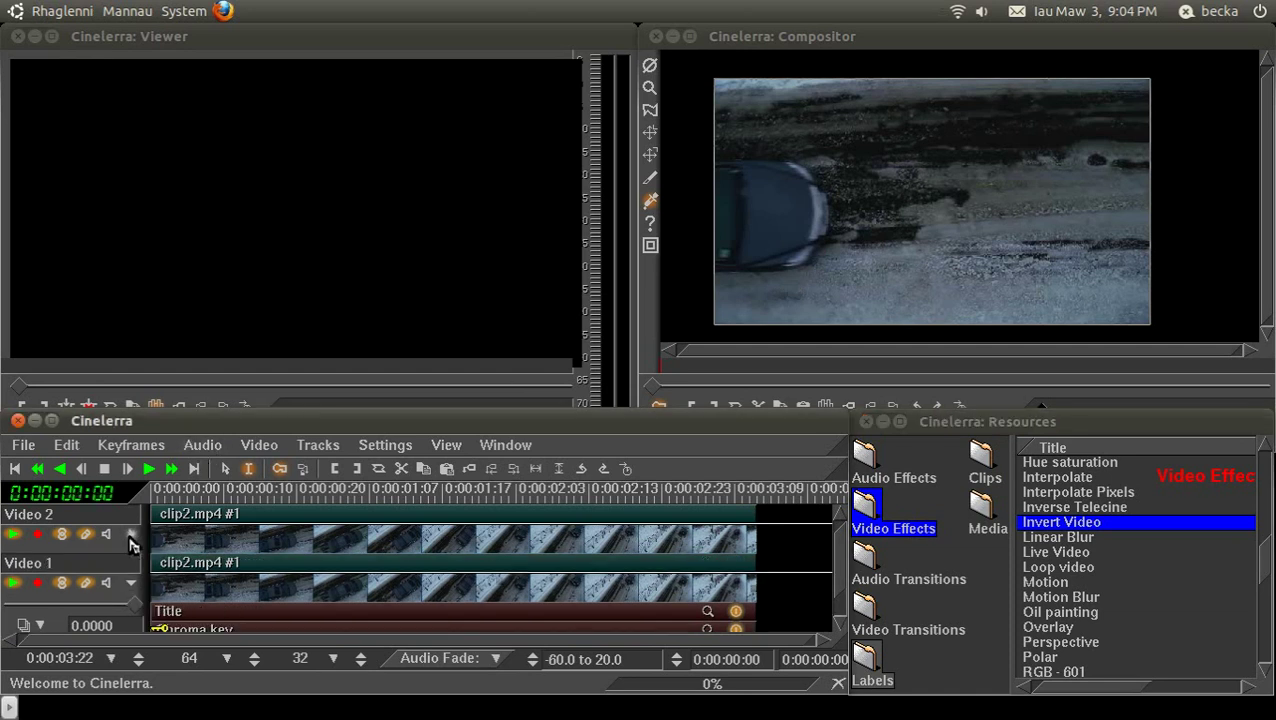
click(131, 582)
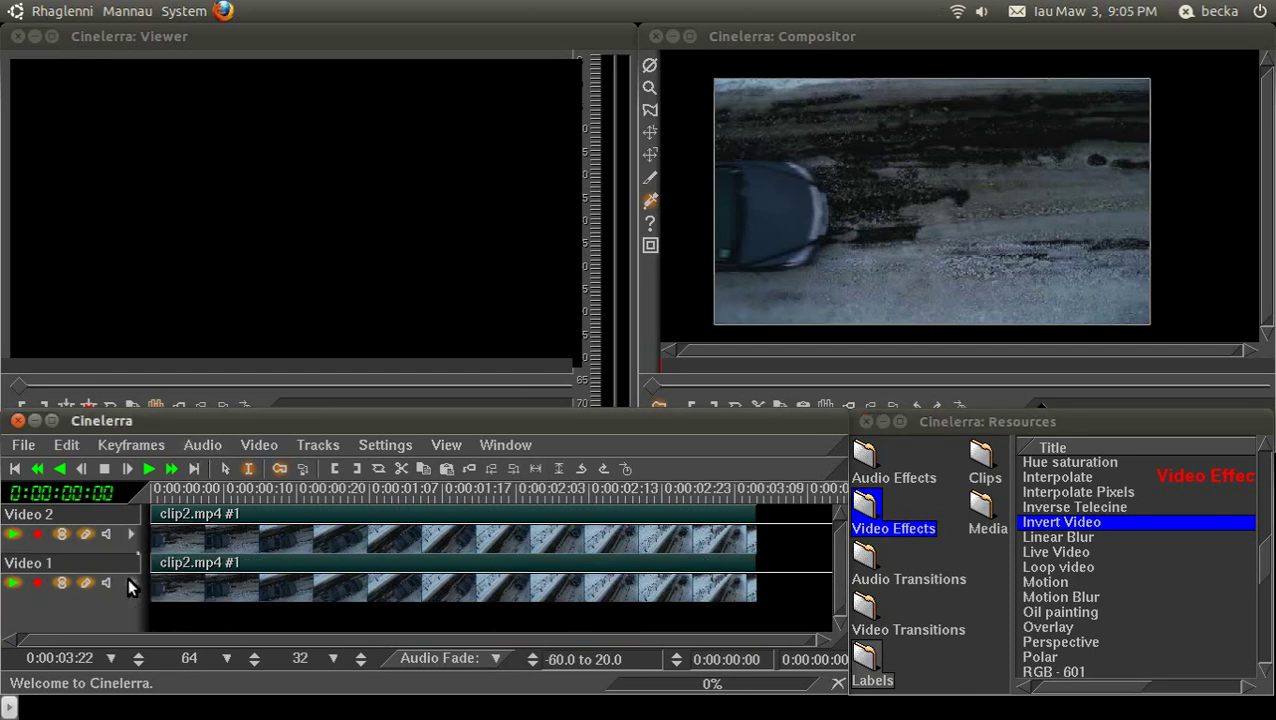
click(239, 441)
click(262, 464)
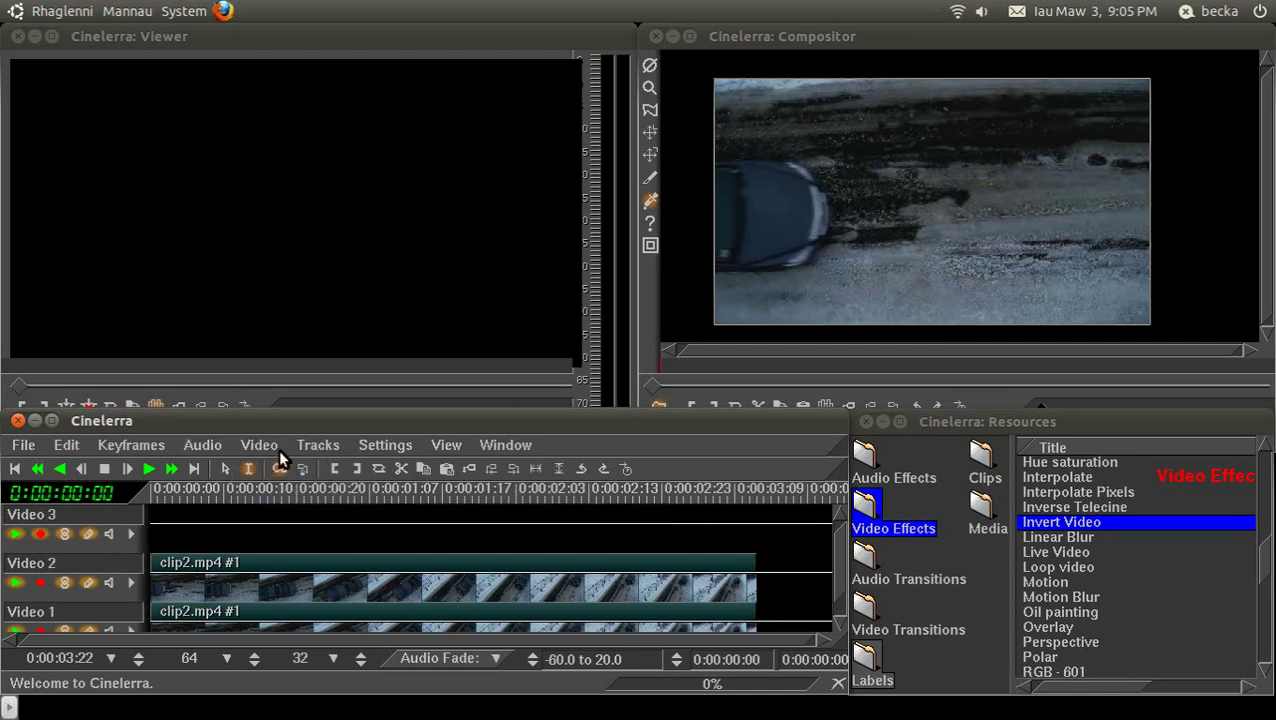
scroll(1031, 523, up, 8)
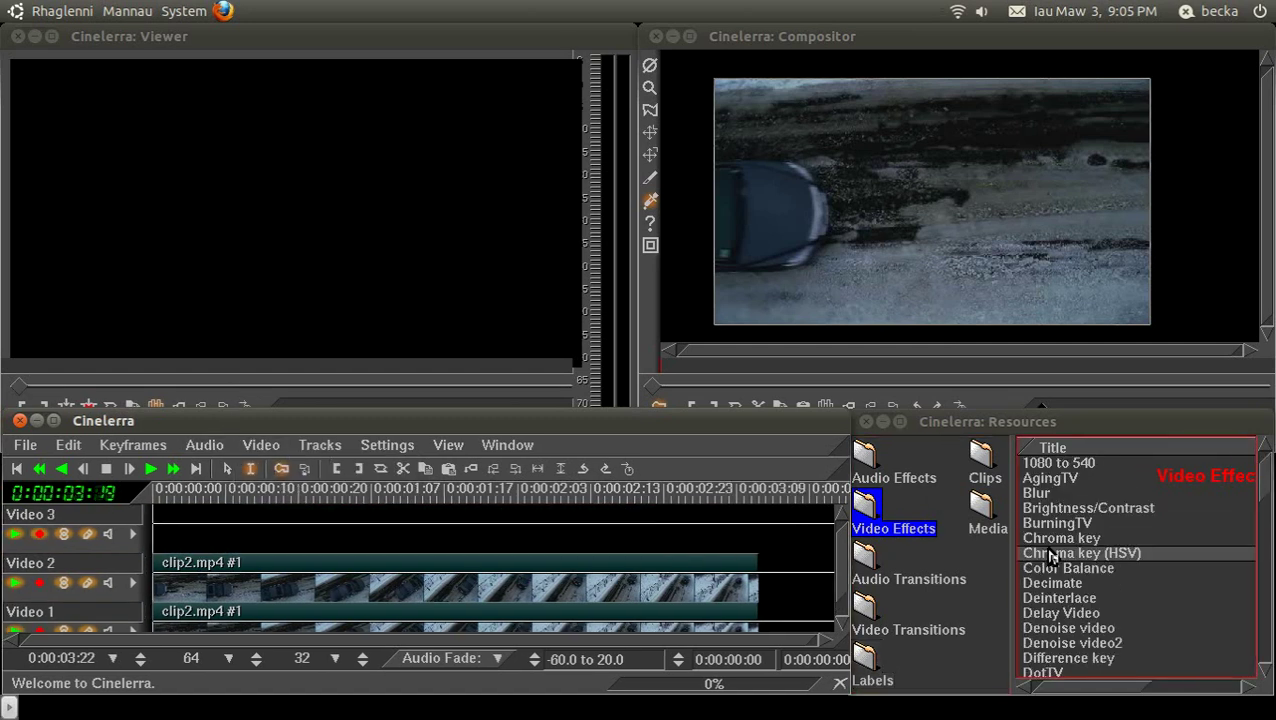
click(984, 522)
click(1059, 479)
drag(1059, 478, 253, 504)
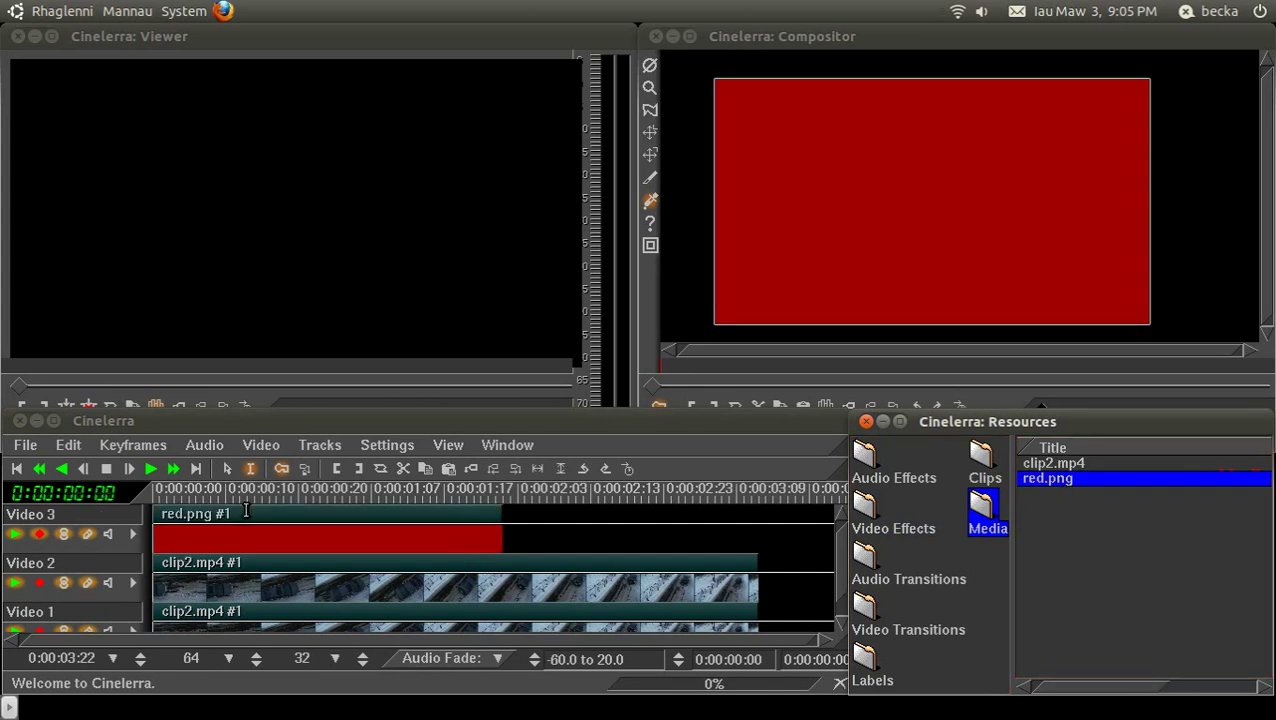
click(319, 444)
click(338, 482)
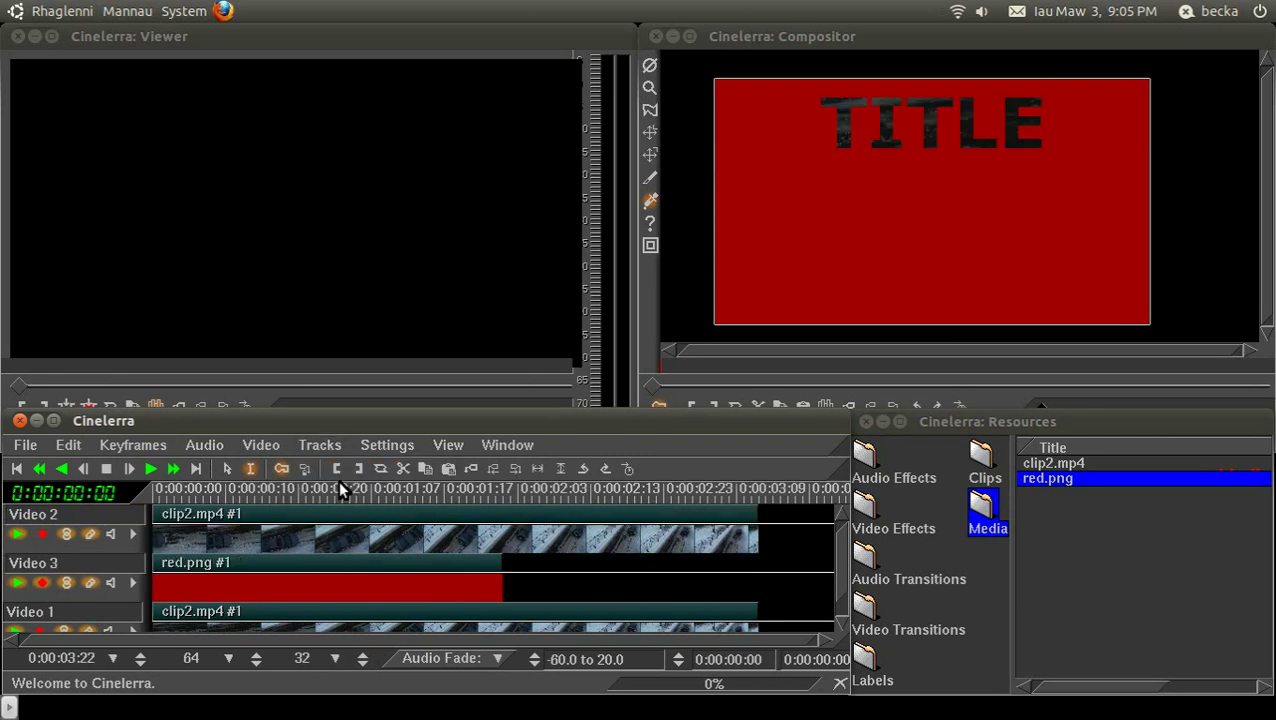
click(163, 487)
click(178, 467)
click(134, 533)
key(Right)
key(Right)
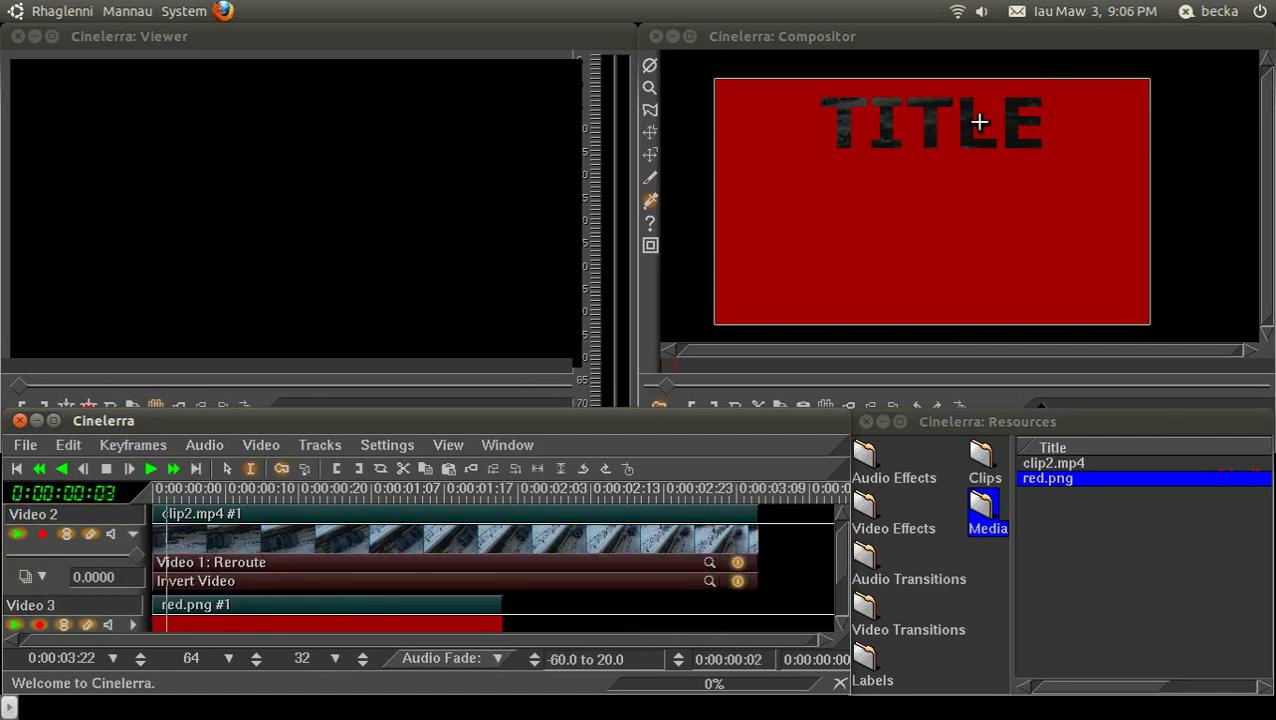
click(737, 581)
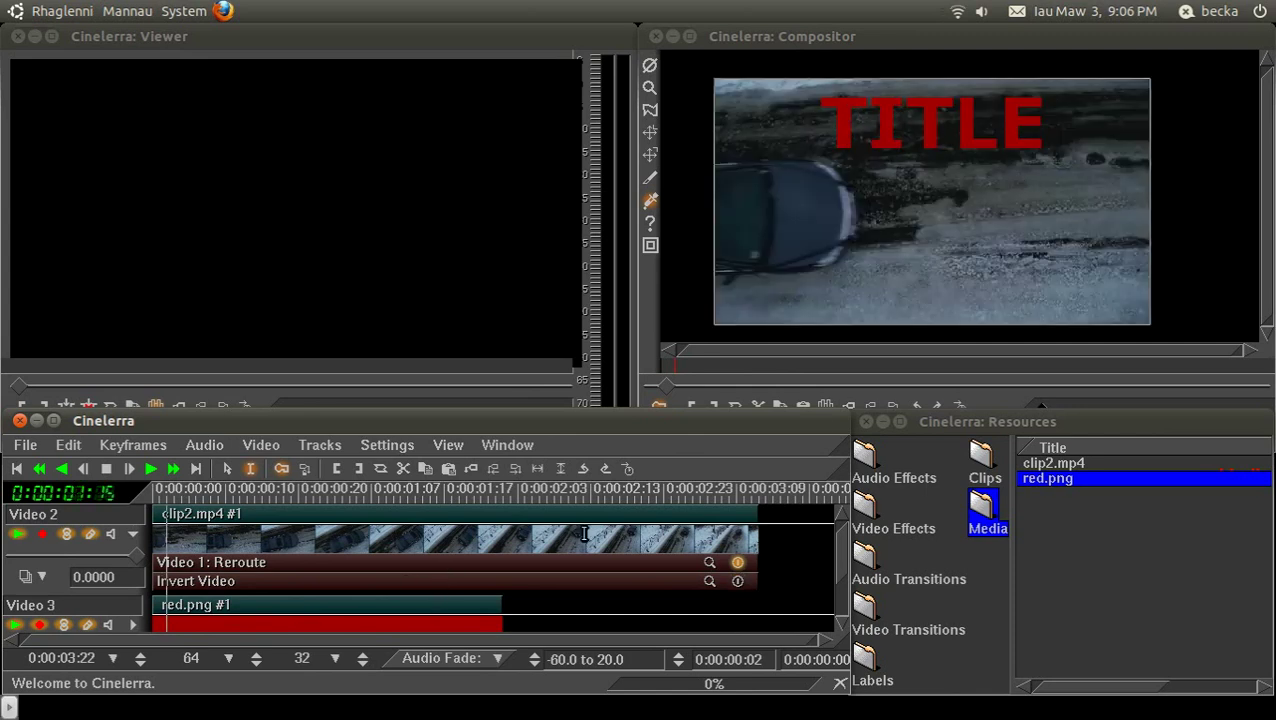
click(737, 581)
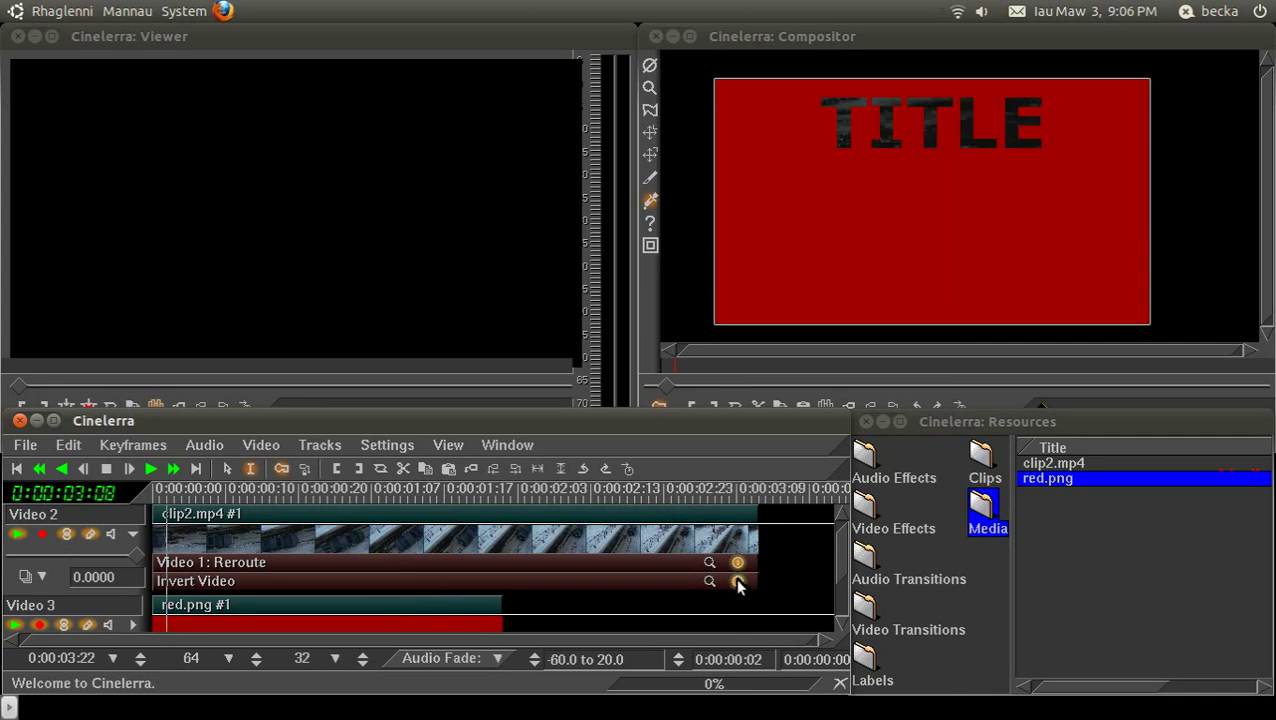
key(ctrl+z)
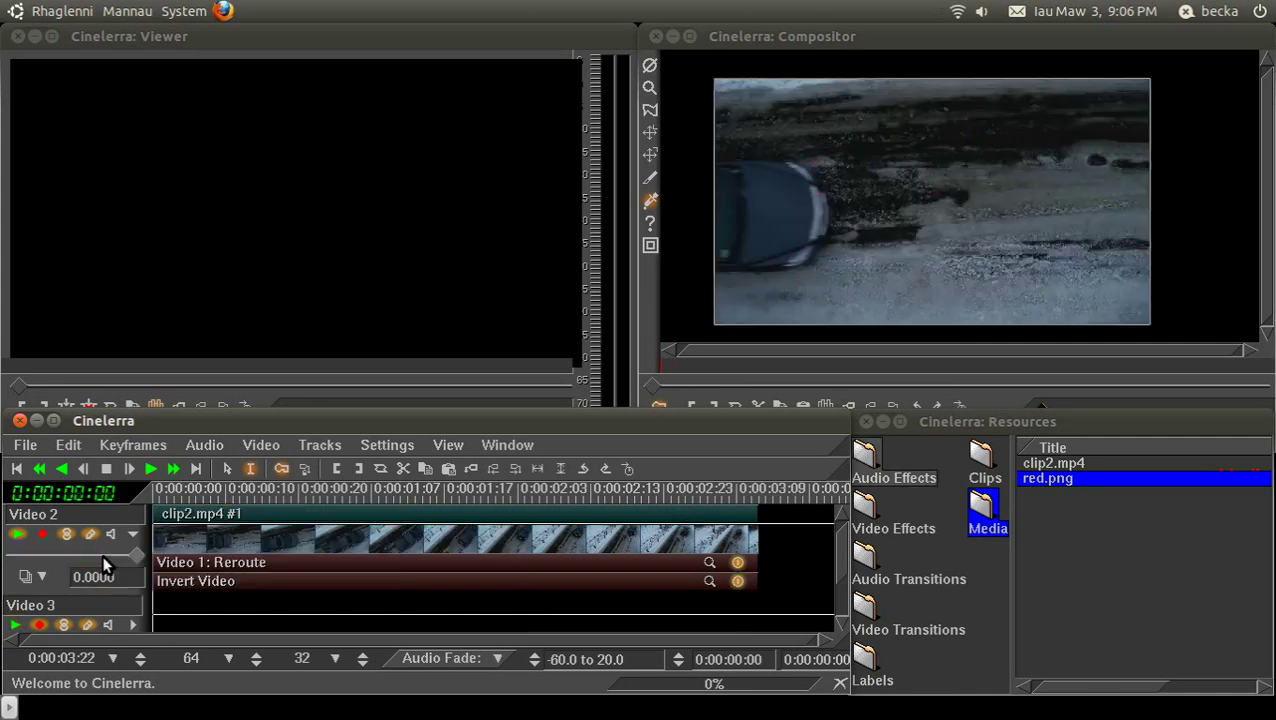
click(318, 445)
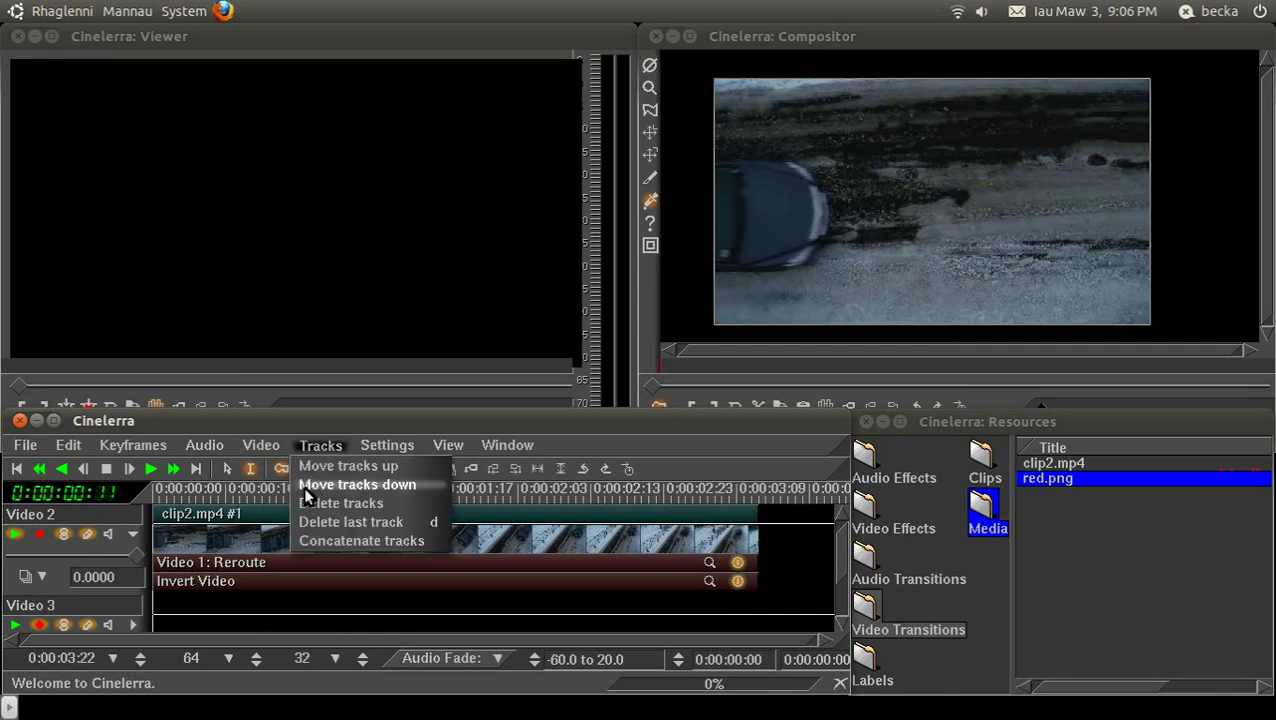
click(312, 496)
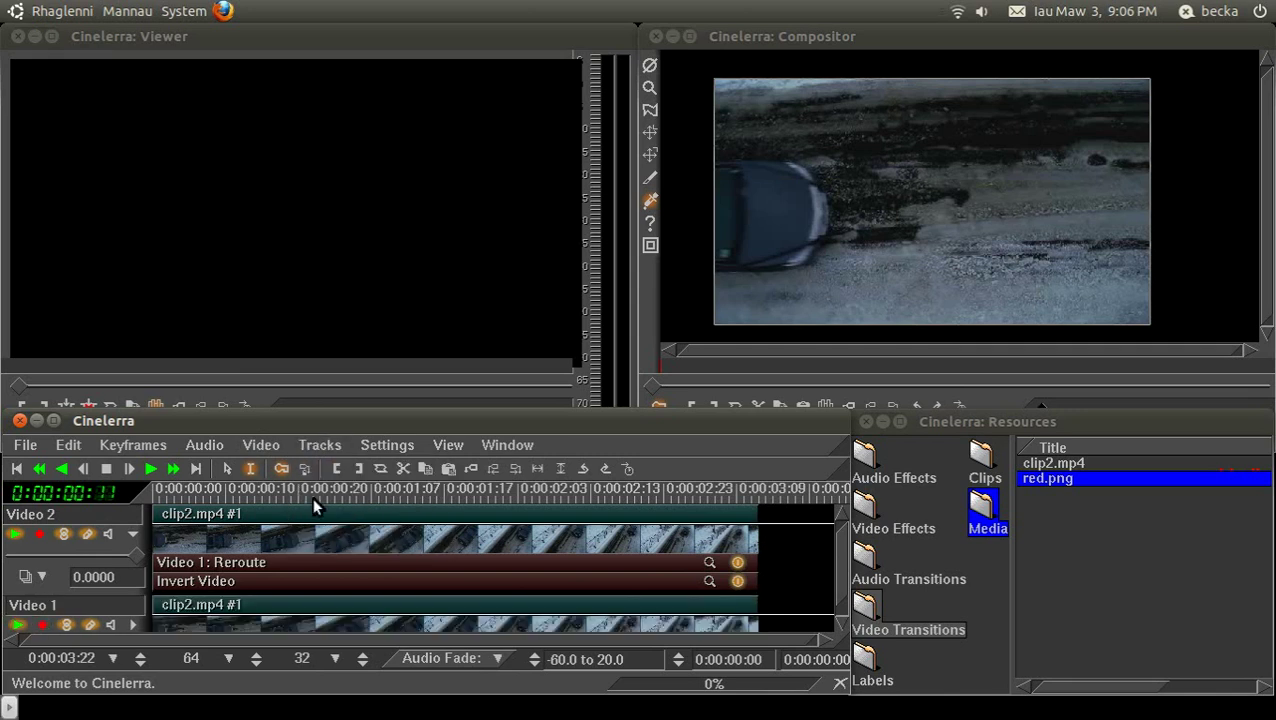
click(132, 533)
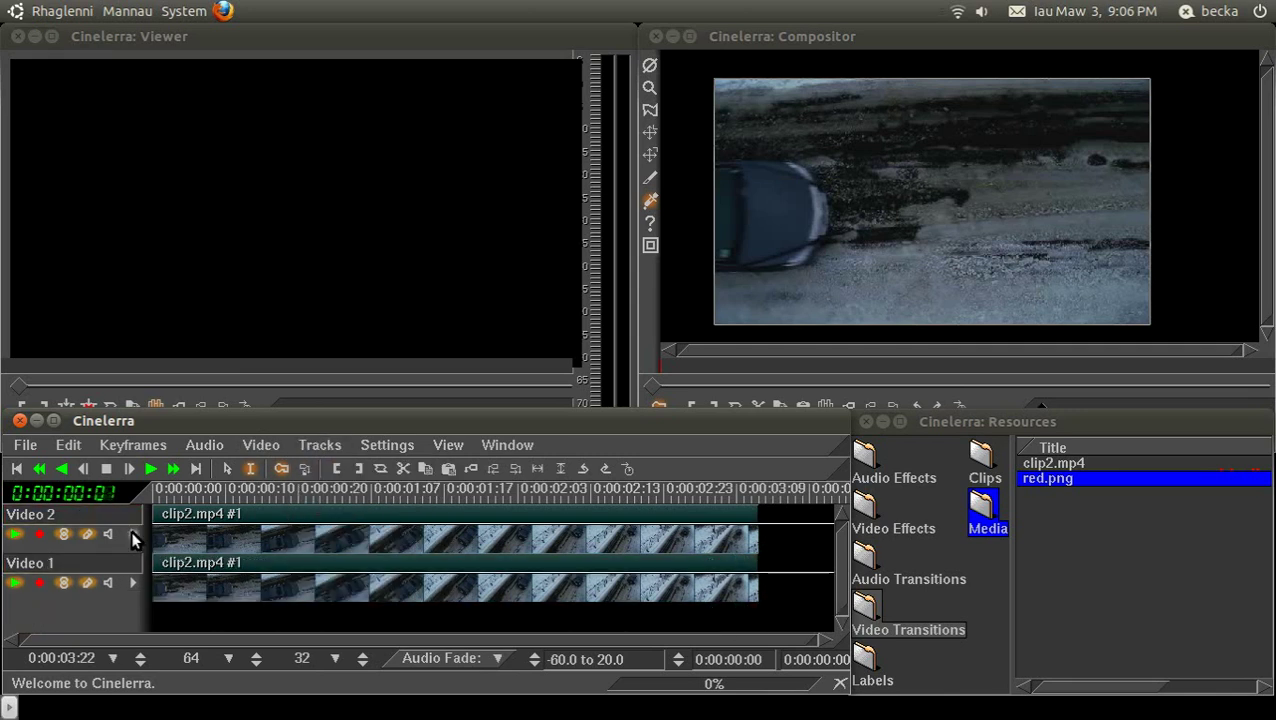
- Add a Gamma effect to Video 2 with maximum 0.19 and gamma 0.39
click(131, 532)
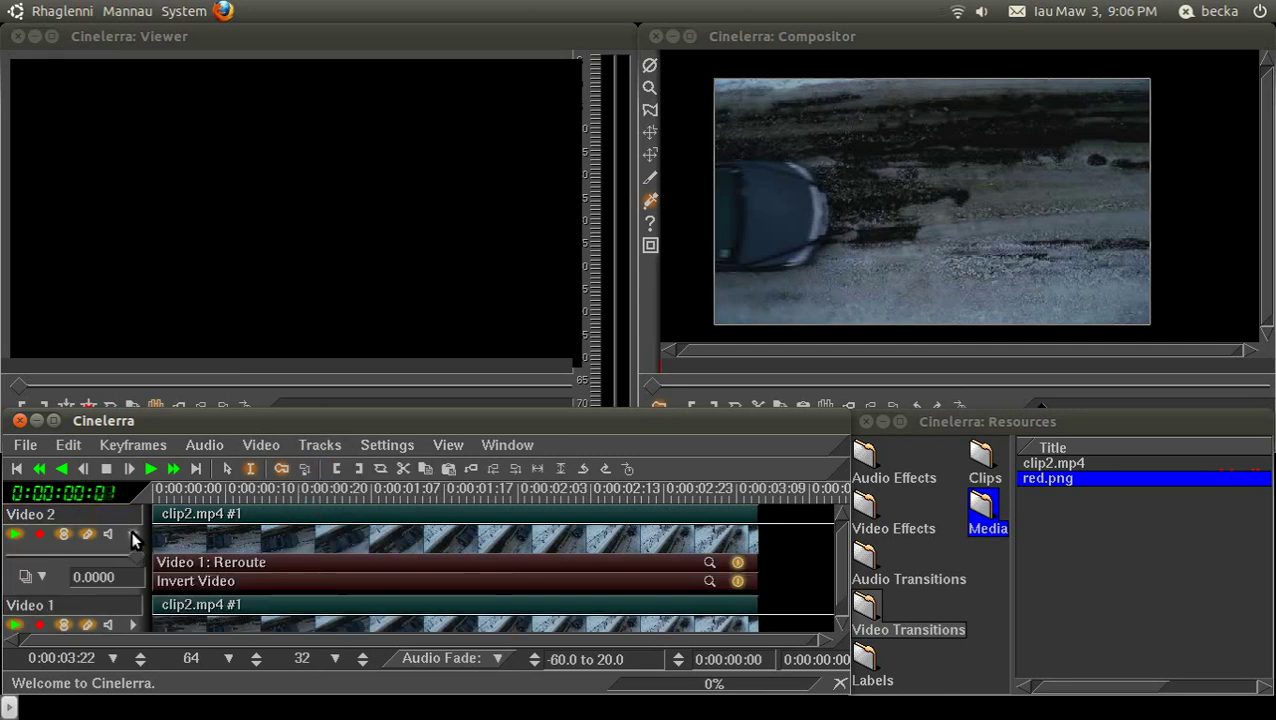
click(884, 530)
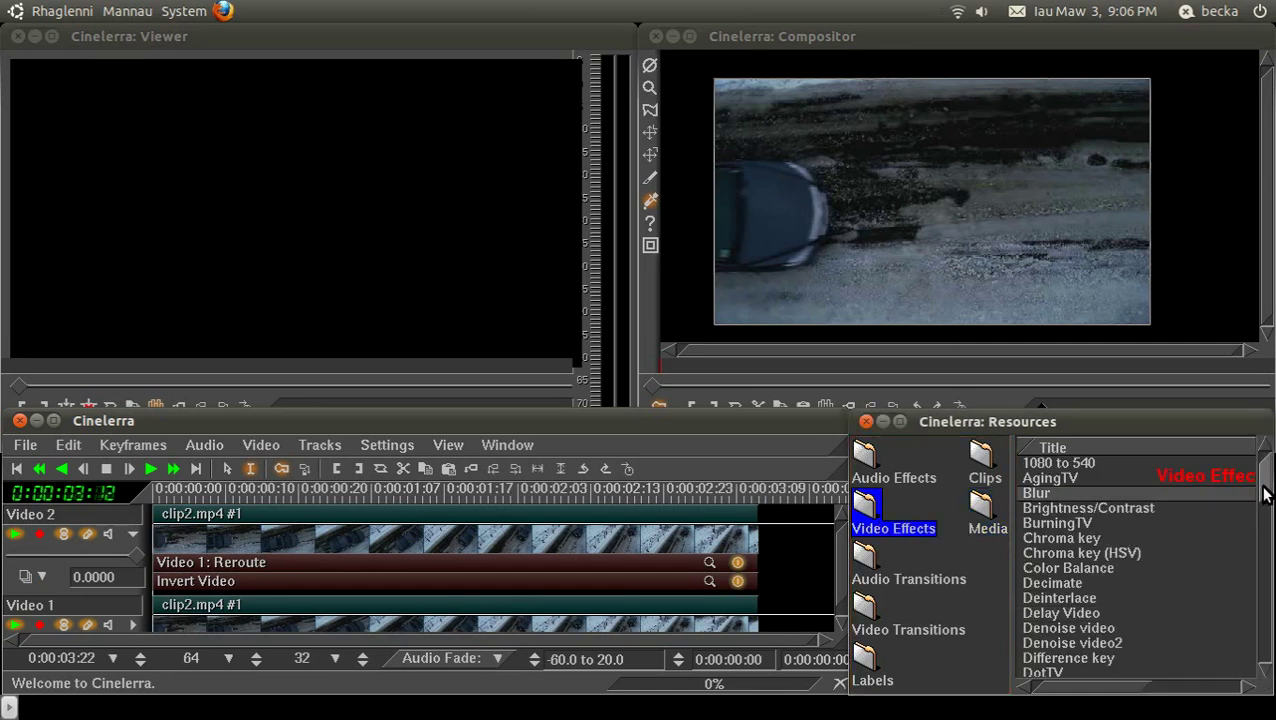
scroll(1265, 493, down, 3)
drag(1060, 616, 630, 522)
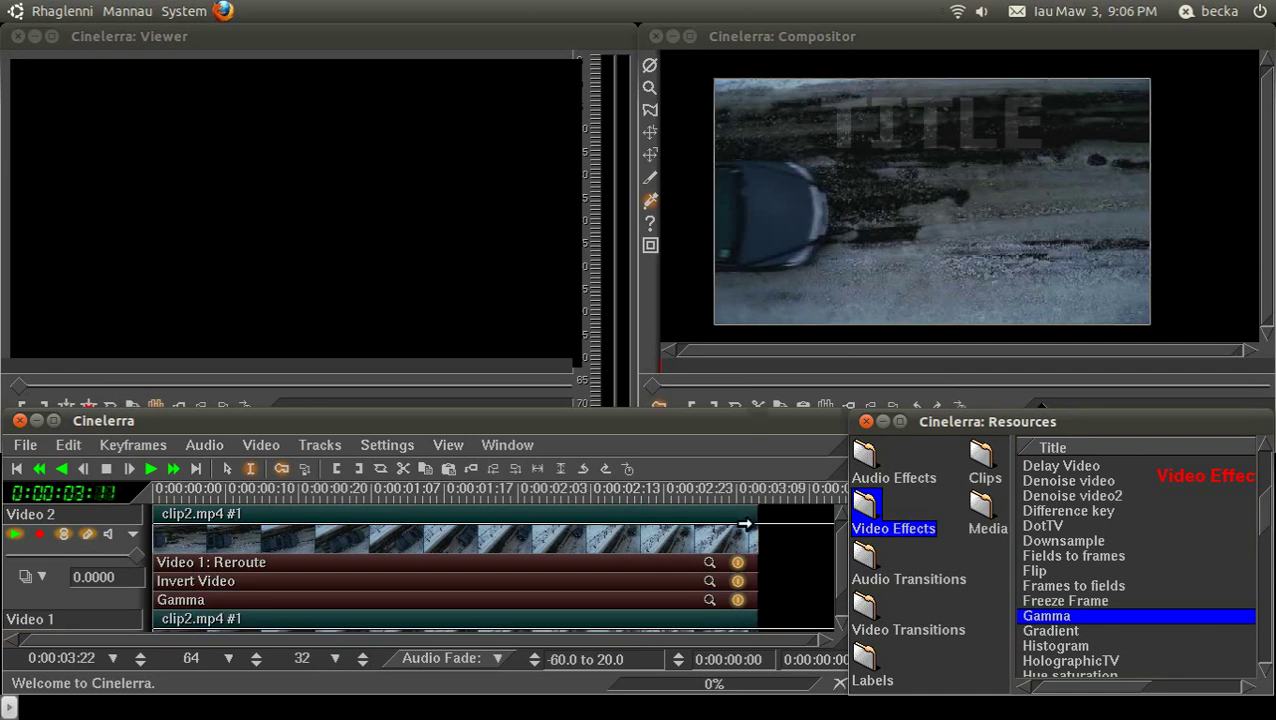
click(709, 599)
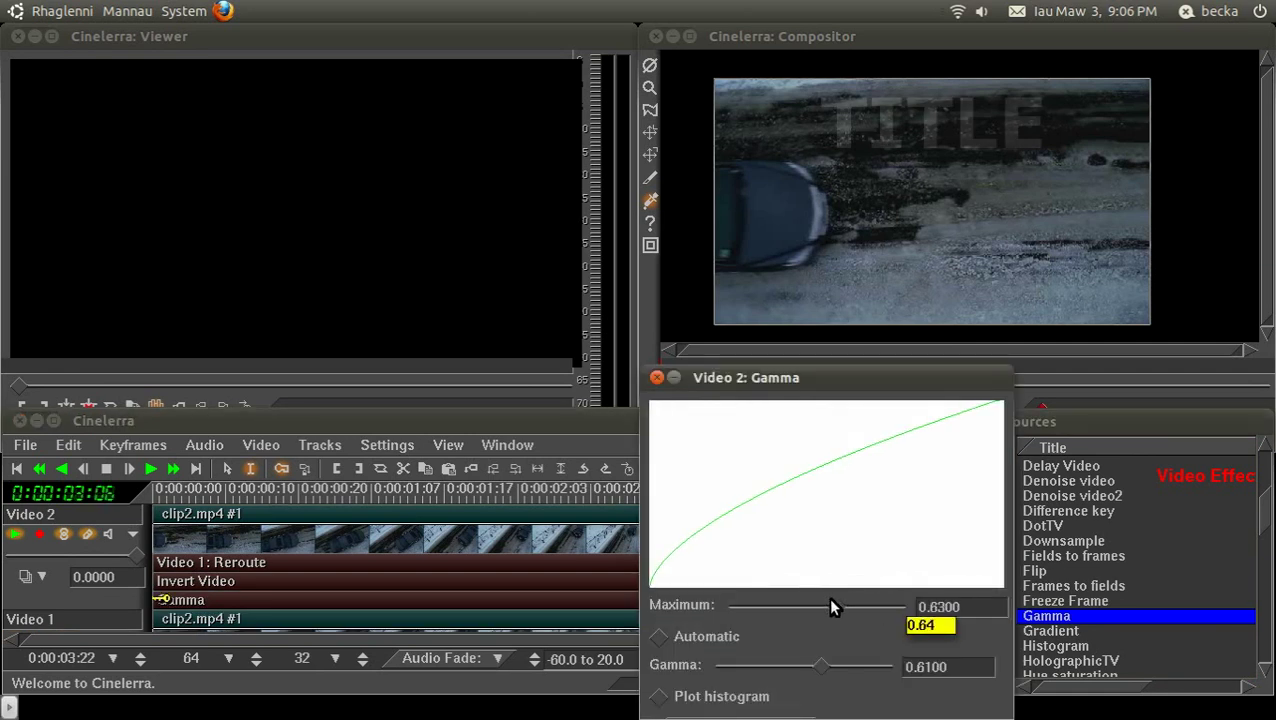
drag(830, 599, 757, 596)
drag(820, 664, 786, 665)
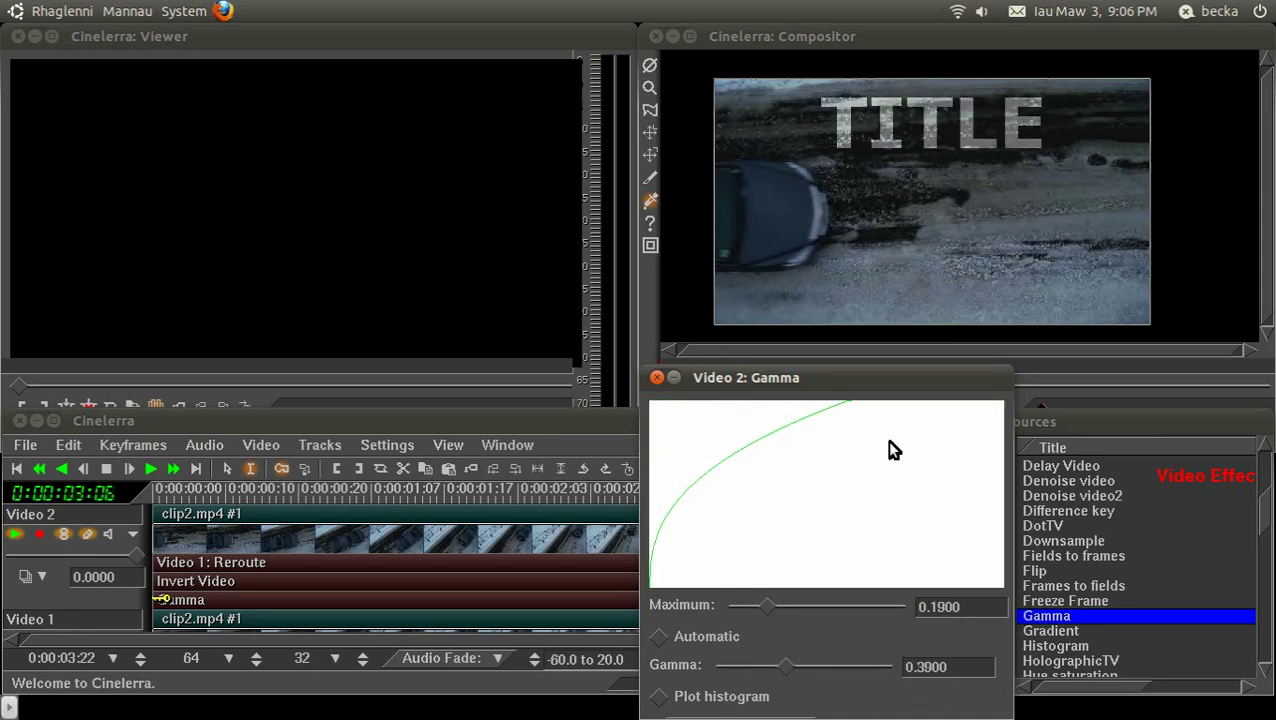
click(656, 377)
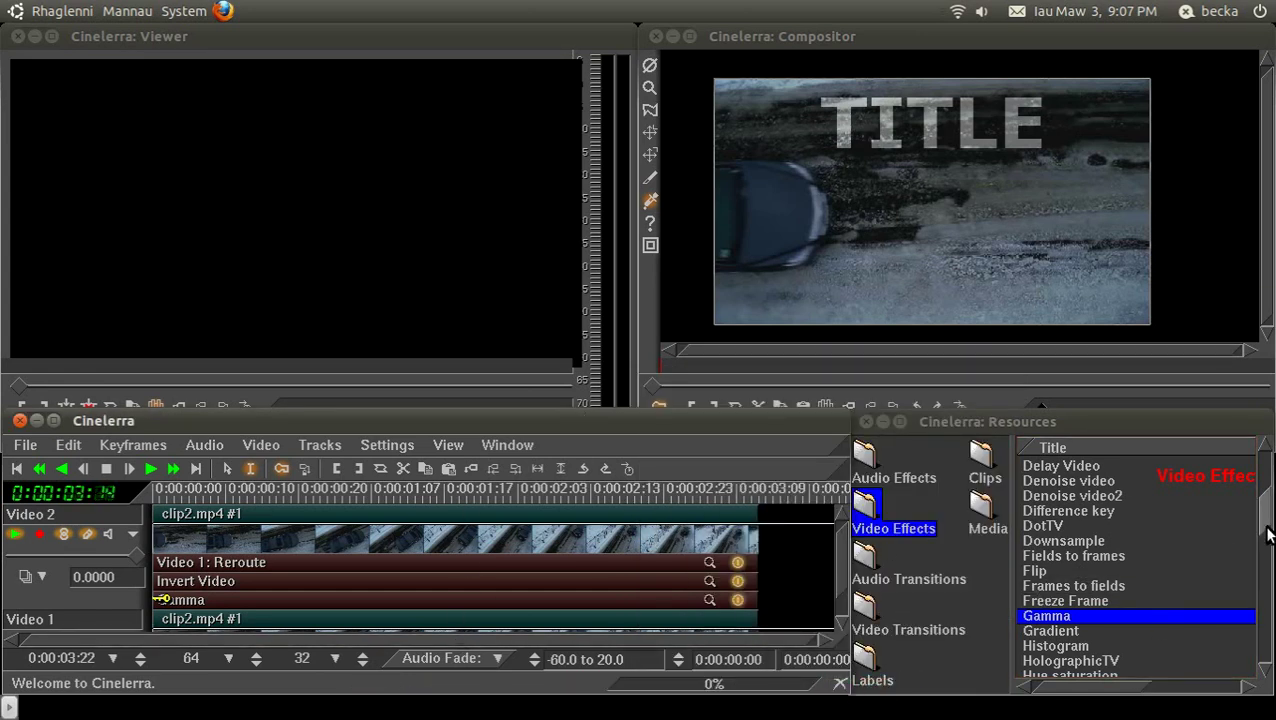
- Add a Blur effect to Video 2 with red-channel blurring off, leaving the radius unchanged
drag(1266, 533, 1267, 478)
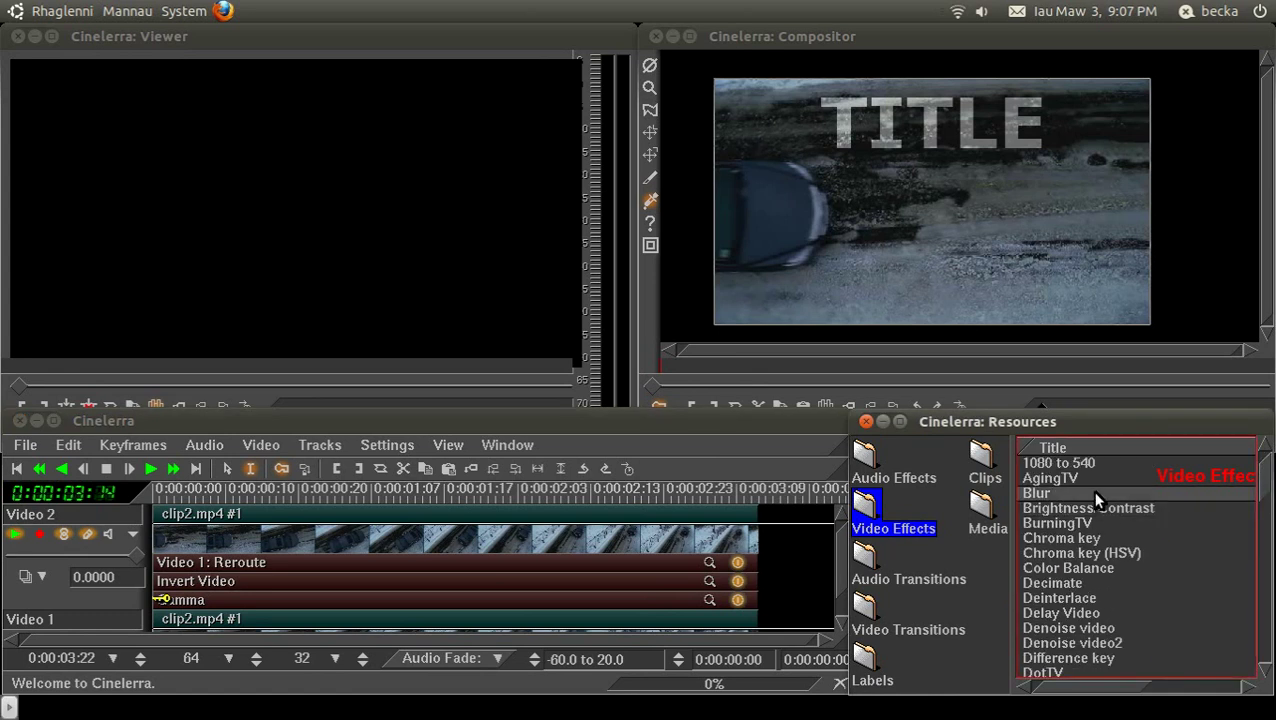
drag(1095, 494, 640, 545)
click(709, 618)
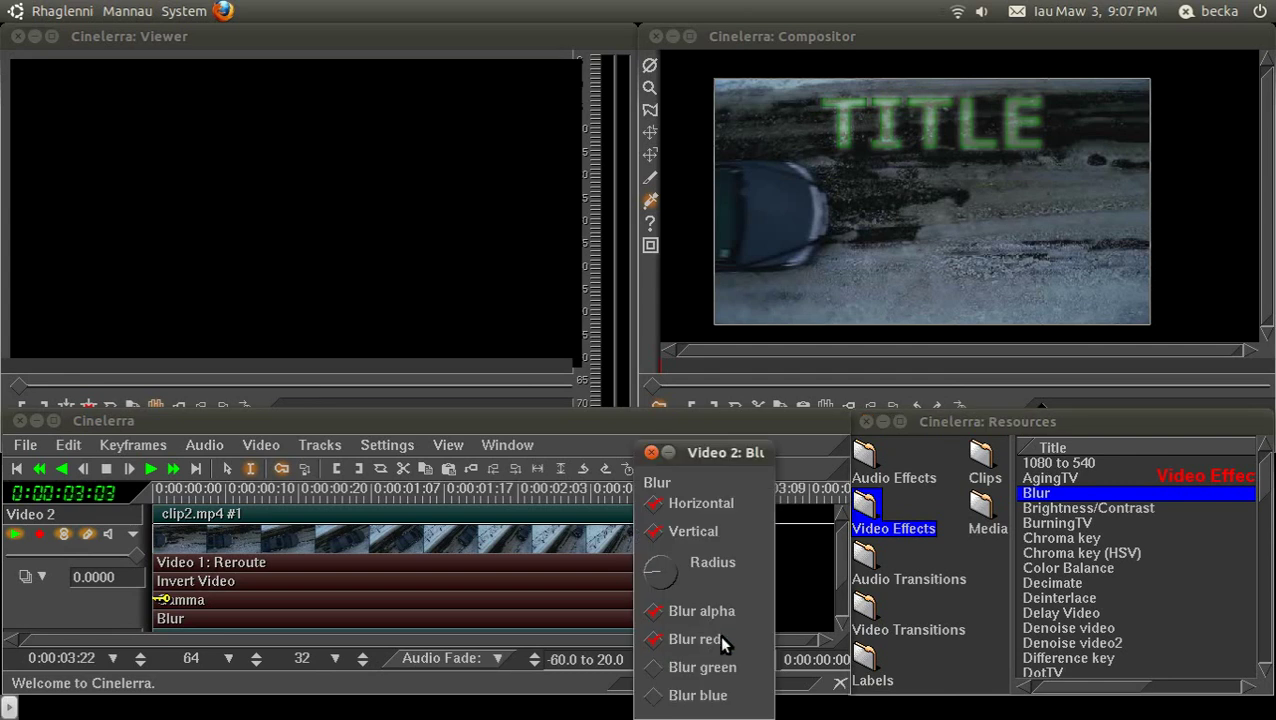
click(654, 639)
mouse_move(652, 576)
mouse_down()
mouse_move(672, 562)
mouse_move(654, 586)
mouse_move(660, 561)
mouse_up()
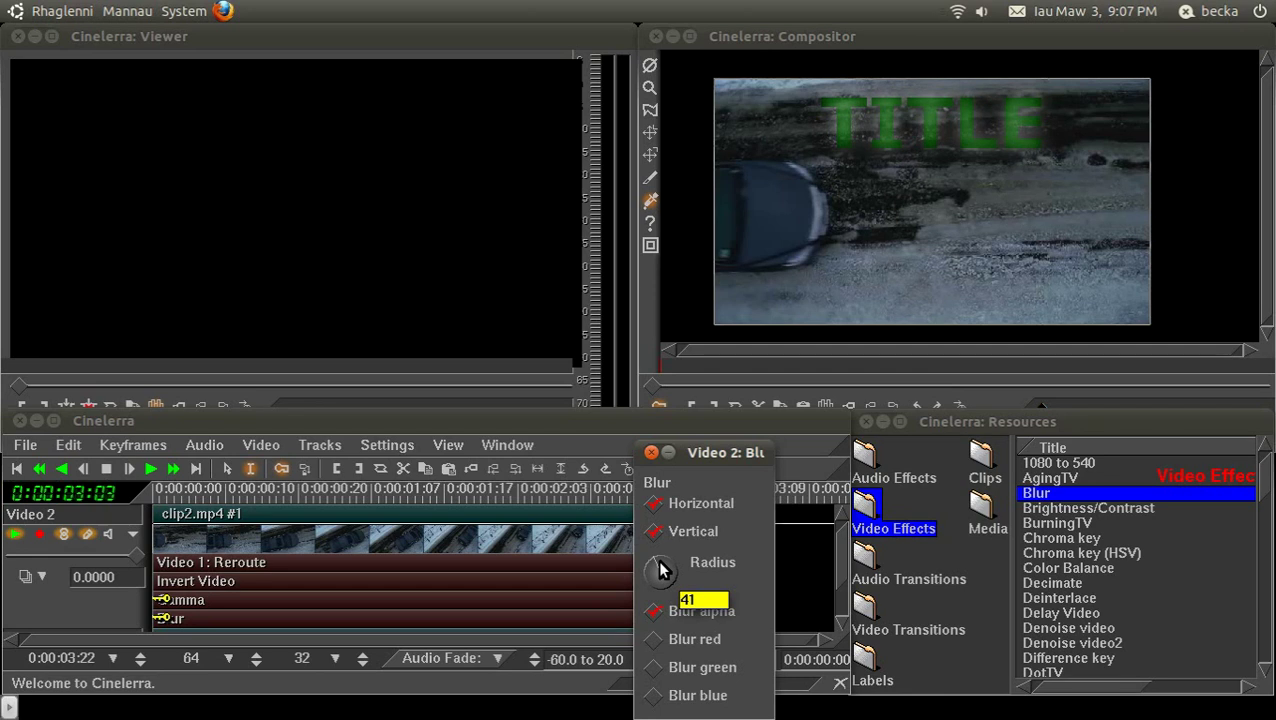
drag(660, 570, 647, 572)
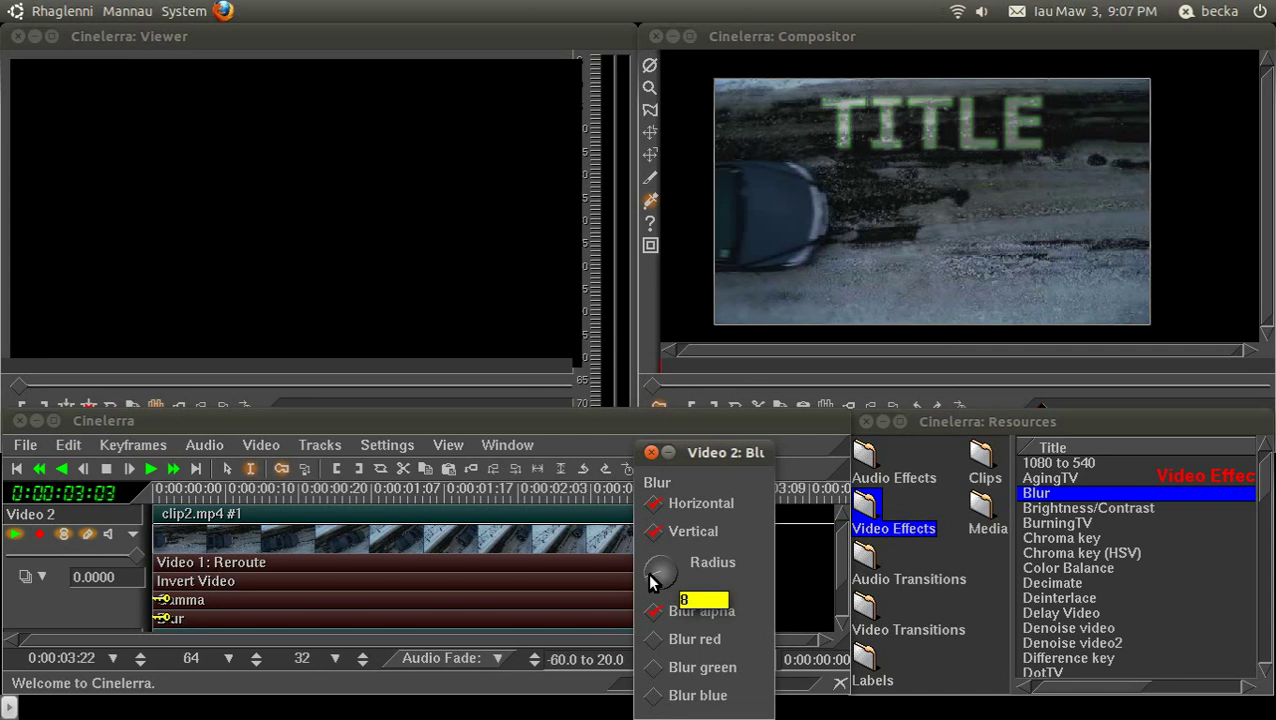
click(651, 452)
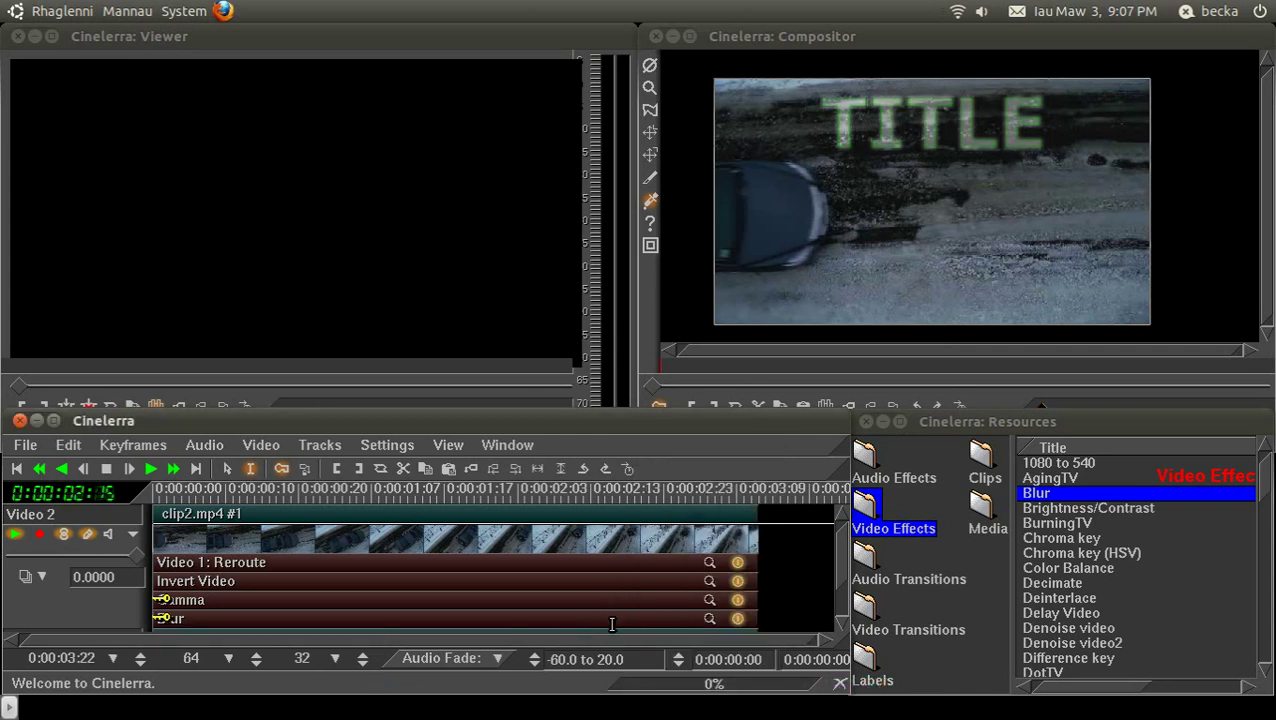
- Remove Gamma and Blur from Video 2, then add Gamma back onto it
right_click(613, 604)
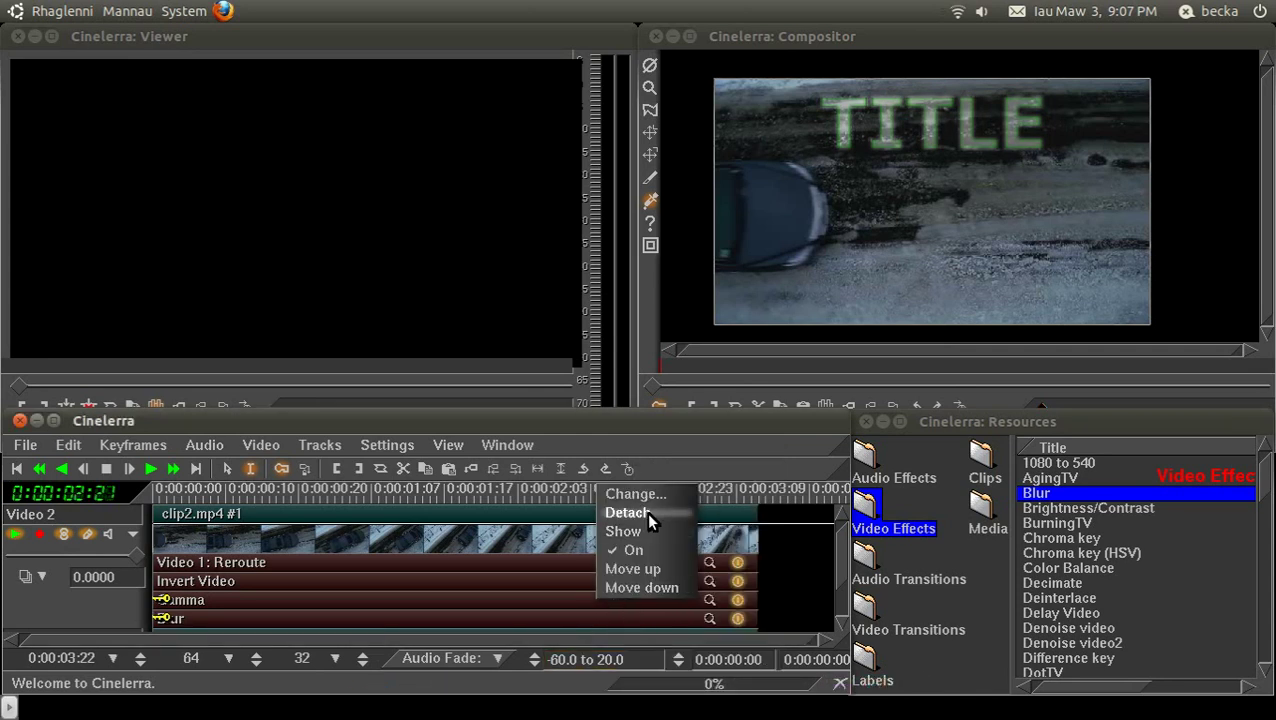
click(645, 511)
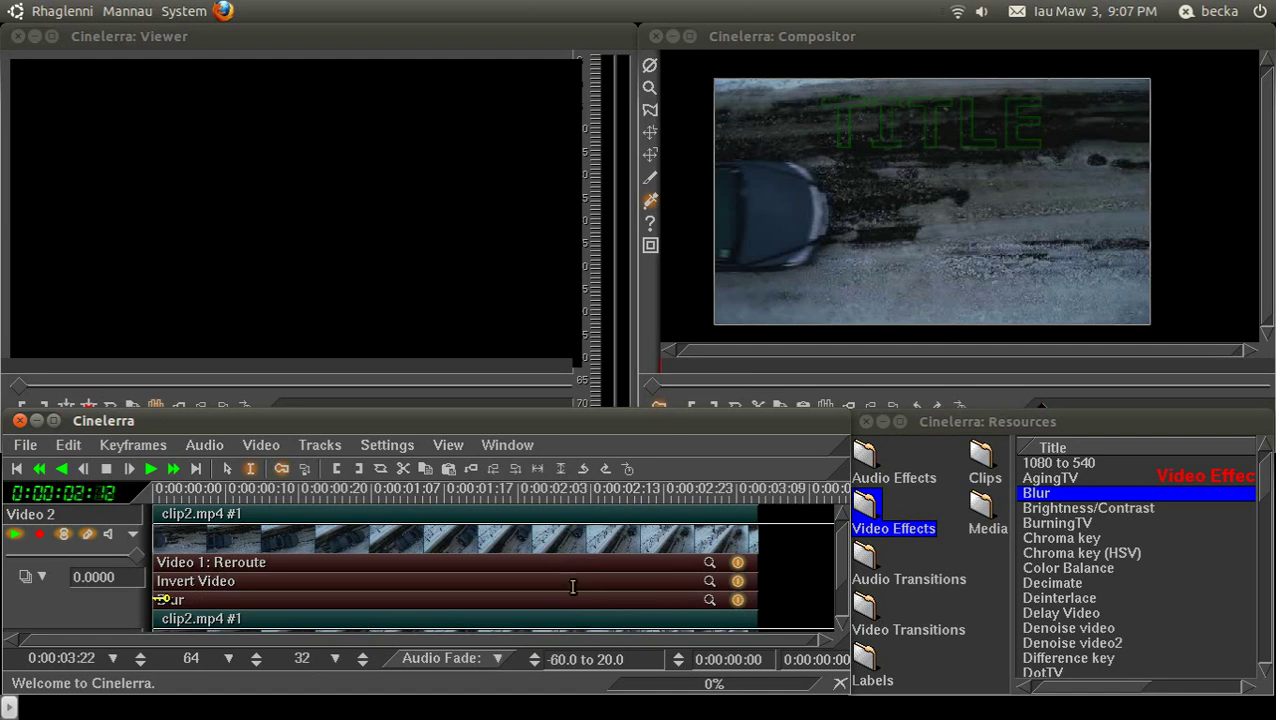
click(551, 604)
right_click(554, 605)
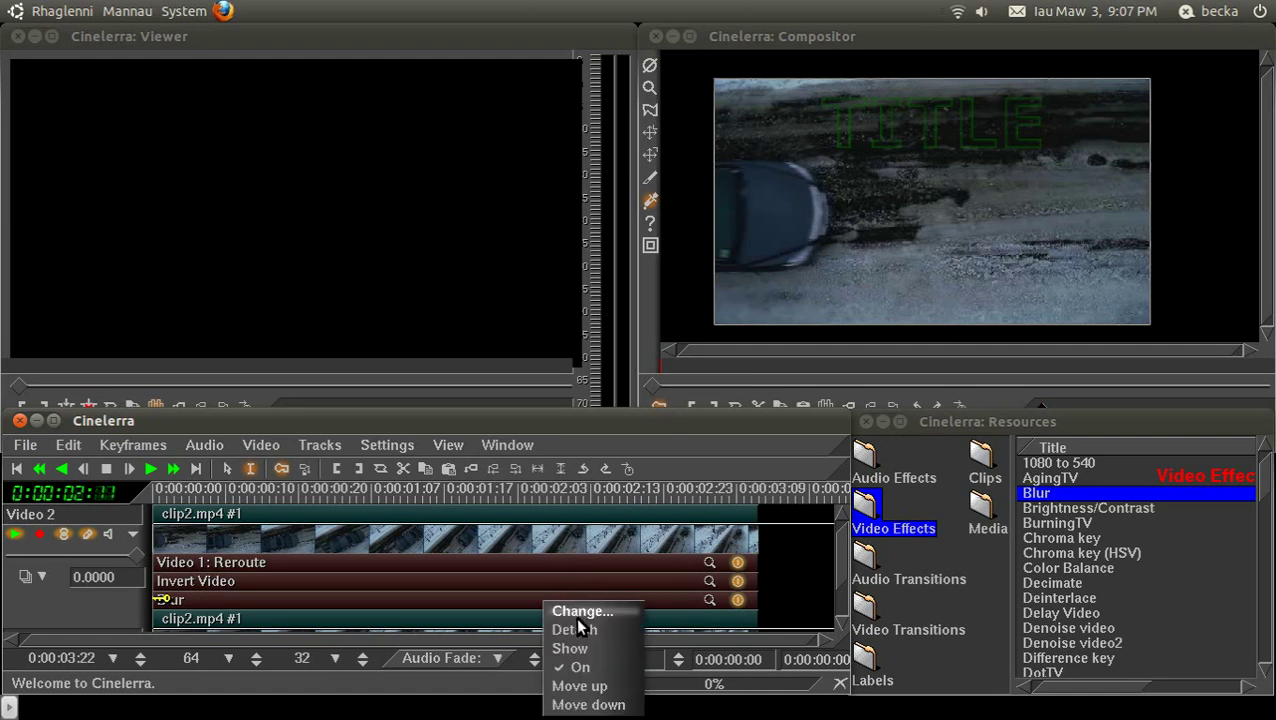
click(576, 627)
click(1264, 600)
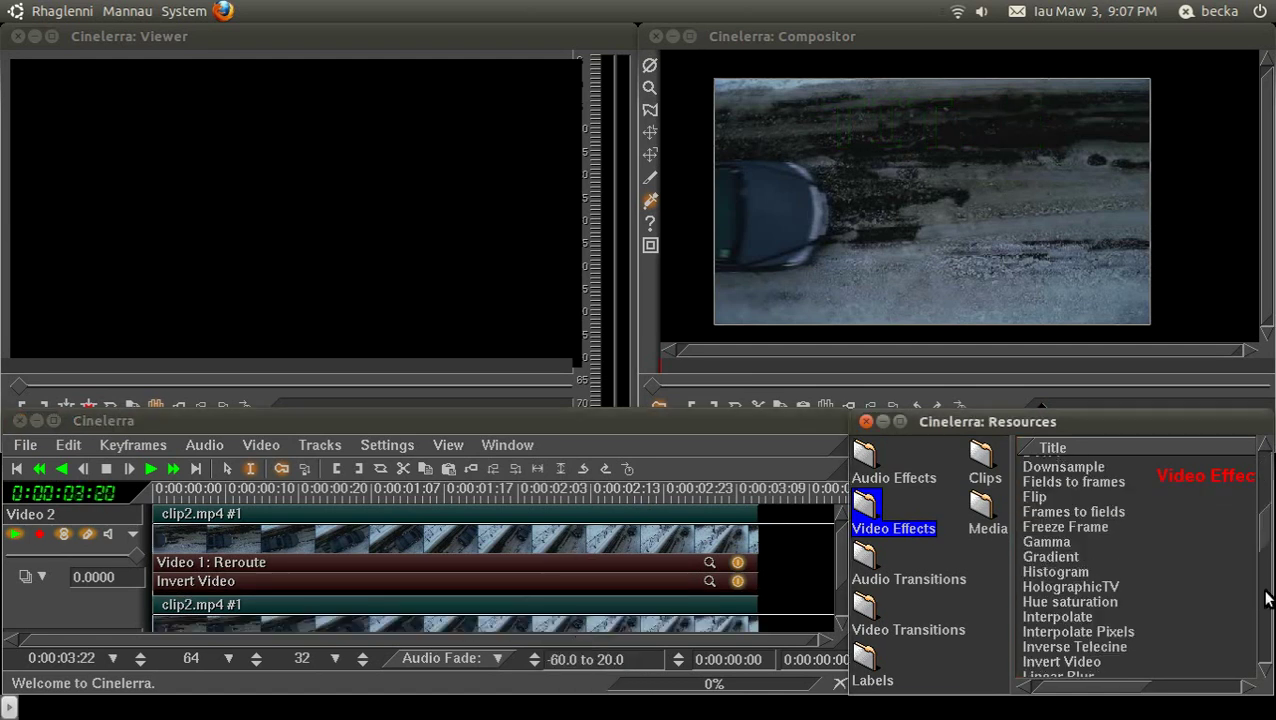
drag(1046, 541, 450, 545)
click(556, 489)
click(483, 493)
- Add a Video 3 track below Video 2 and paste clip2.mp4 into it
click(274, 444)
click(275, 464)
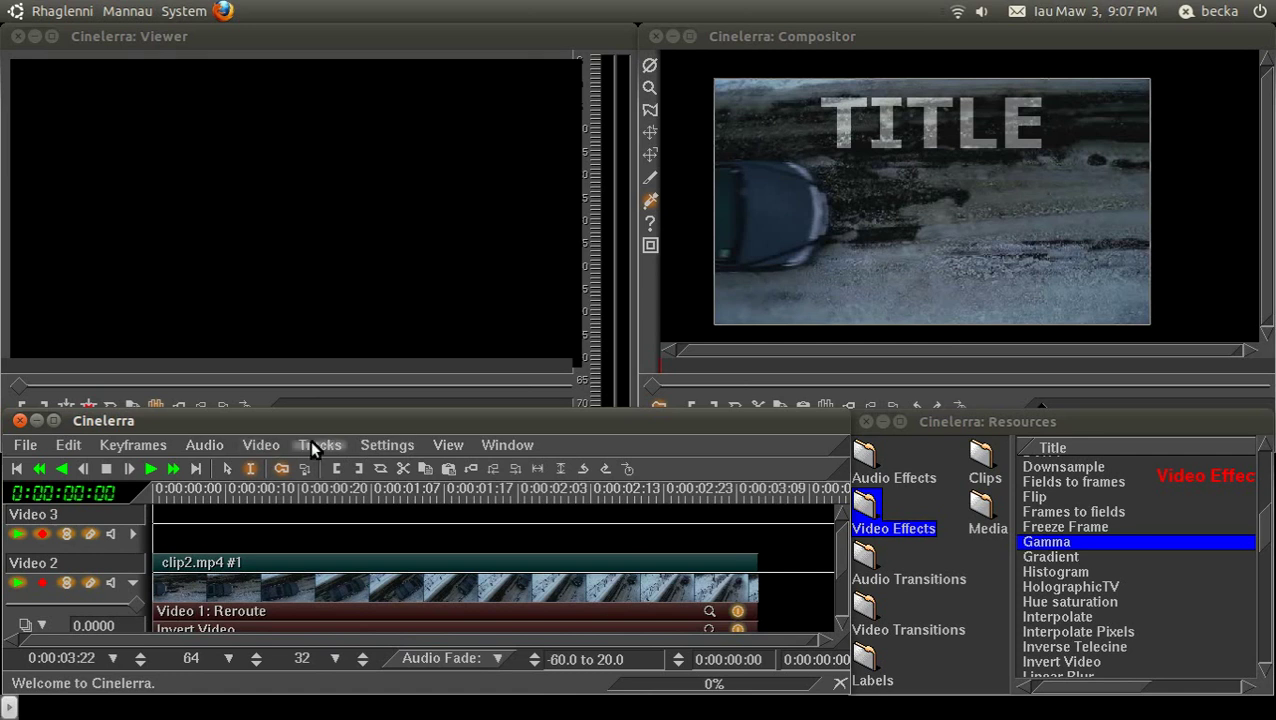
click(312, 443)
click(353, 486)
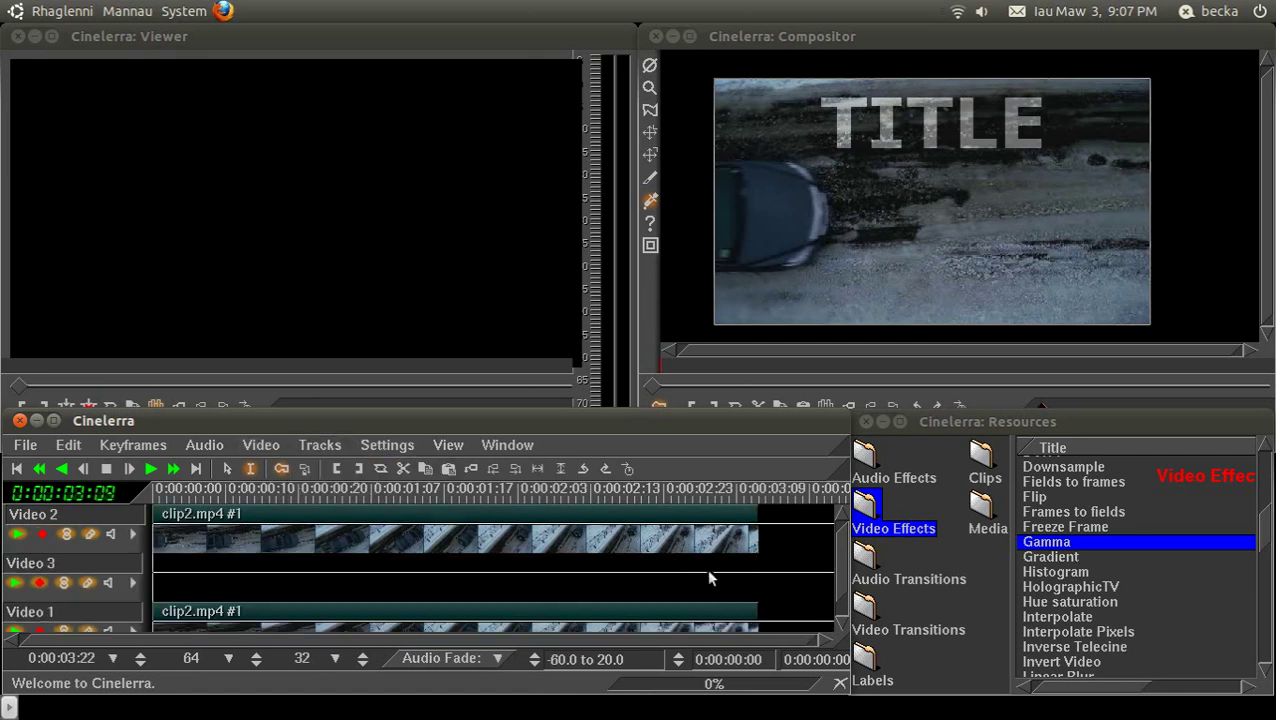
key(Home)
key(v)
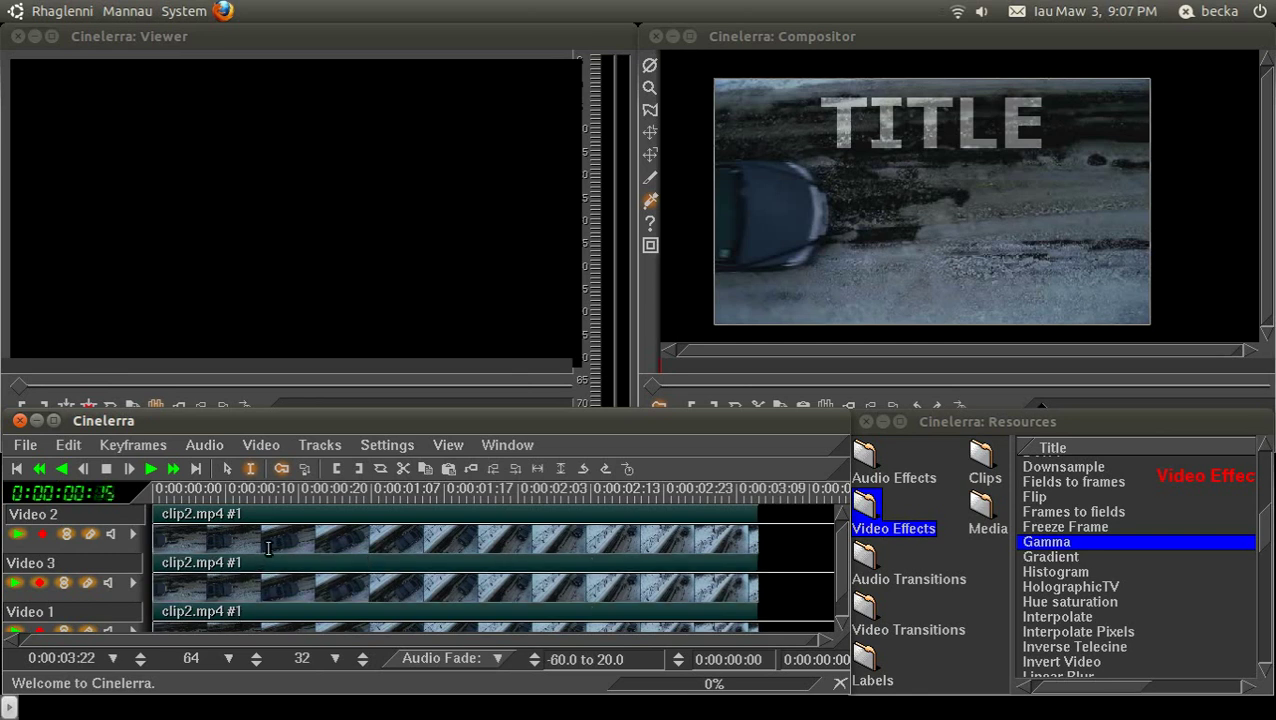
click(133, 583)
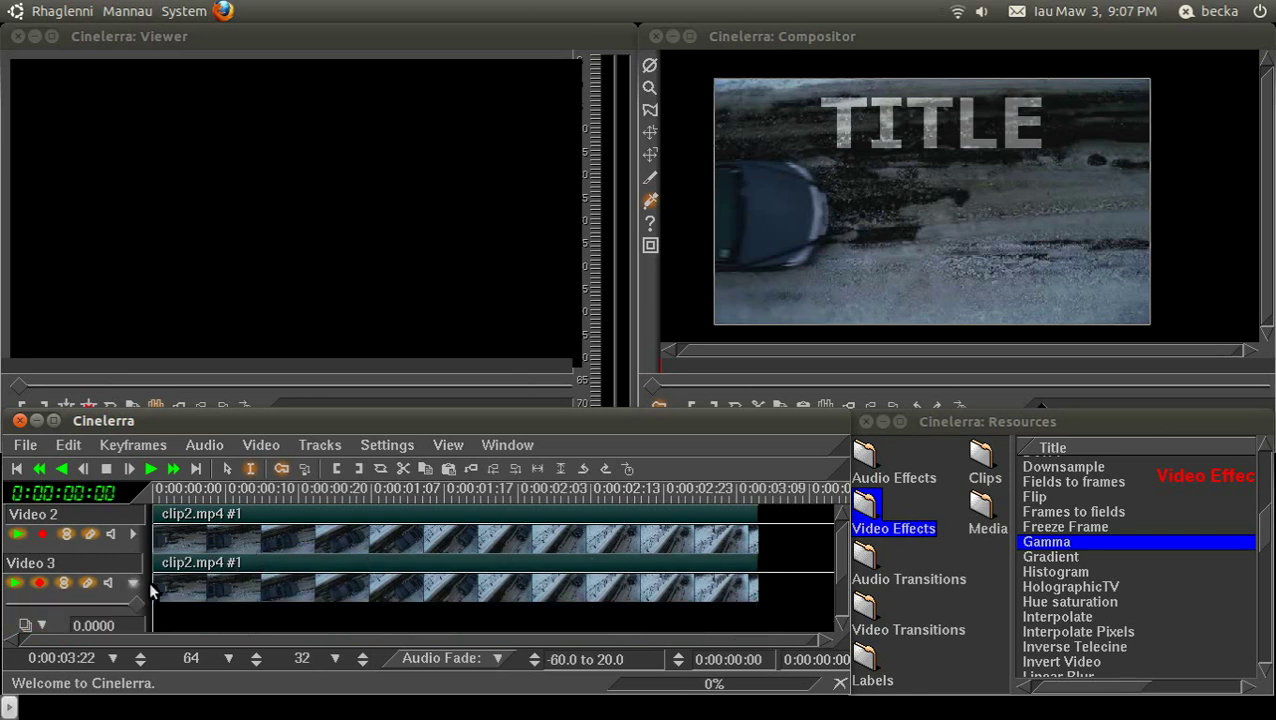
click(133, 583)
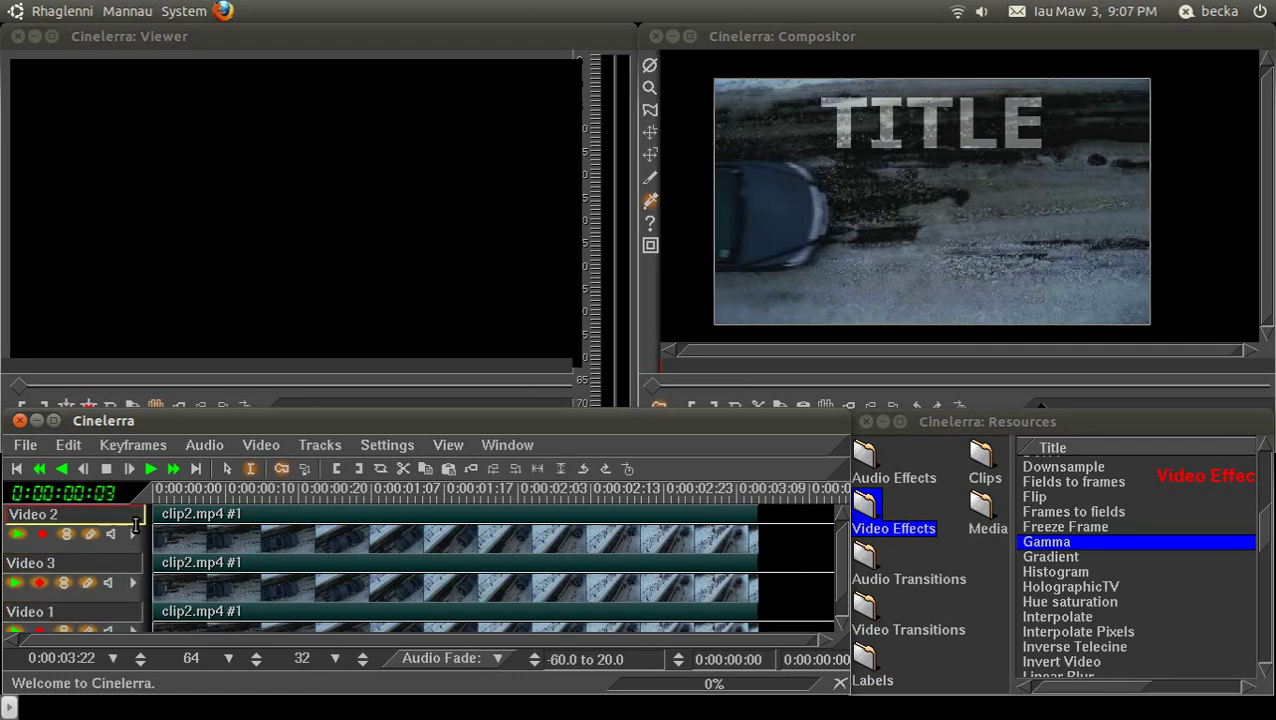
- Add a Blur effect beneath Gamma on Video 2 with radius 12
click(133, 534)
scroll(1268, 507, up, 3)
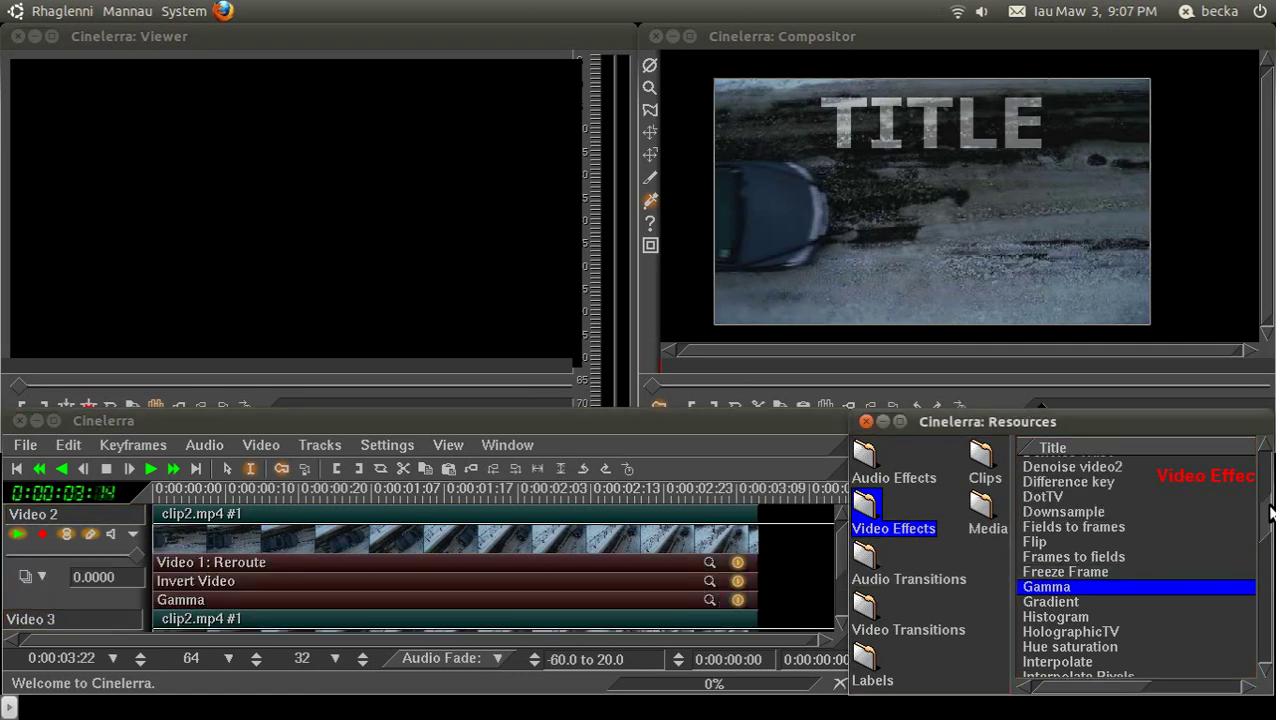
scroll(1267, 500, up, 2)
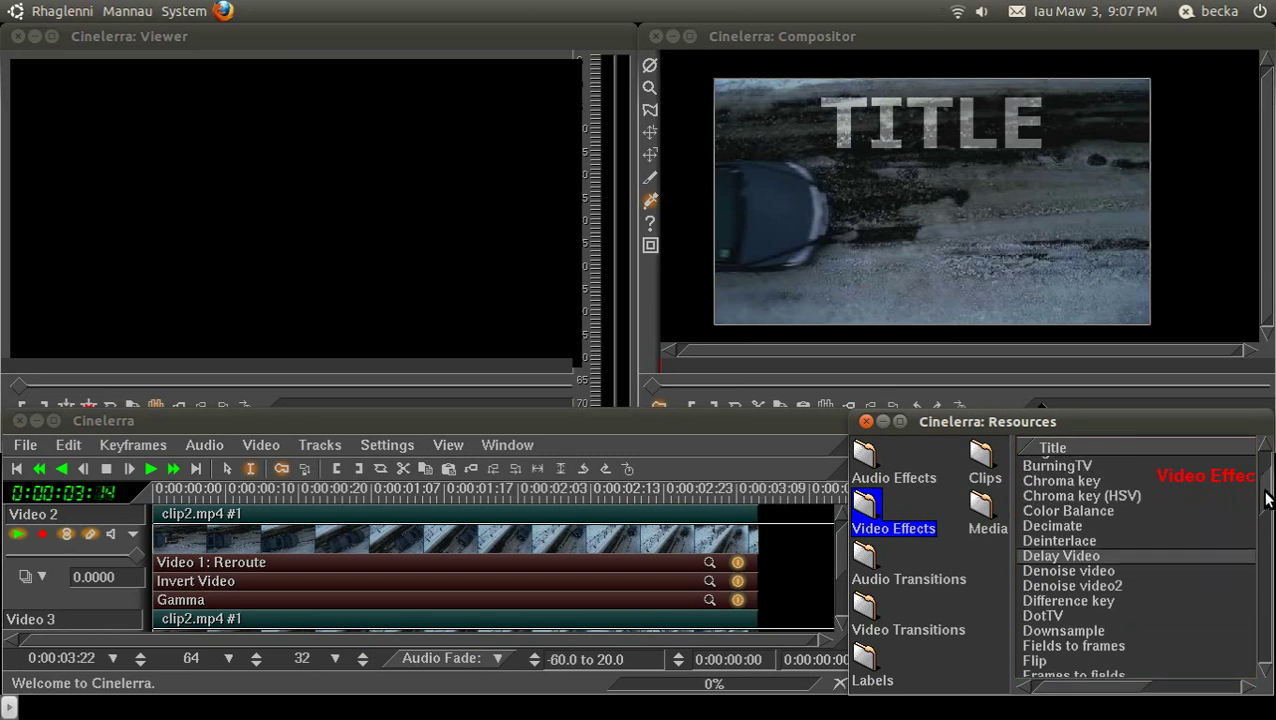
click(1088, 464)
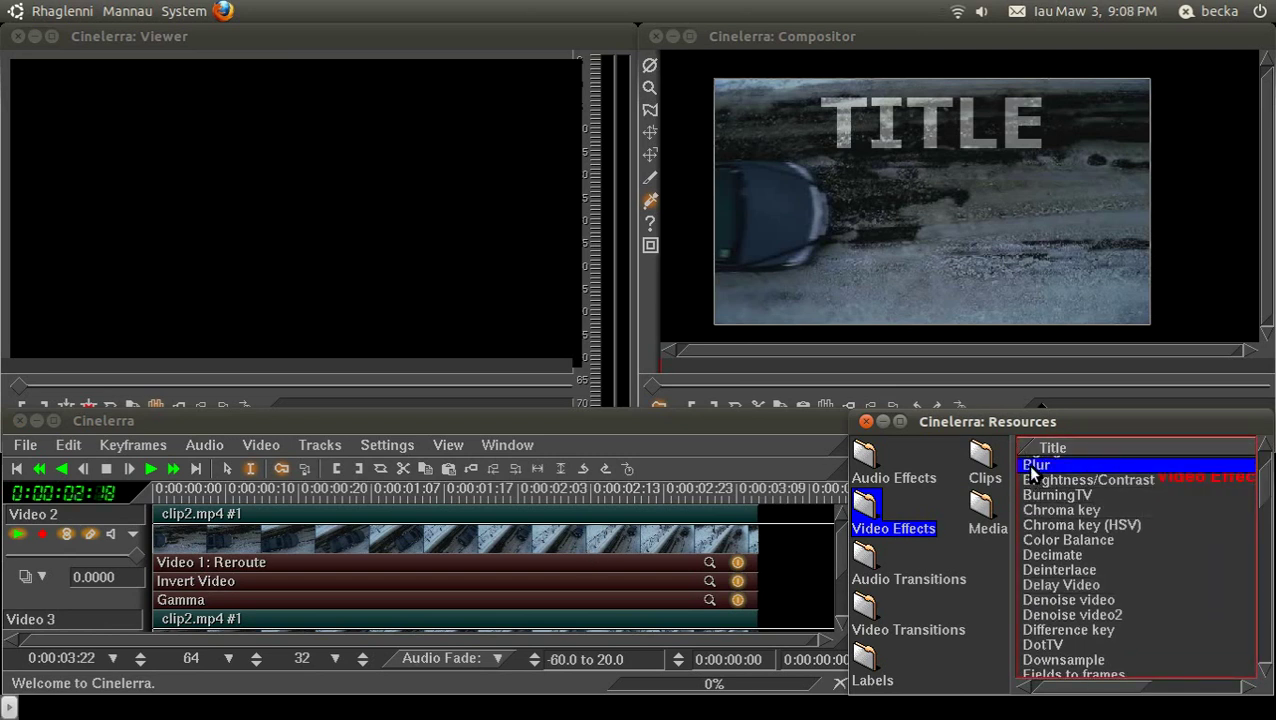
drag(1030, 464, 655, 575)
click(711, 620)
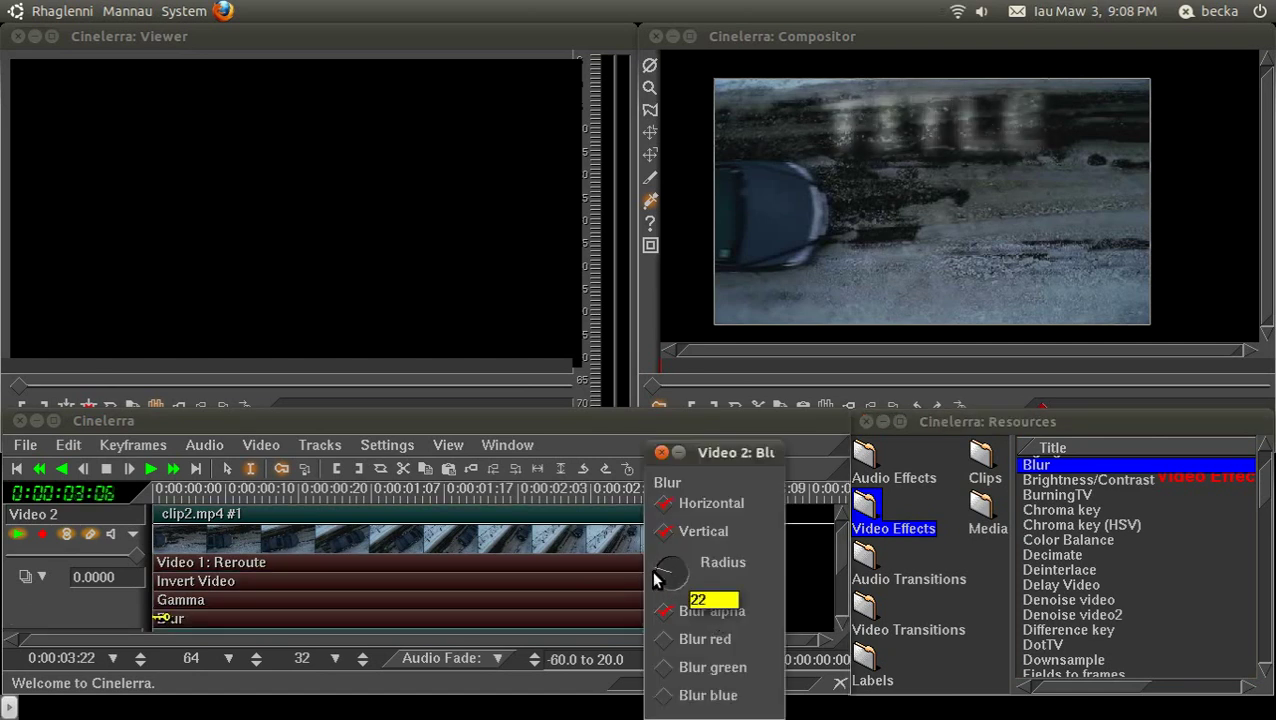
drag(653, 578, 646, 450)
click(660, 452)
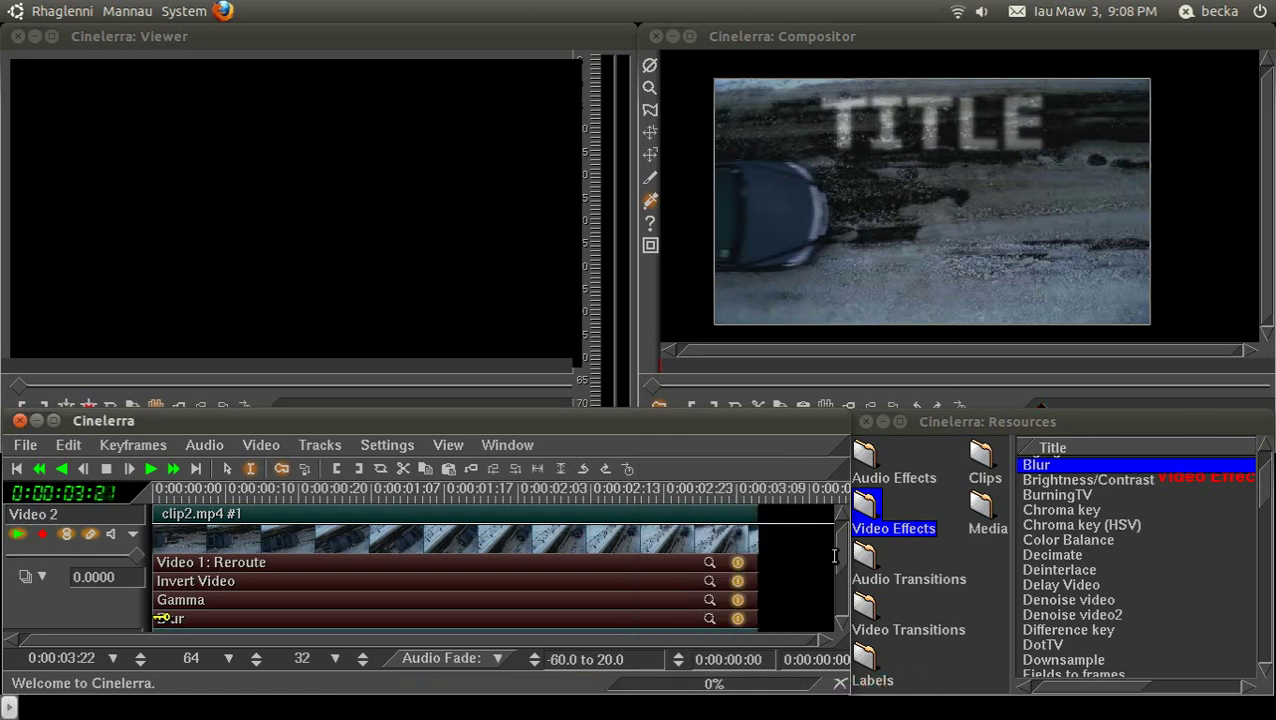
scroll(840, 580, down, 2)
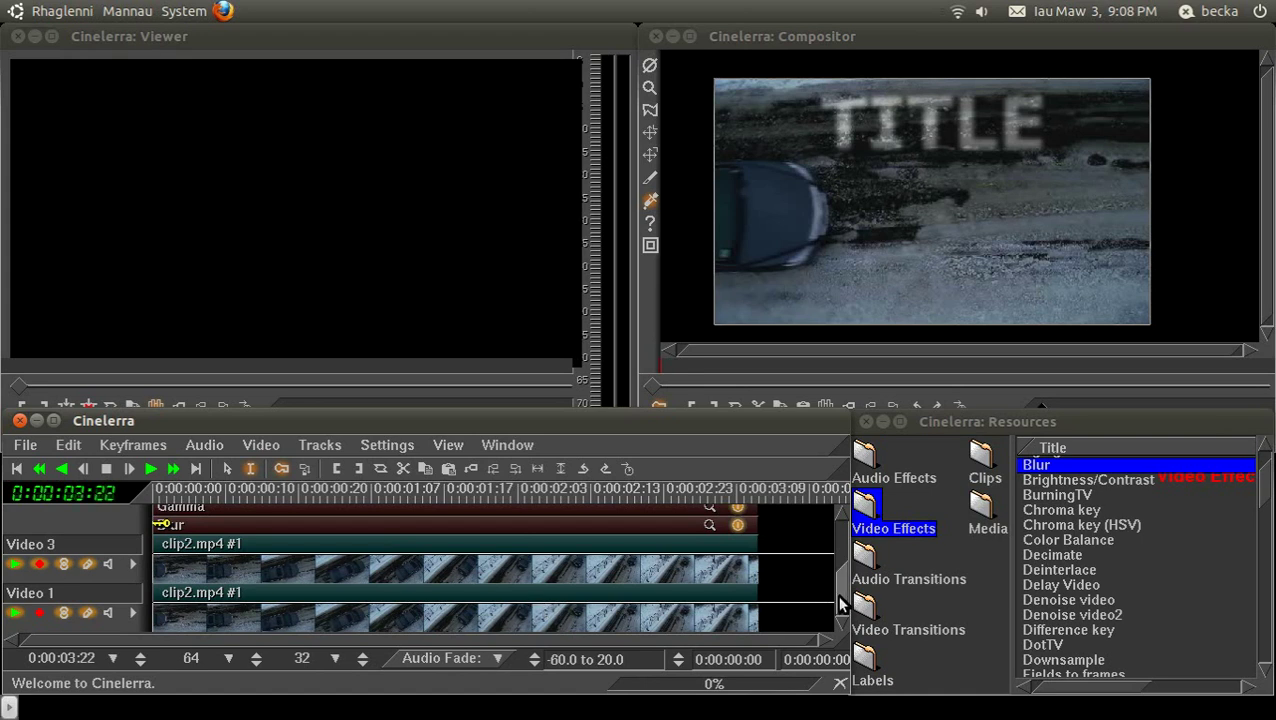
scroll(838, 580, up, 3)
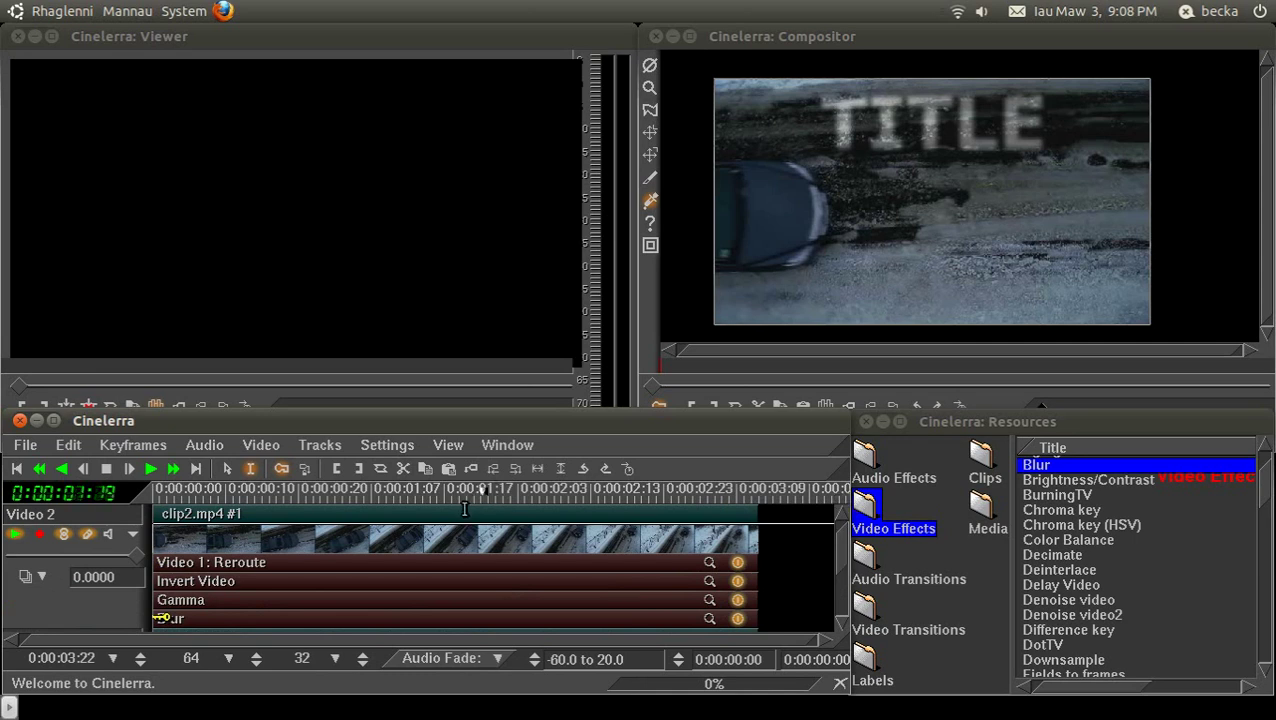
click(133, 534)
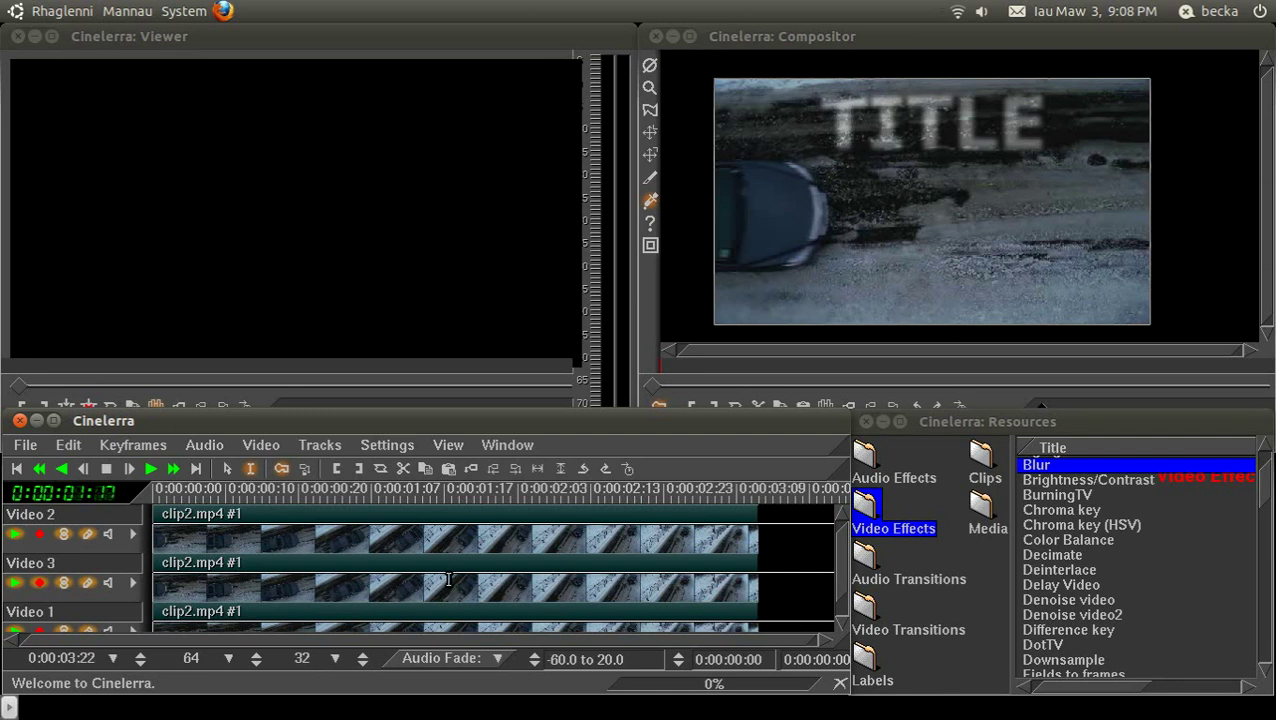
click(133, 534)
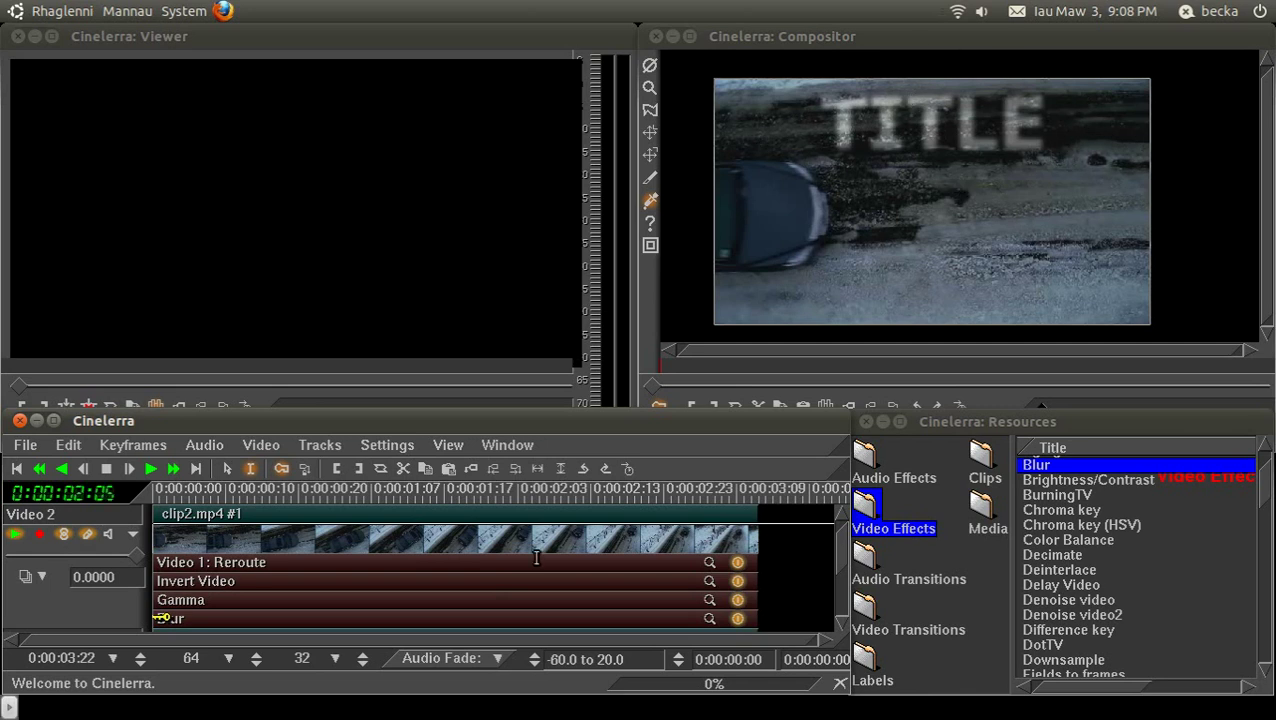
click(131, 535)
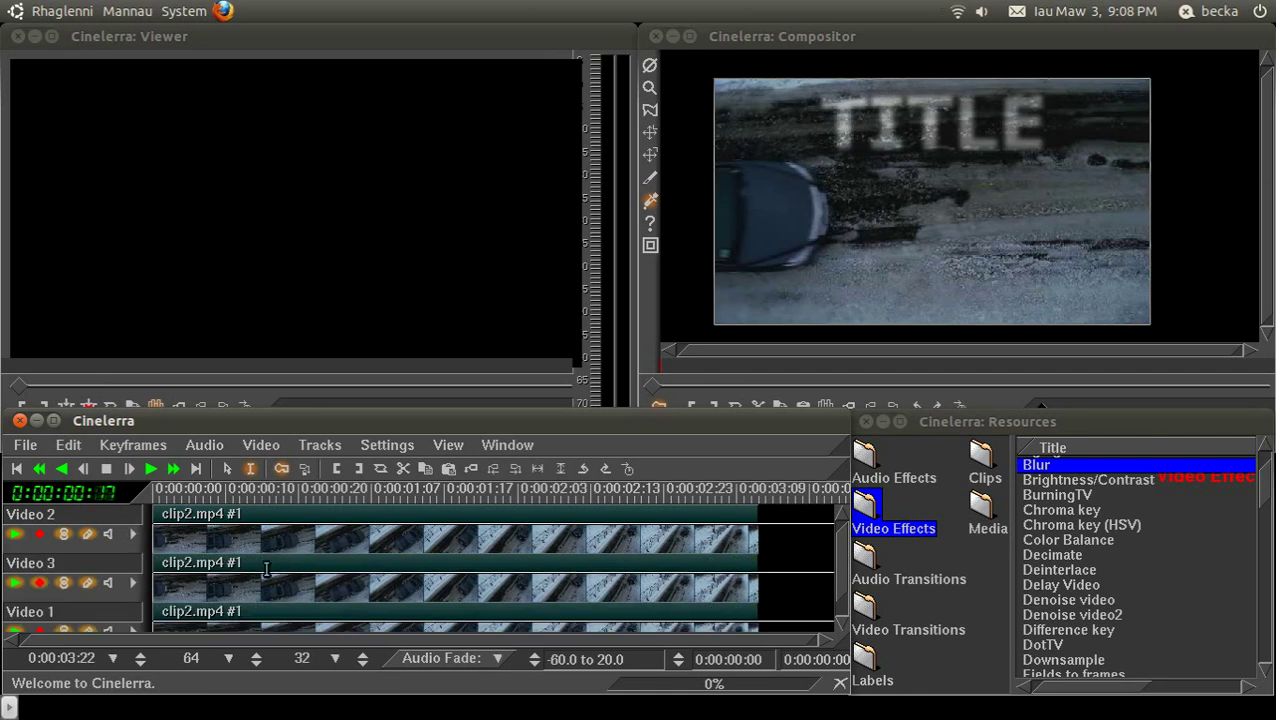
click(136, 535)
click(136, 535)
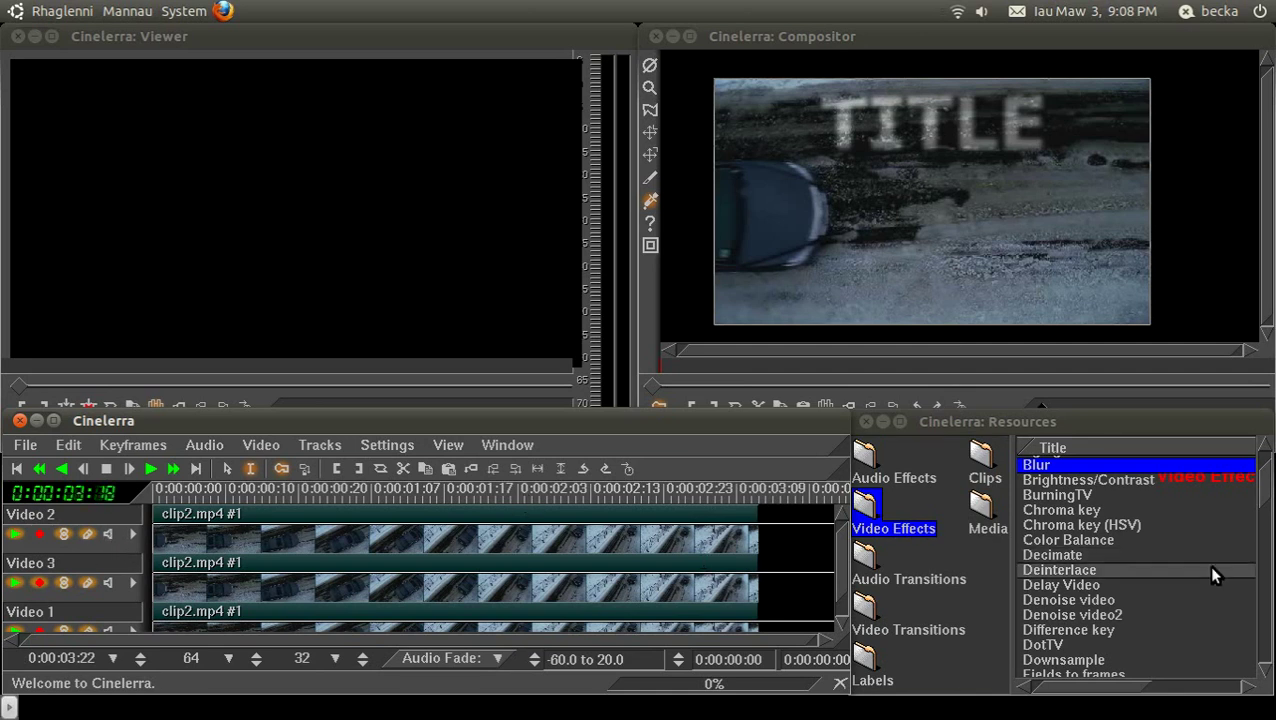
drag(1264, 495, 1268, 625)
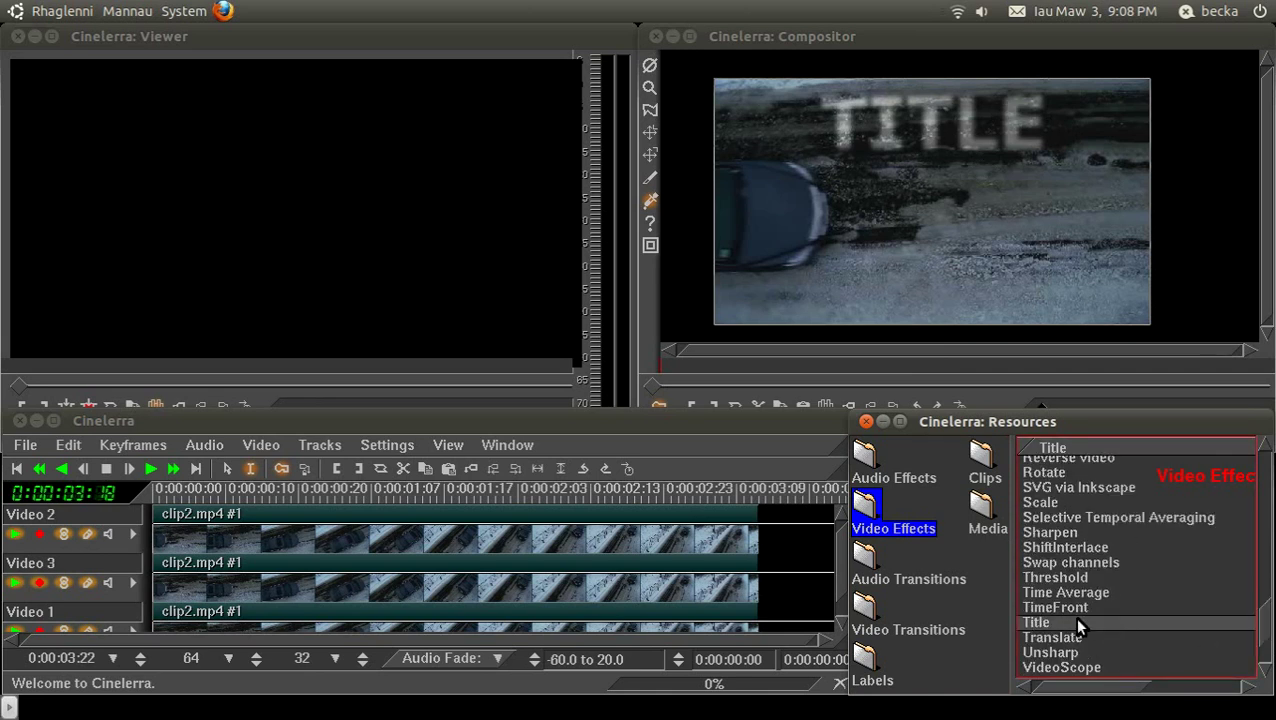
- Add a Title effect to Video 3 and raise red and blue to make its text near-white
drag(1074, 617, 631, 573)
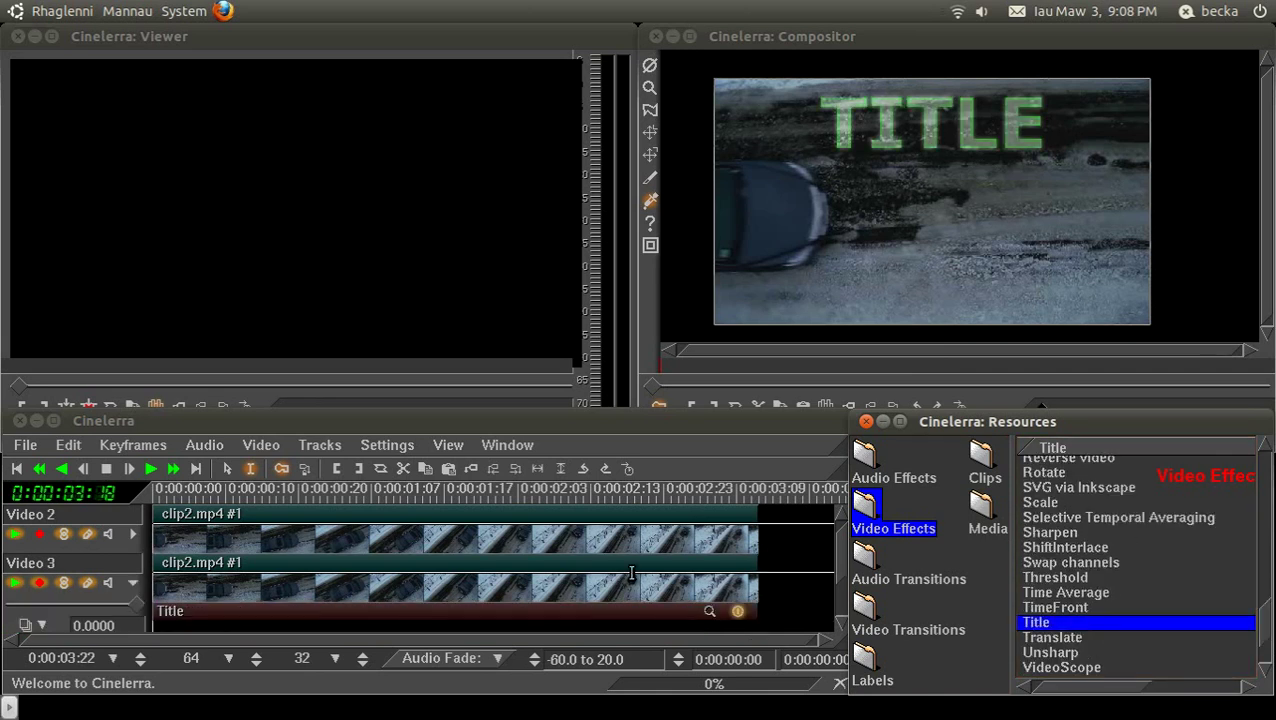
click(709, 610)
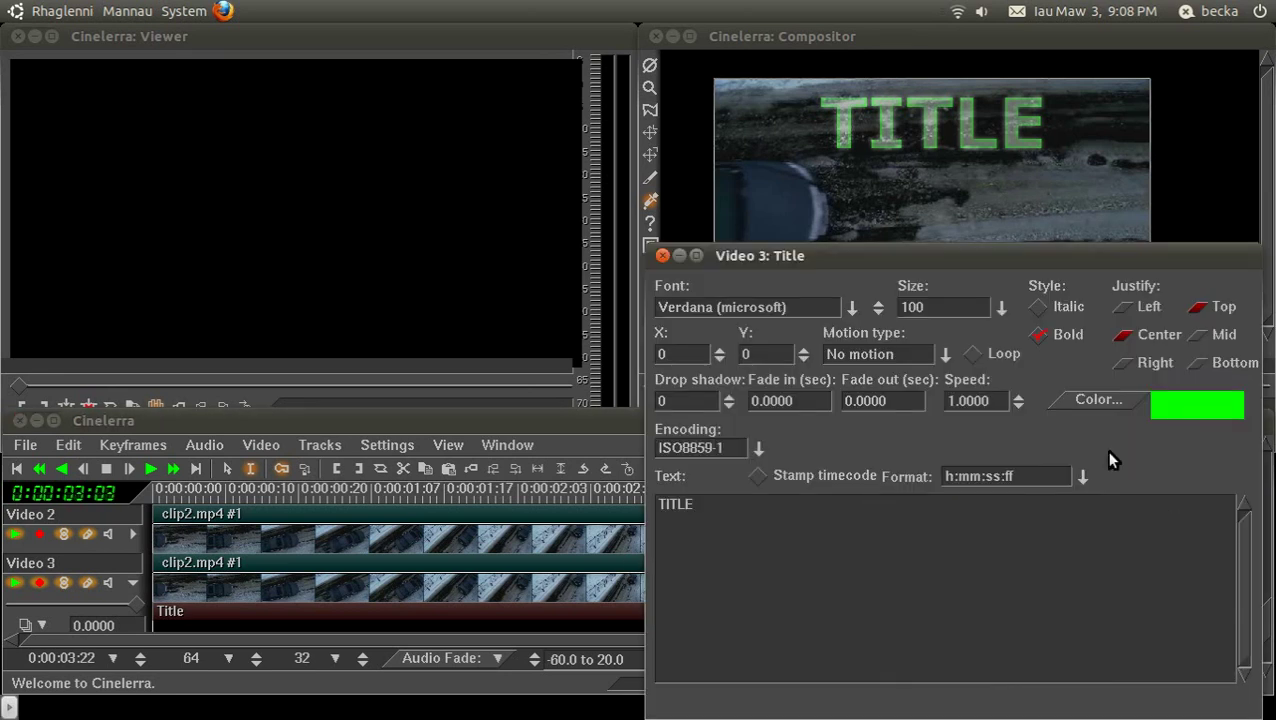
click(1101, 400)
drag(1138, 404, 1268, 418)
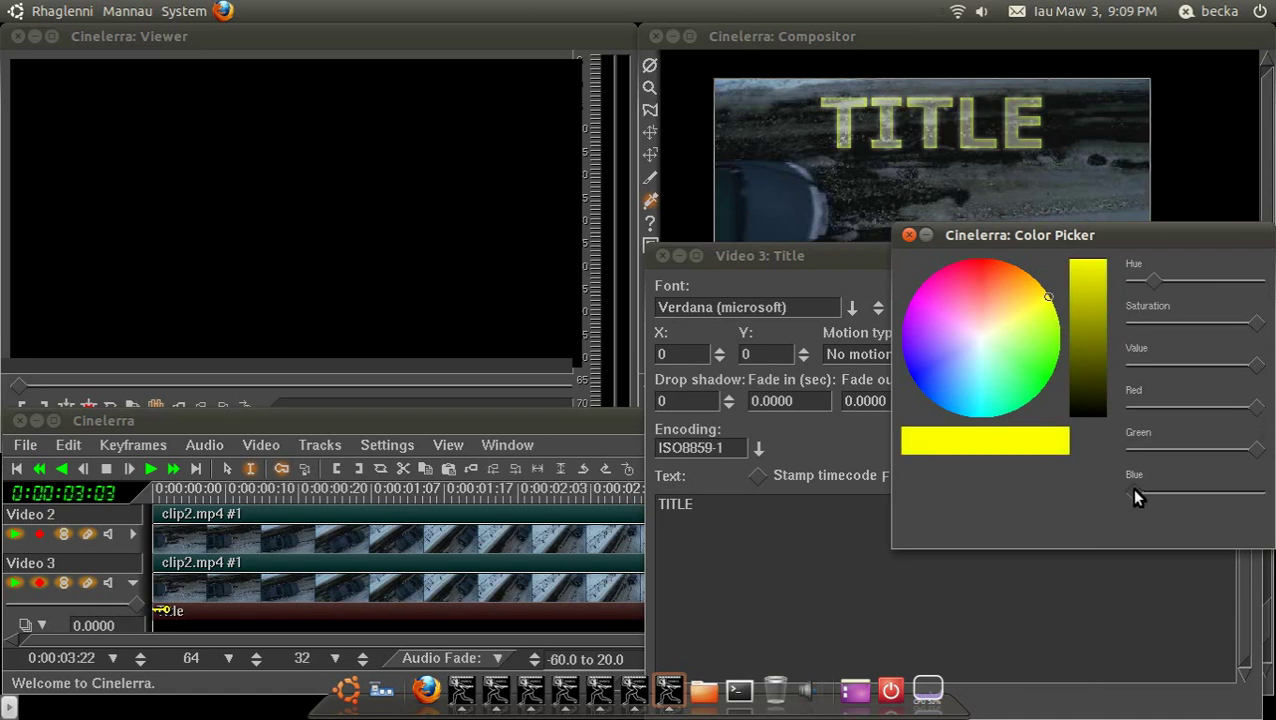
drag(1132, 489, 1268, 497)
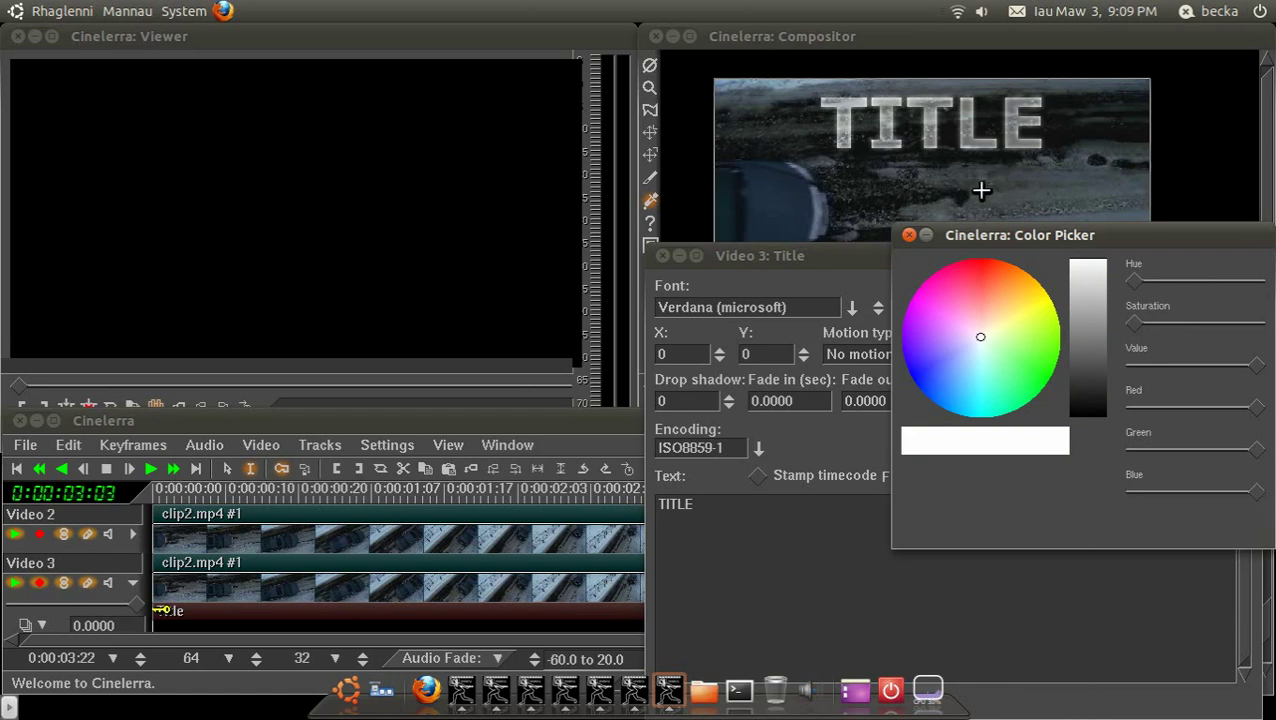
click(908, 234)
click(661, 259)
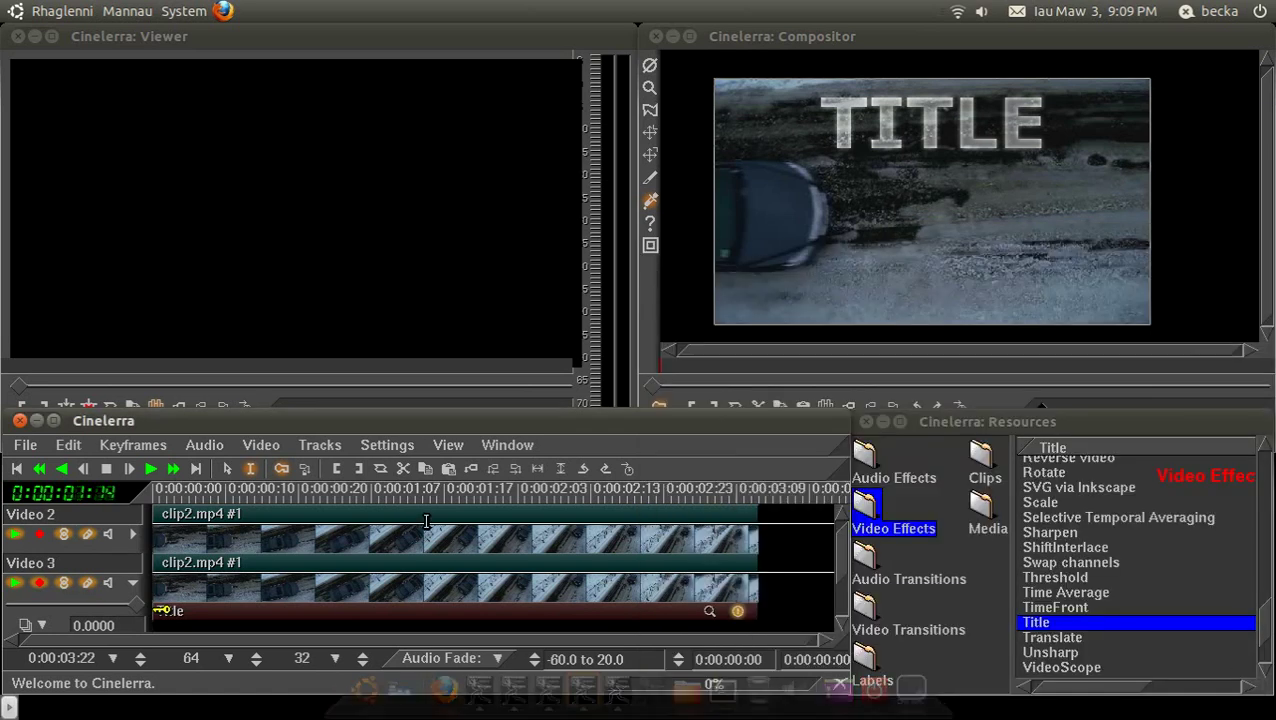
- Expand Video 2 and increase its Blur radius to 36
click(133, 534)
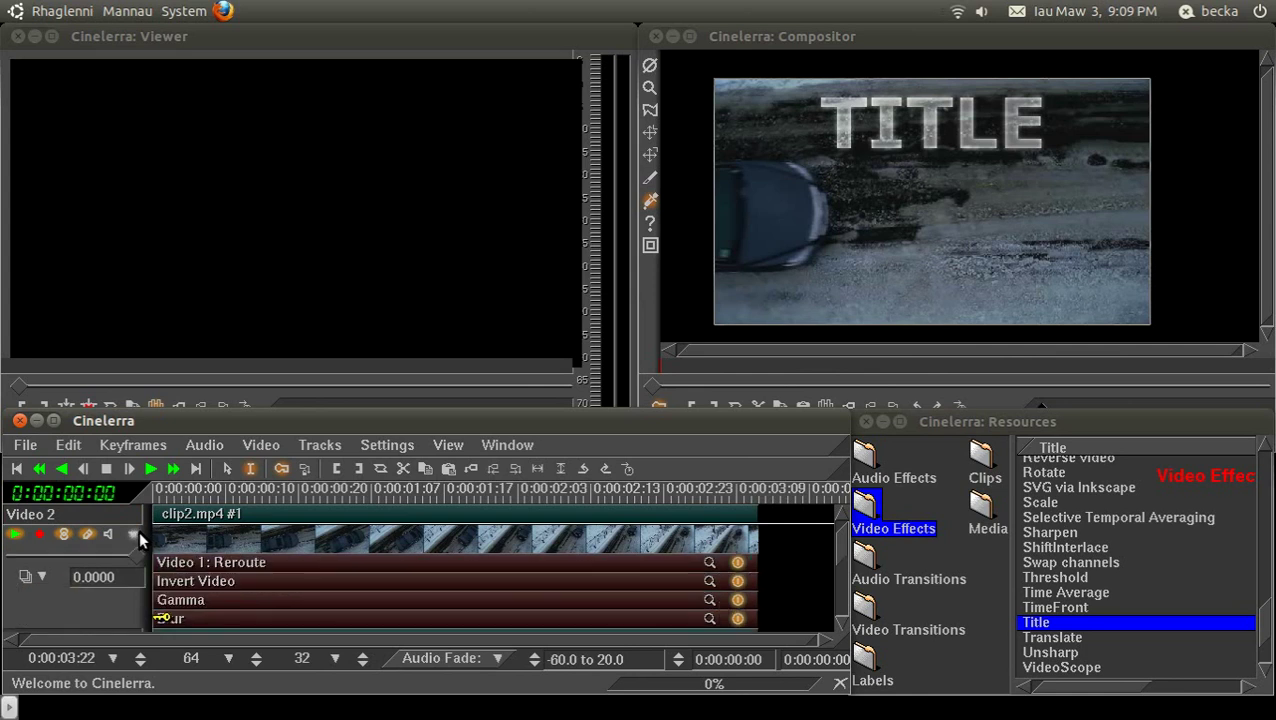
click(709, 618)
mouse_move(660, 573)
mouse_down()
mouse_move(660, 584)
mouse_move(672, 569)
mouse_move(660, 580)
mouse_up()
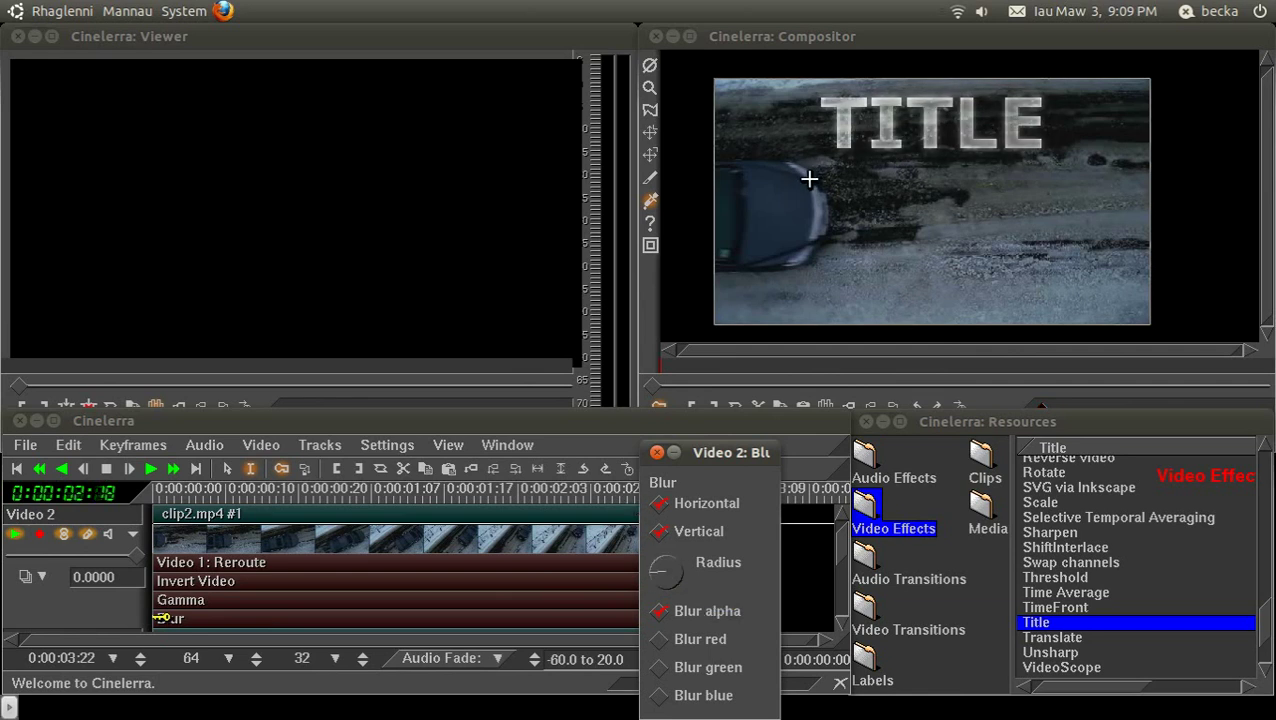
click(657, 452)
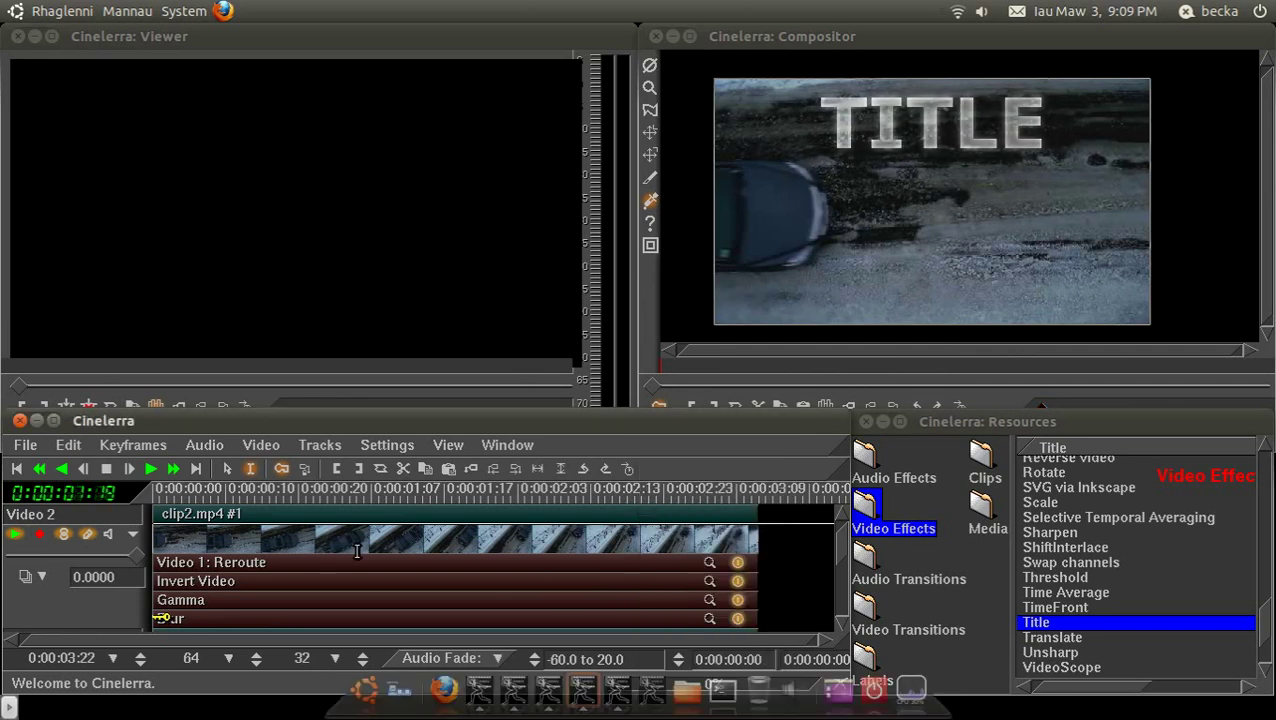
- Detach the Blur and Title effects, collapse Video 3 and show Video 2's effects
right_click(393, 615)
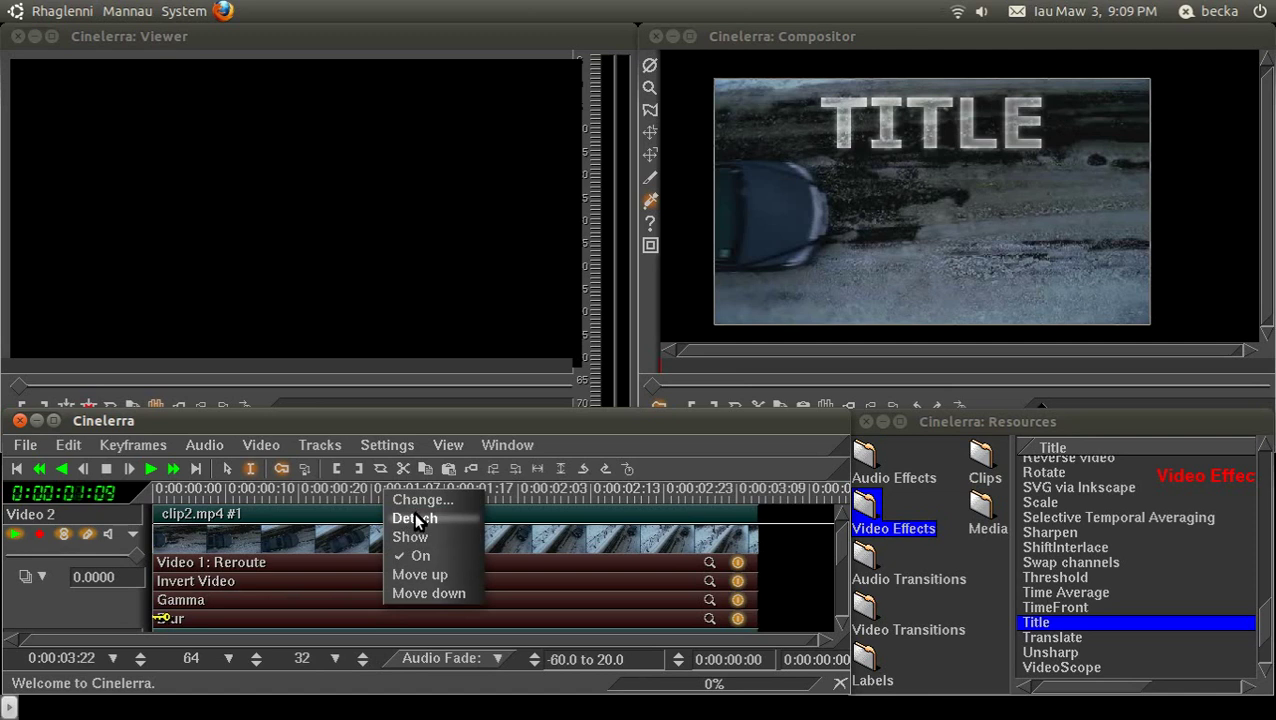
click(415, 519)
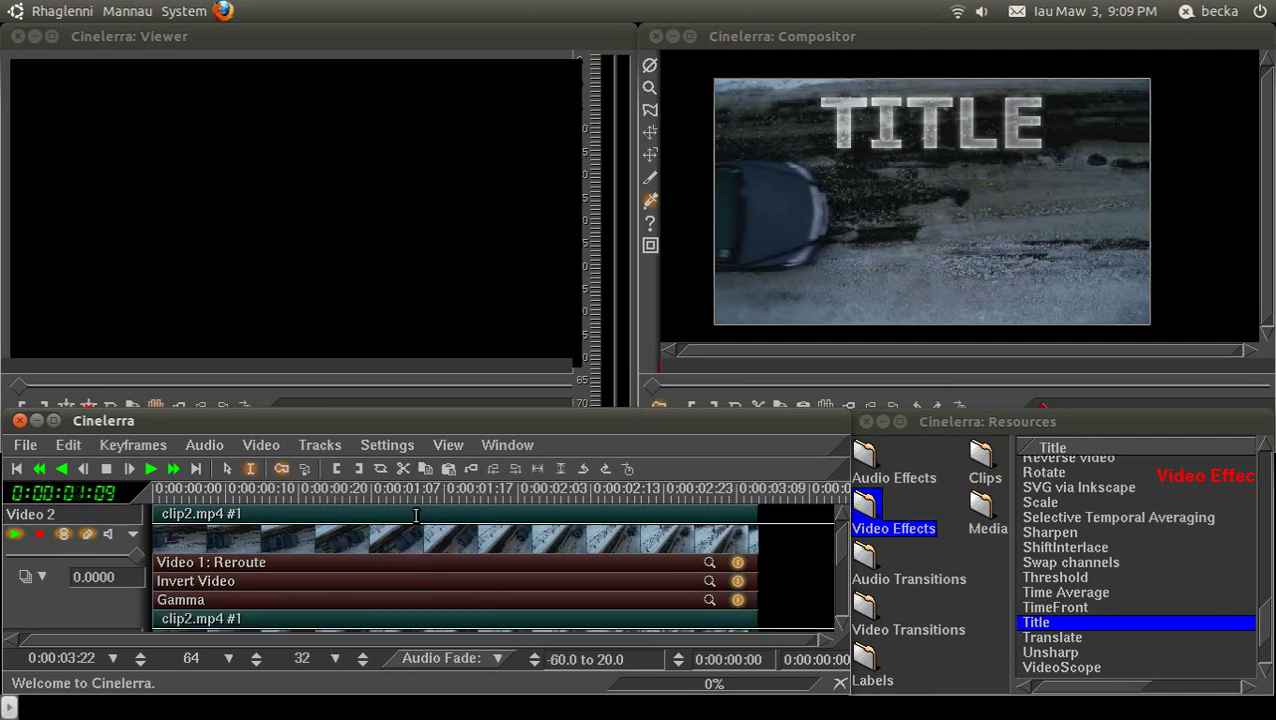
click(133, 534)
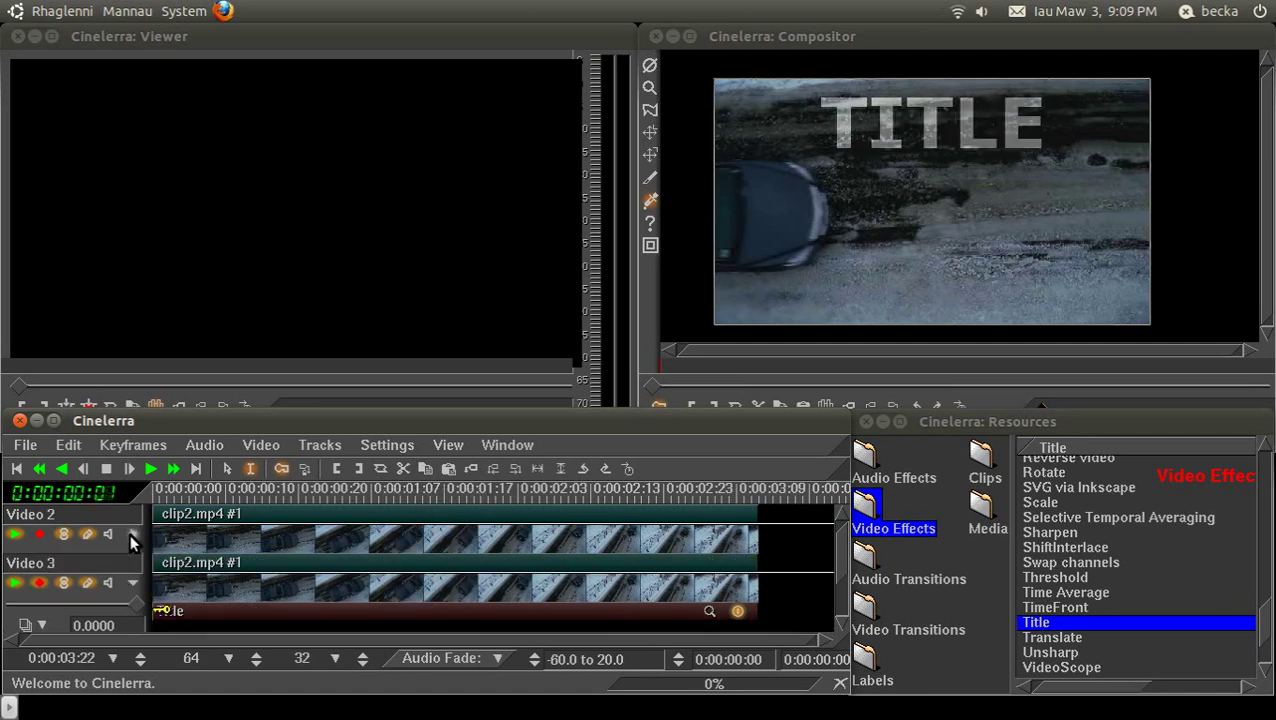
right_click(232, 611)
click(258, 515)
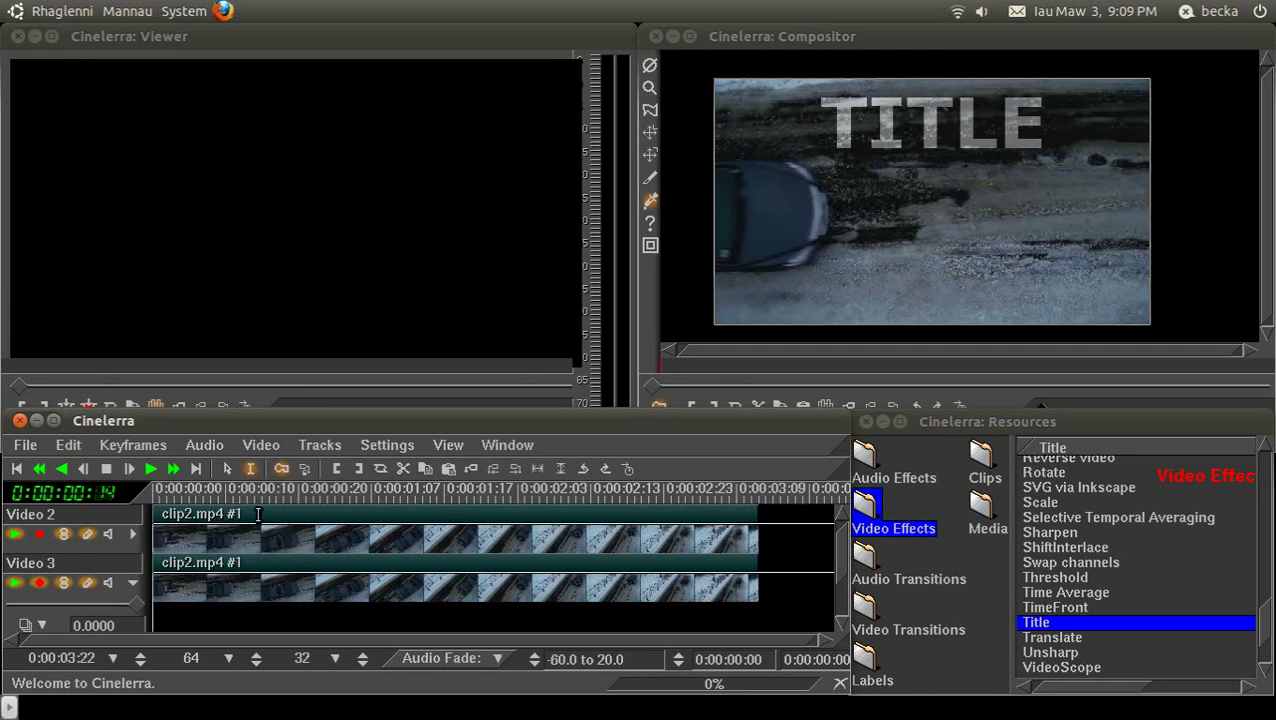
click(134, 584)
click(134, 584)
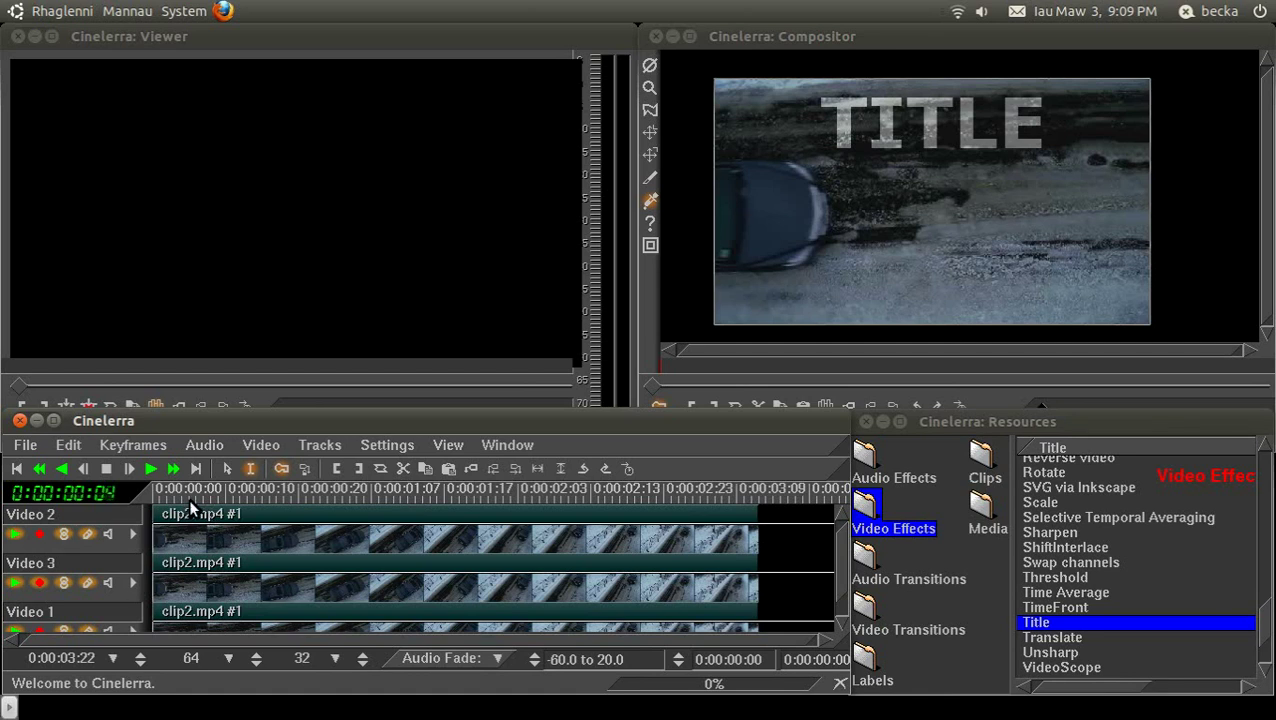
click(135, 534)
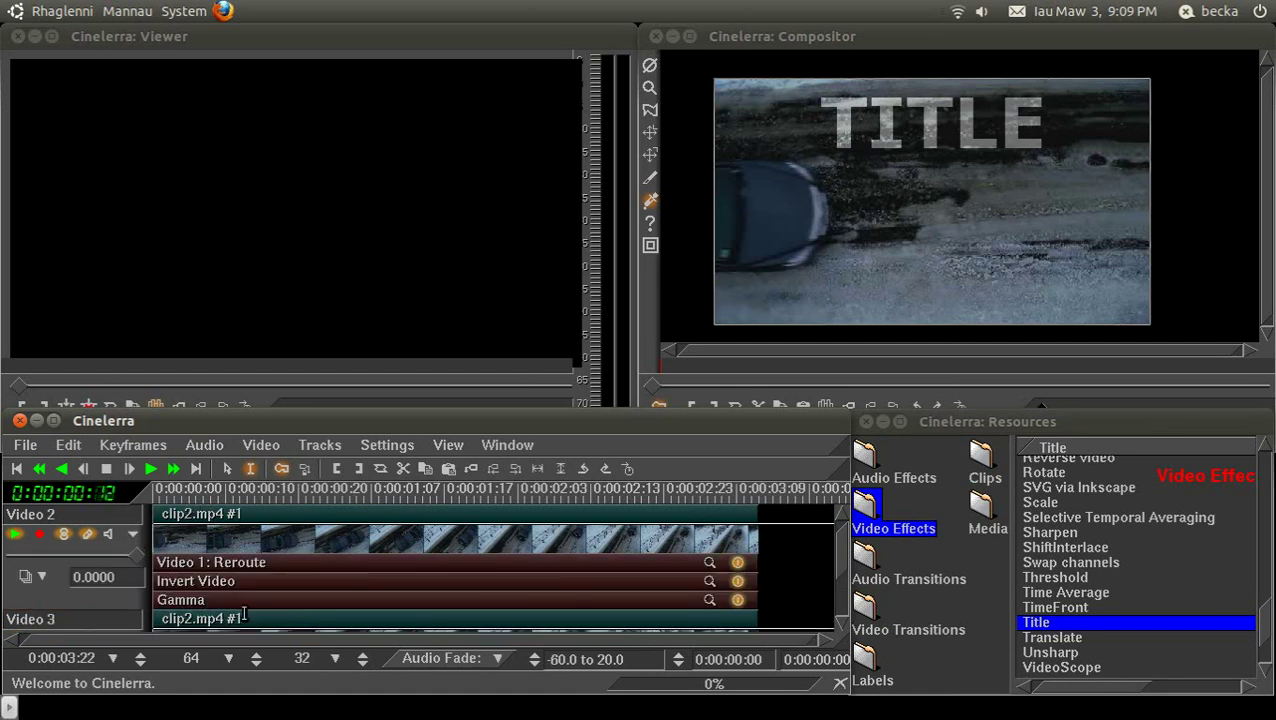
- Raise Video 2's Gamma maximum, keyframing about 0.78 at a later frame
click(710, 599)
drag(714, 604, 871, 603)
click(659, 377)
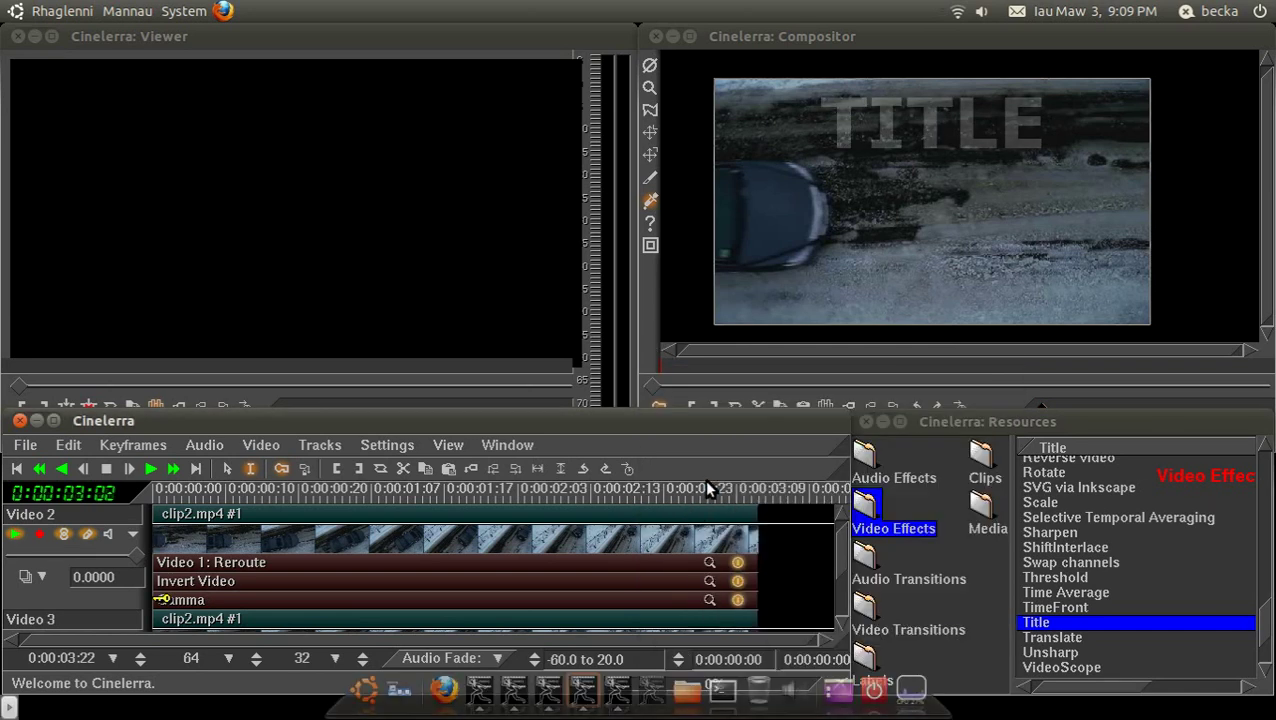
click(755, 505)
click(706, 596)
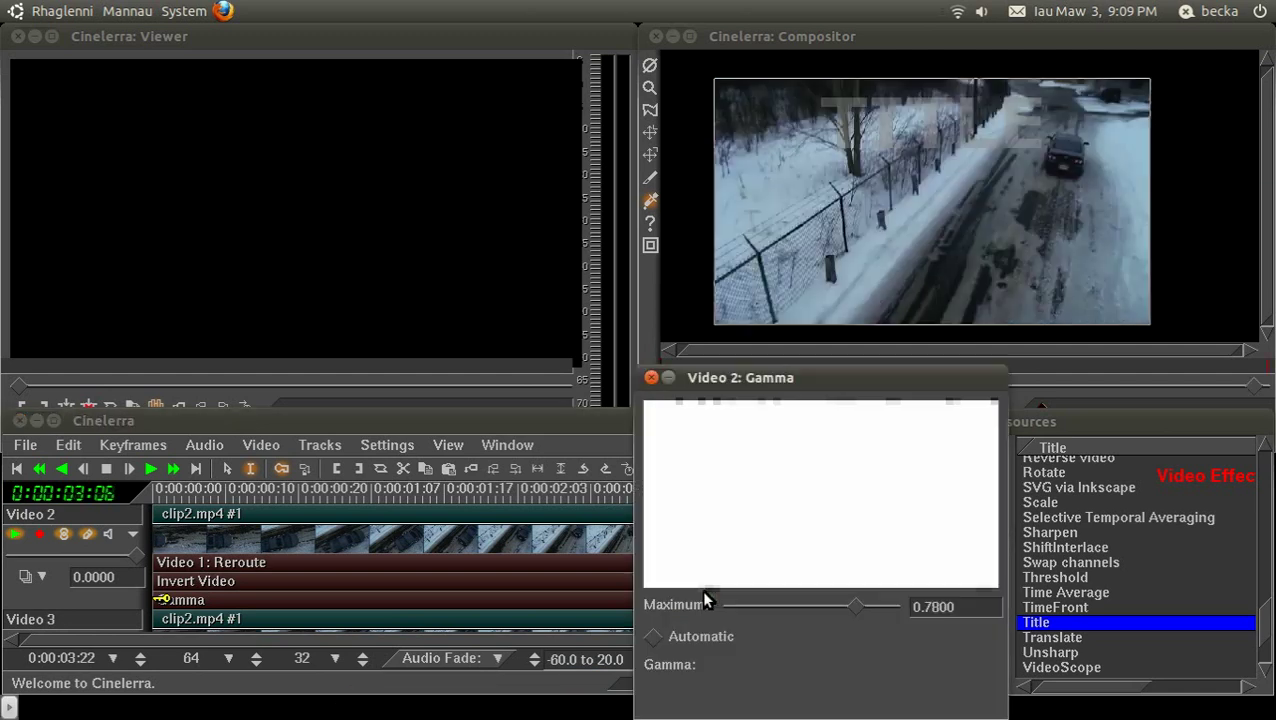
drag(863, 607, 853, 602)
click(651, 378)
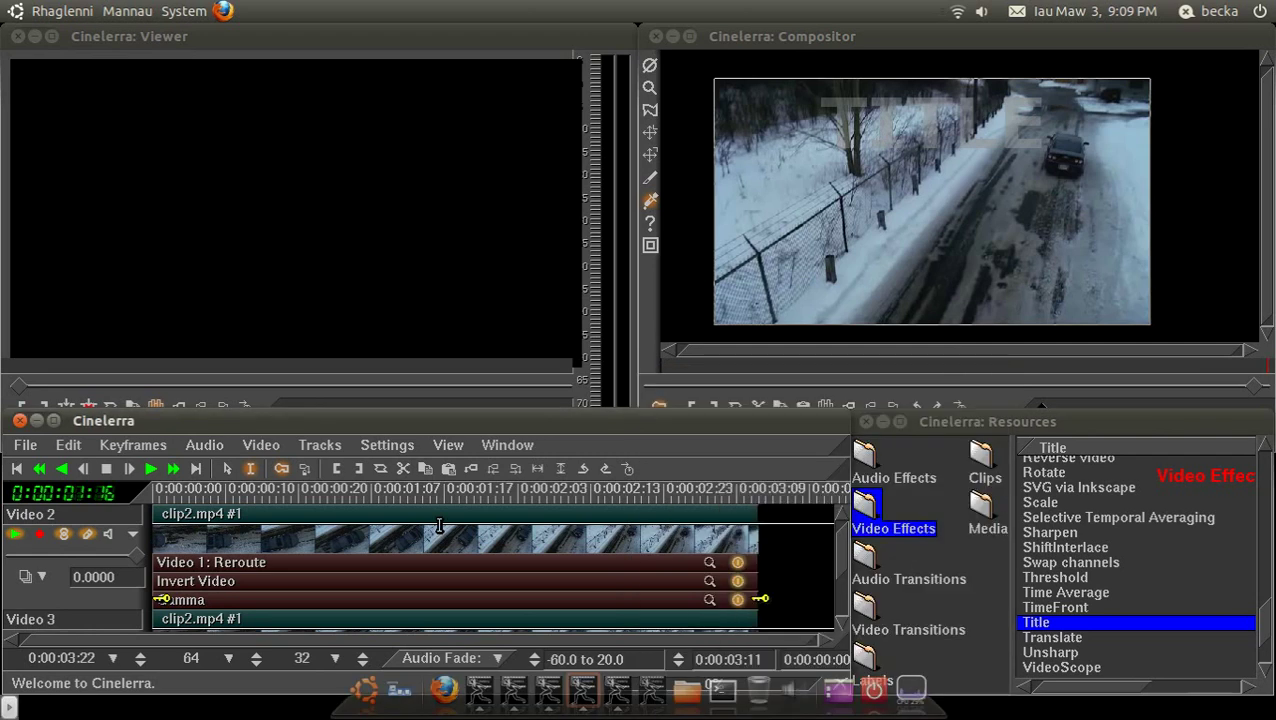
- At an earlier frame, drop the Gamma maximum to 0.08 and raise gamma to 1.00
click(430, 490)
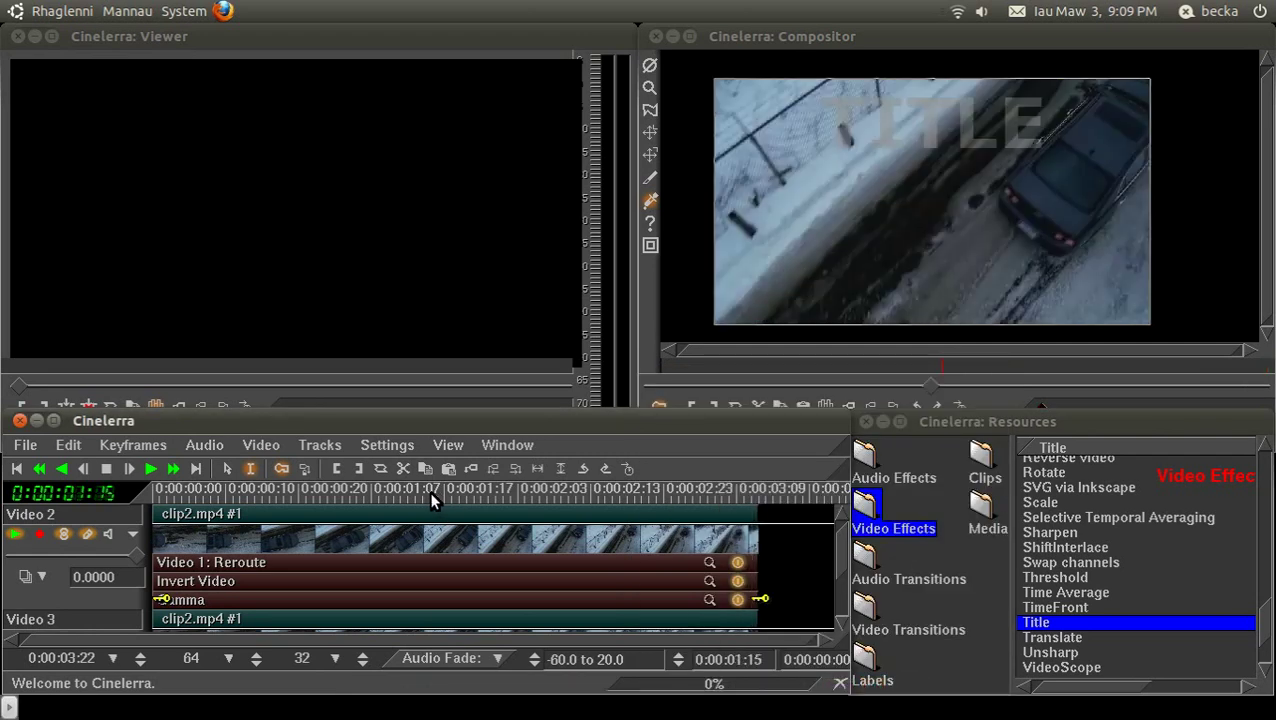
click(709, 596)
drag(853, 602, 738, 603)
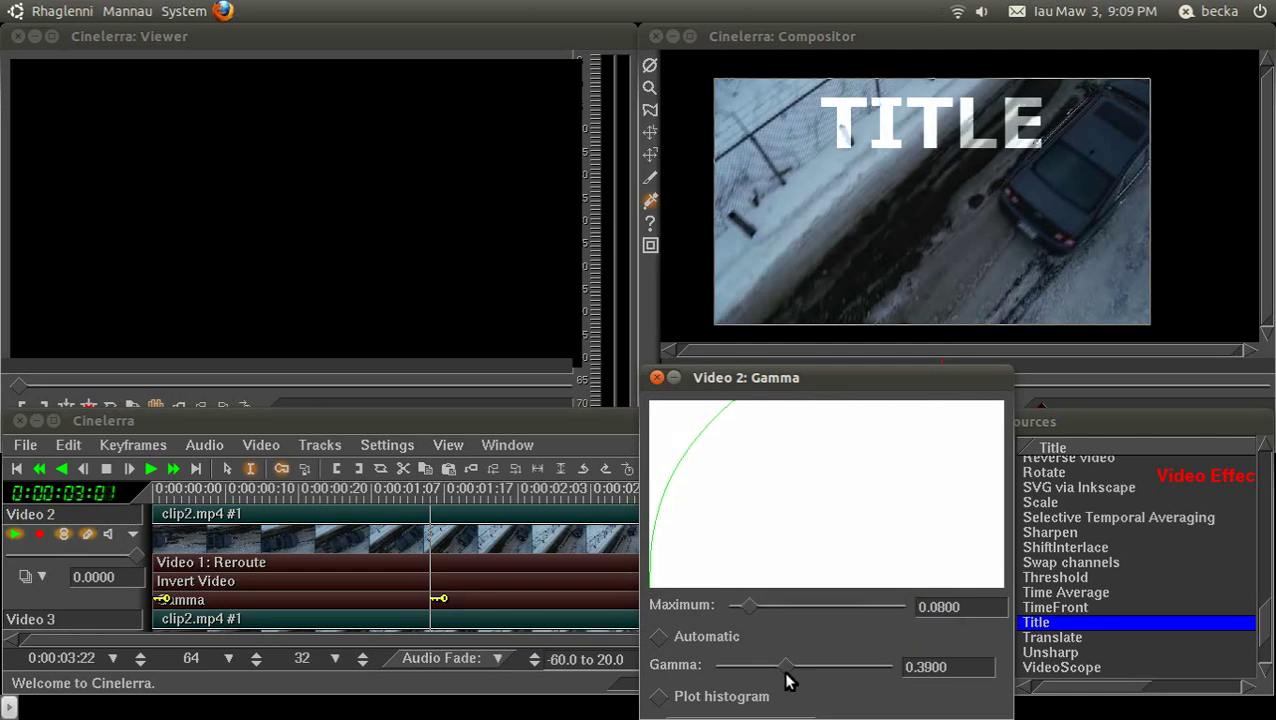
drag(786, 666, 895, 662)
click(657, 377)
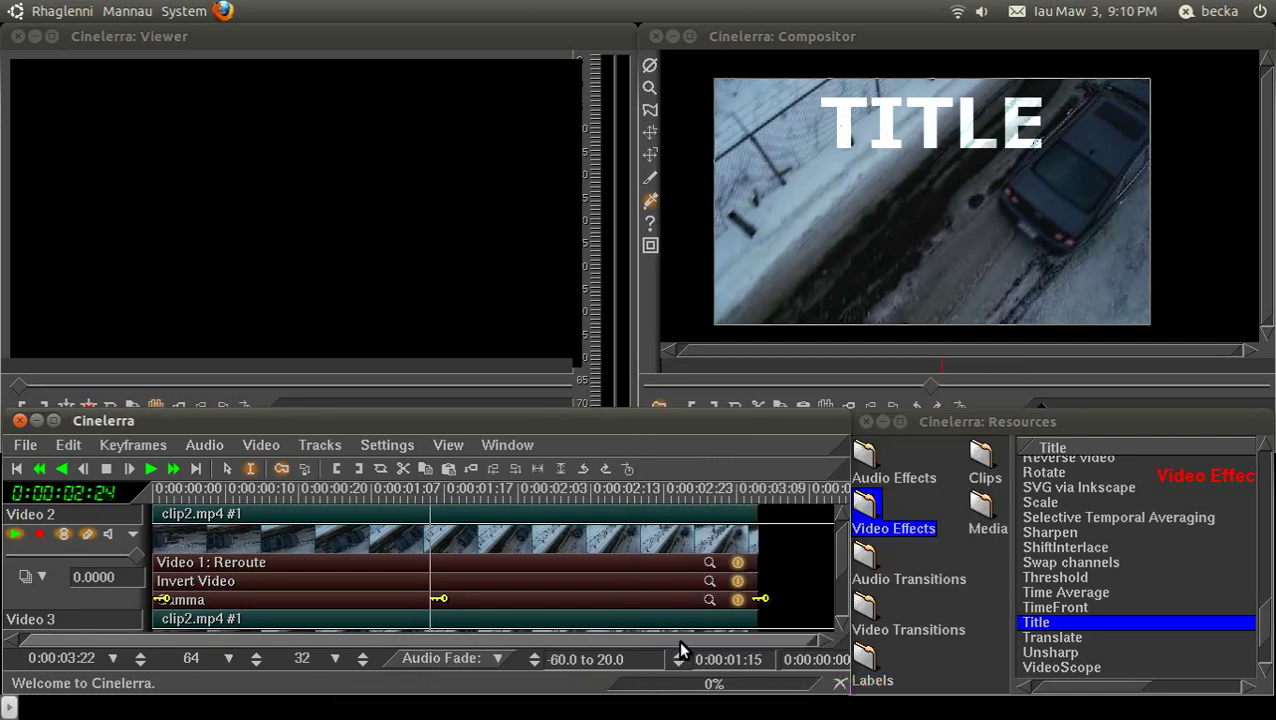
- Apply the Zoom Blur effect to Video 2 beneath Gamma
scroll(1043, 665, down, 2)
click(1043, 665)
drag(633, 527, 634, 519)
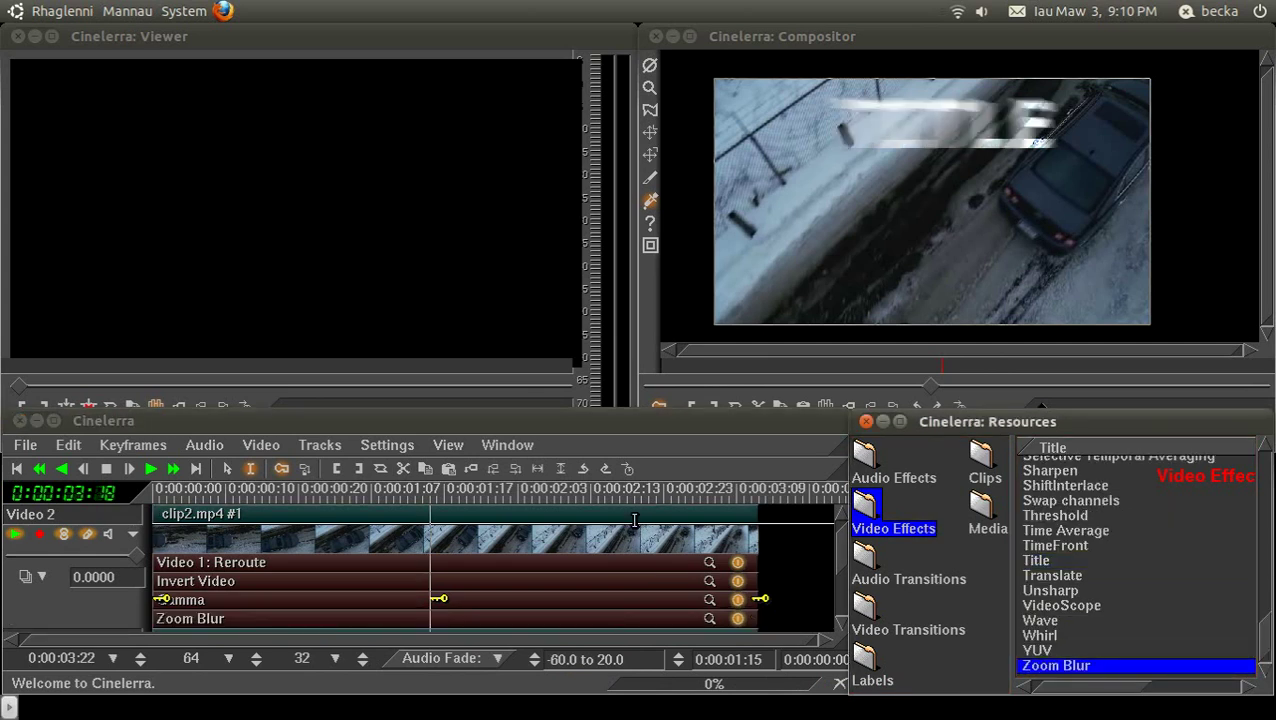
- Tune Zoom Blur: X centre 89, Y centre about 29, larger radius, steps about 5
click(536, 540)
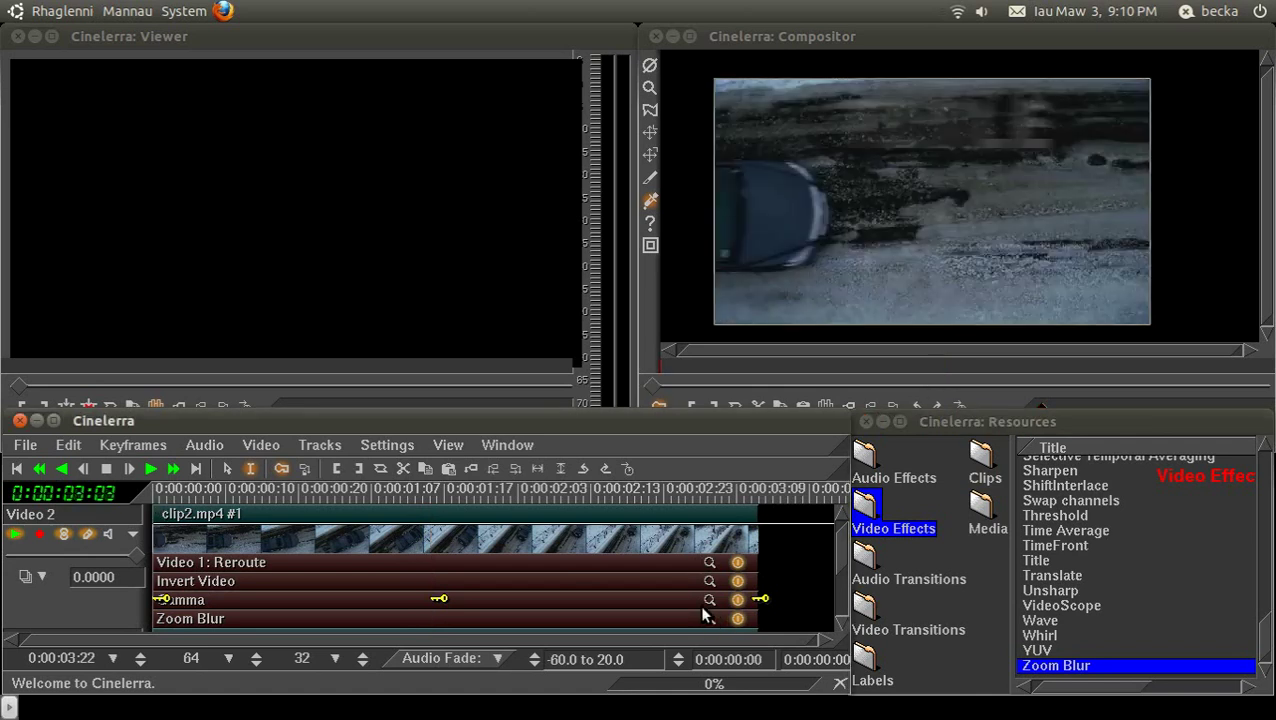
click(704, 614)
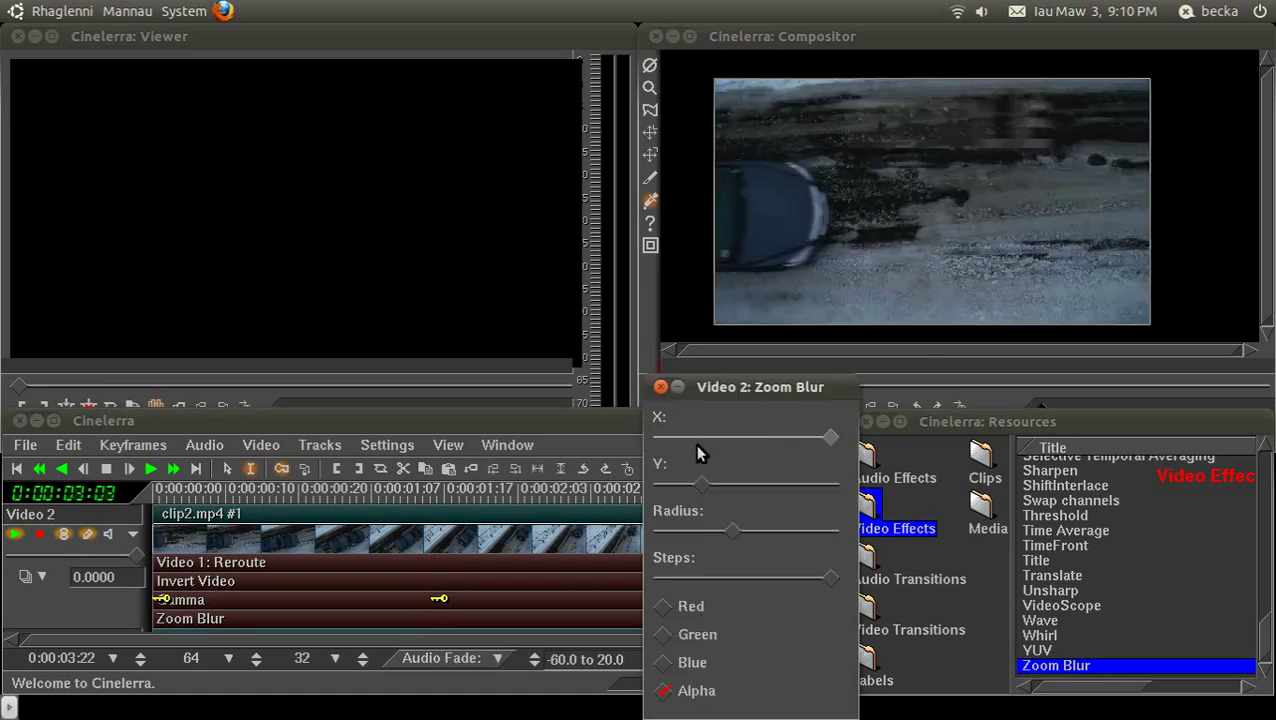
mouse_move(820, 440)
mouse_down()
mouse_move(557, 438)
mouse_move(635, 426)
mouse_up()
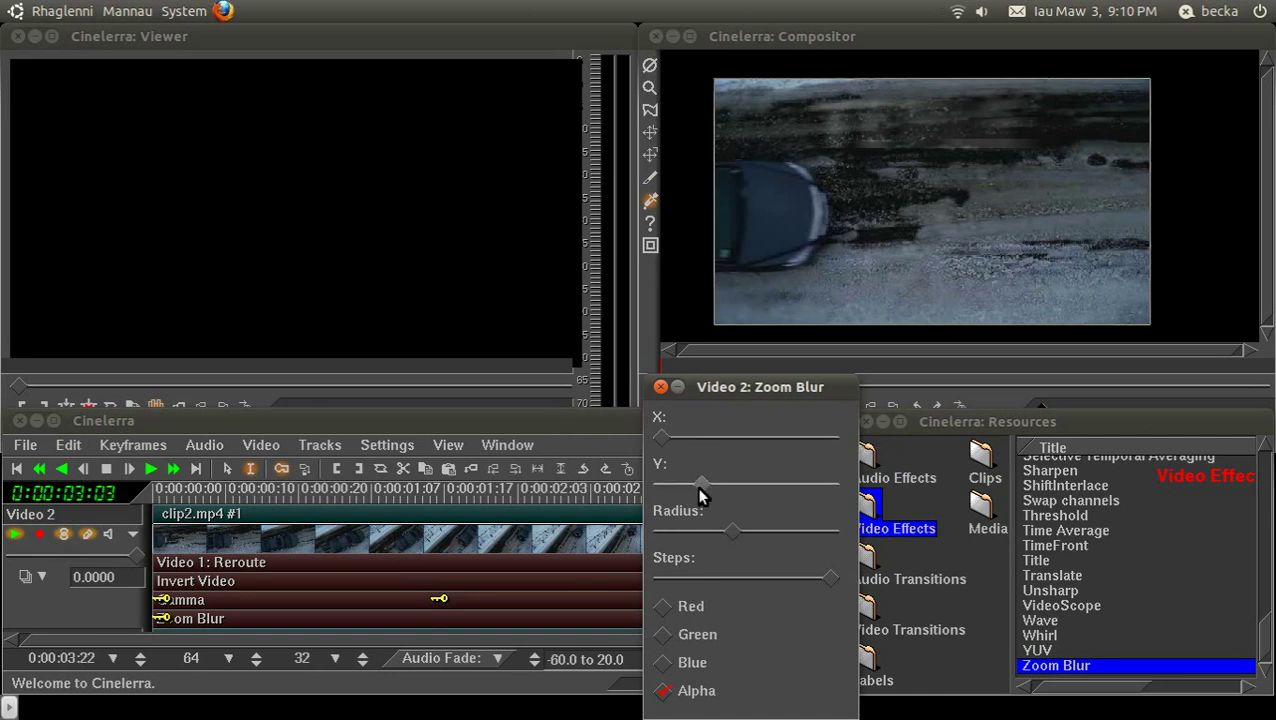
drag(696, 486, 797, 481)
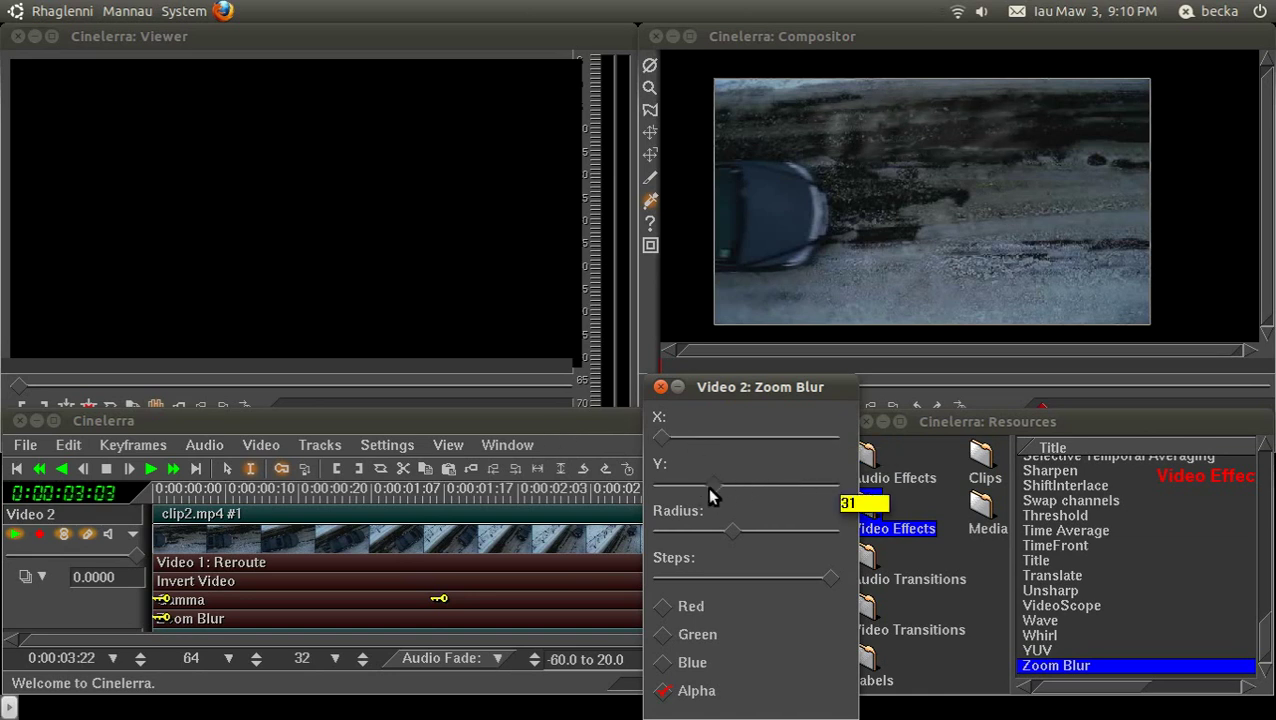
mouse_move(692, 498)
mouse_down()
mouse_move(708, 492)
mouse_move(690, 487)
mouse_up()
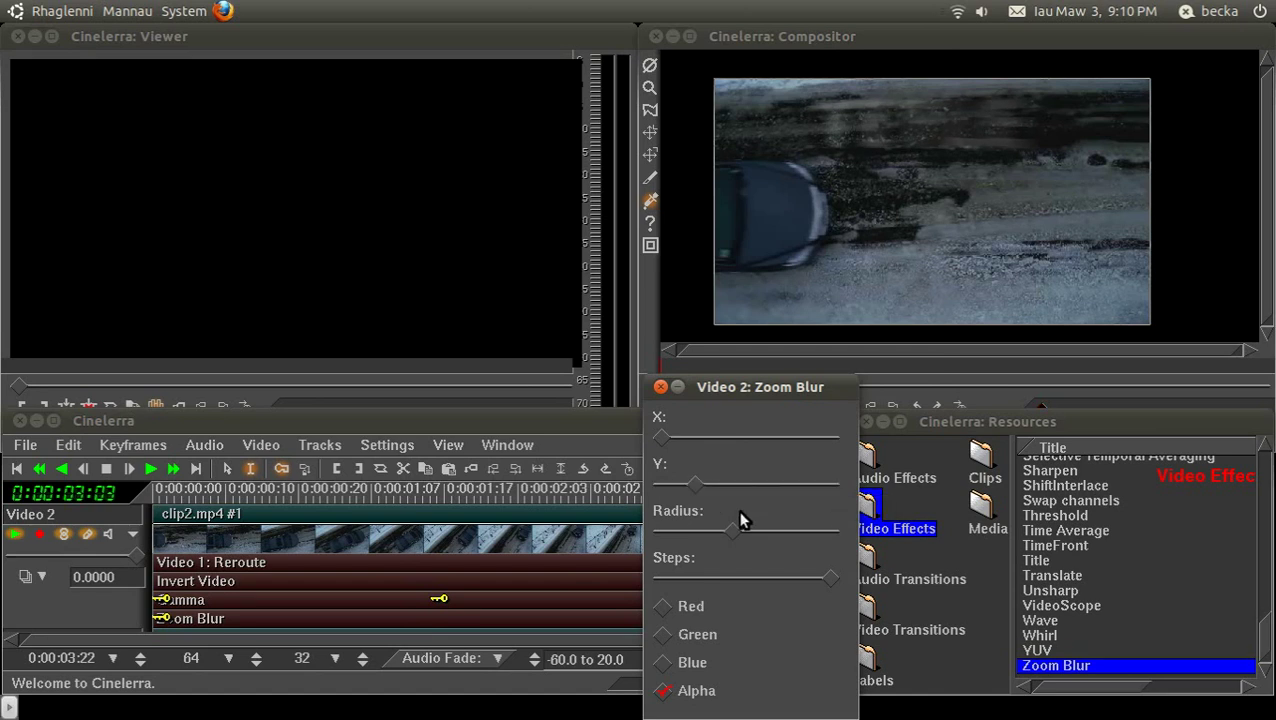
drag(736, 527, 578, 519)
drag(697, 508, 758, 520)
drag(662, 437, 868, 440)
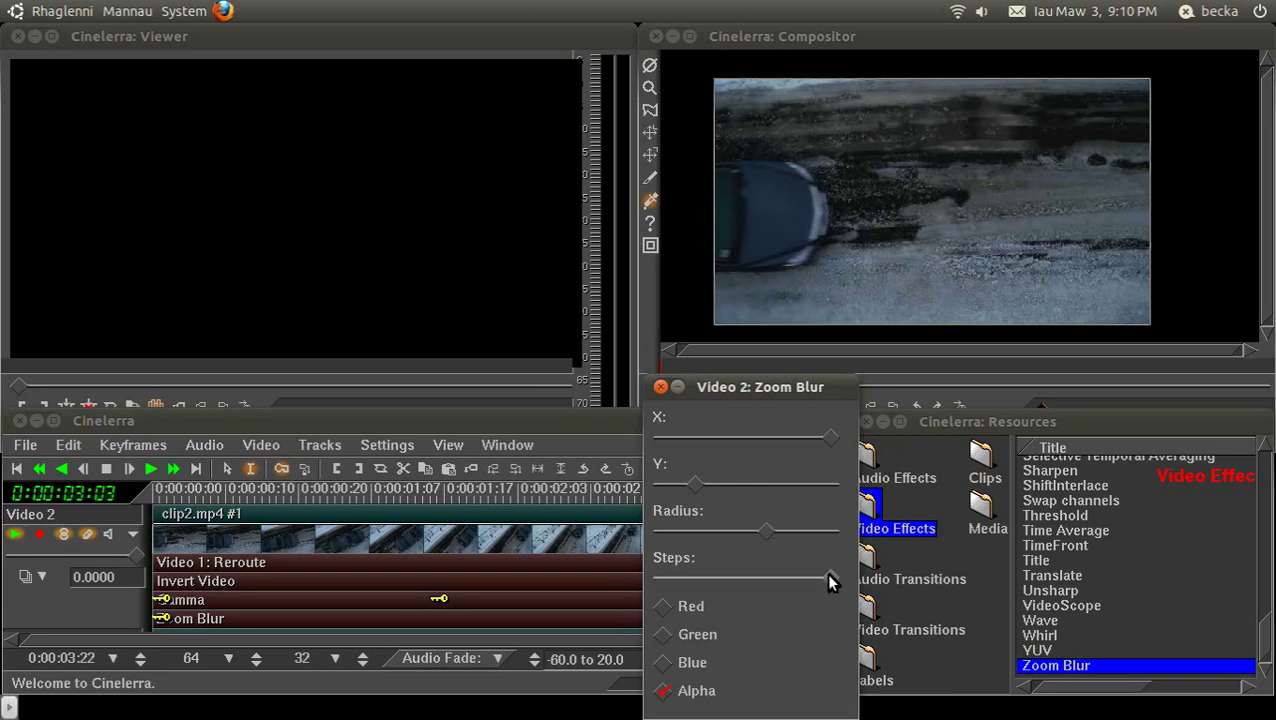
drag(828, 580, 738, 576)
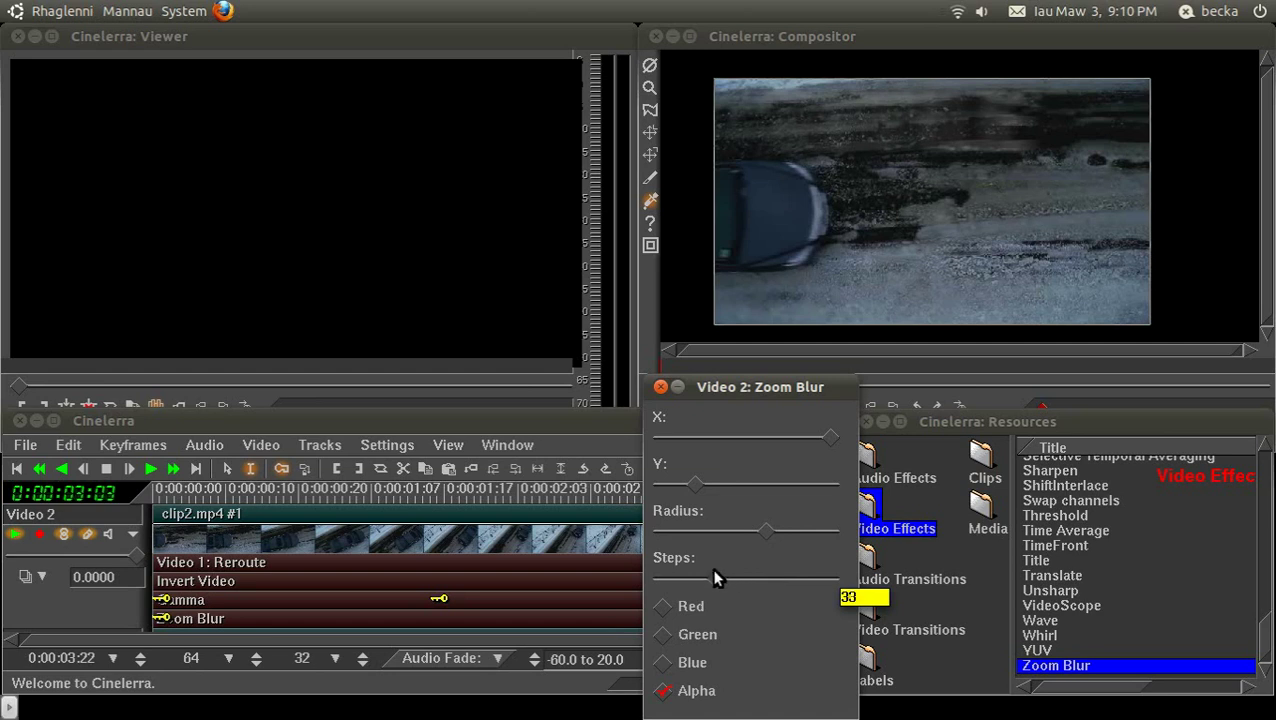
drag(650, 568, 915, 563)
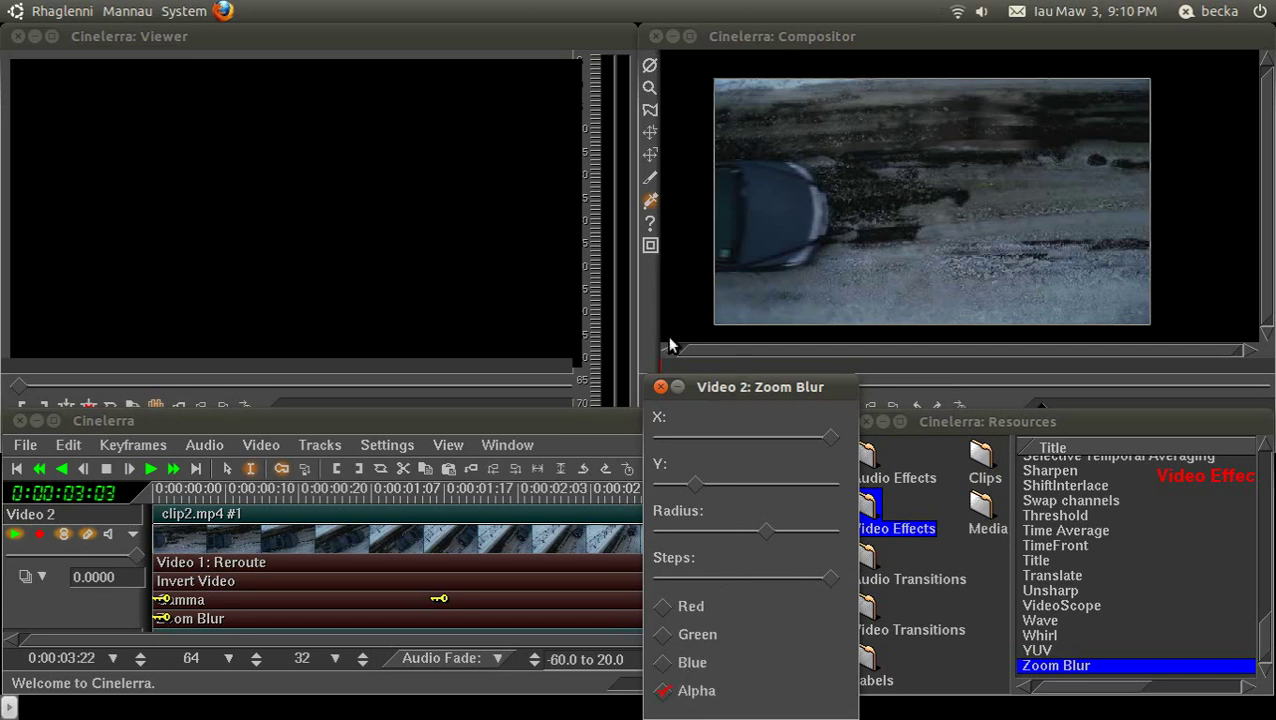
- At a later frame, set the Zoom Blur X to its minimum
click(660, 387)
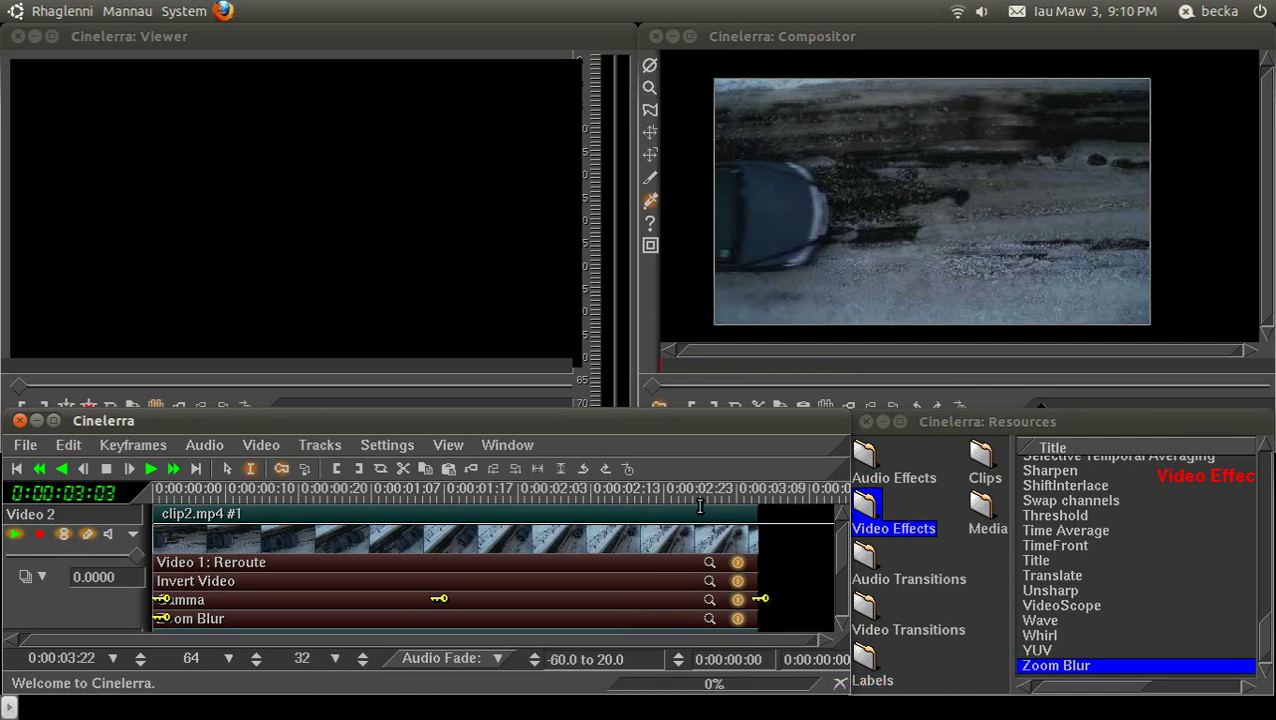
click(751, 494)
click(709, 618)
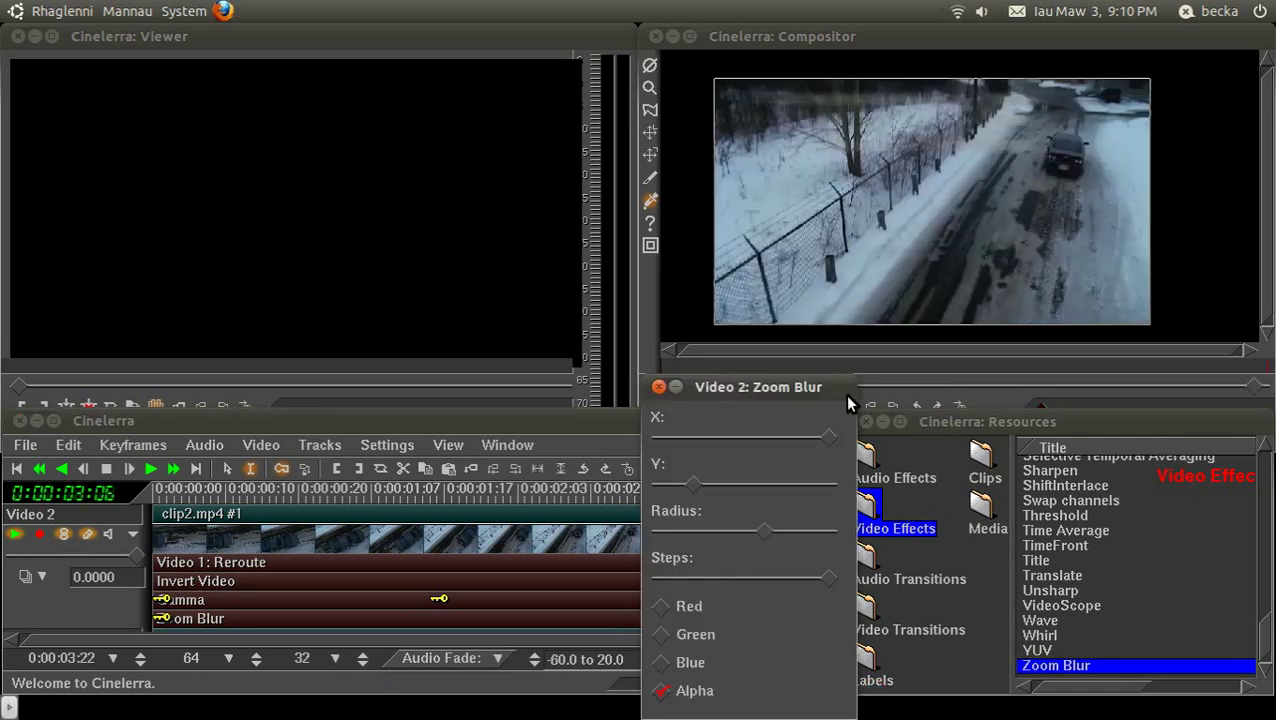
scroll(838, 440, down, 10)
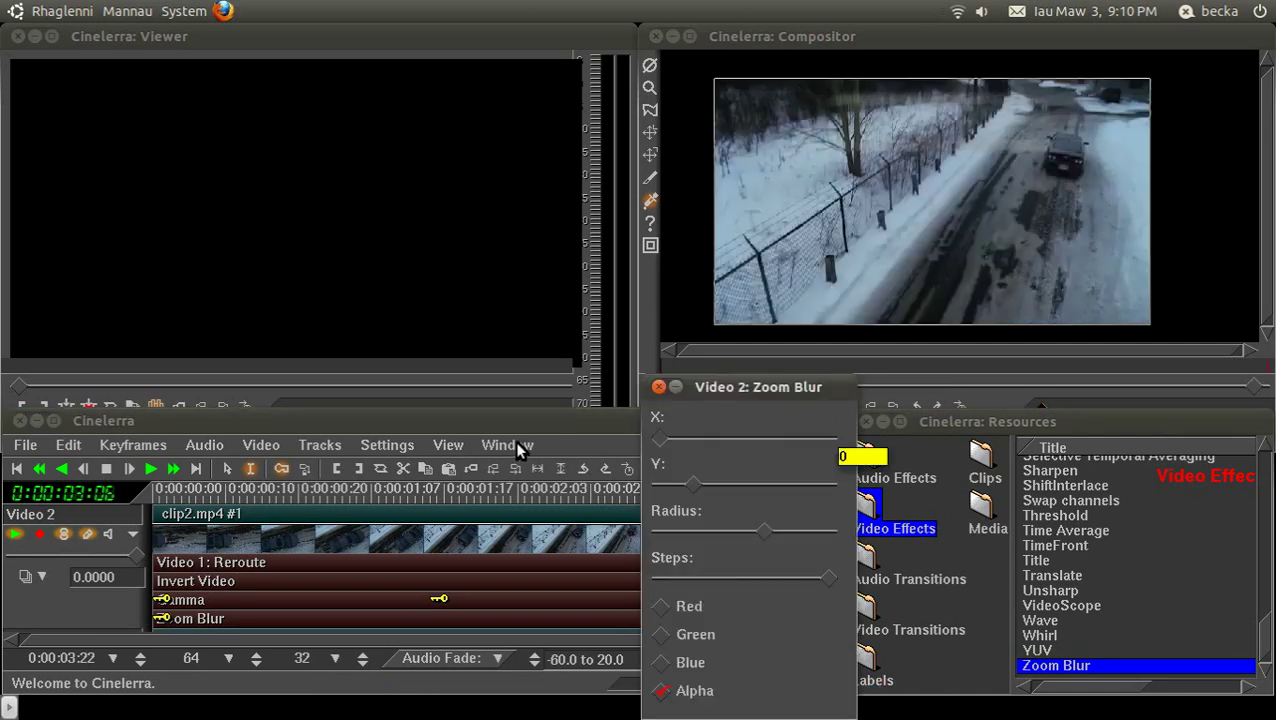
click(658, 387)
- Rewind and play back the sequence to review the animated effects, then stop
click(155, 491)
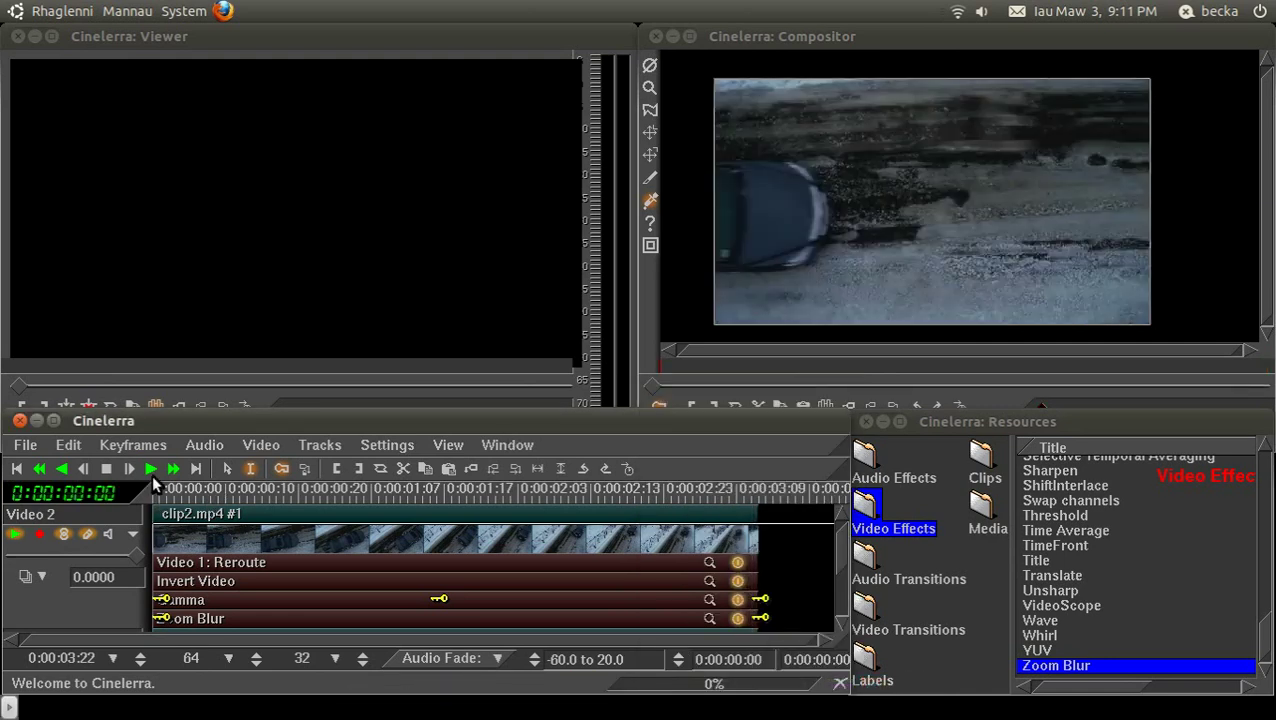
click(152, 470)
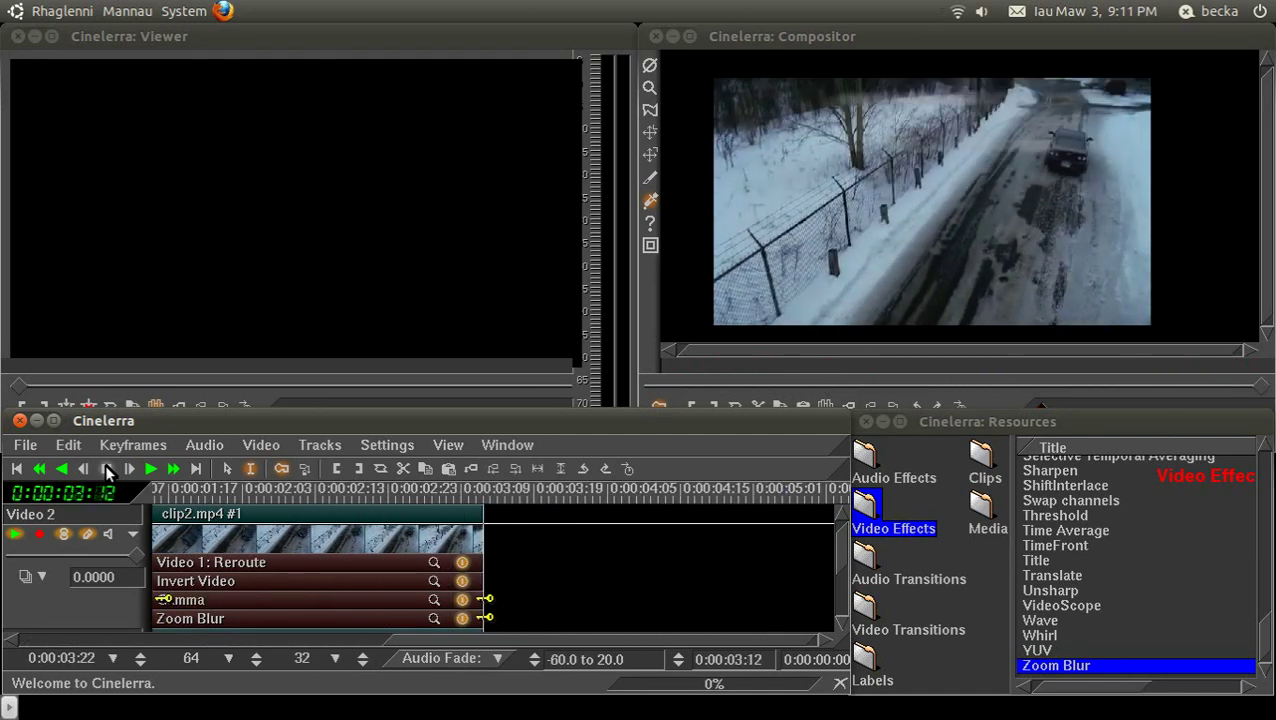
drag(422, 634, 107, 634)
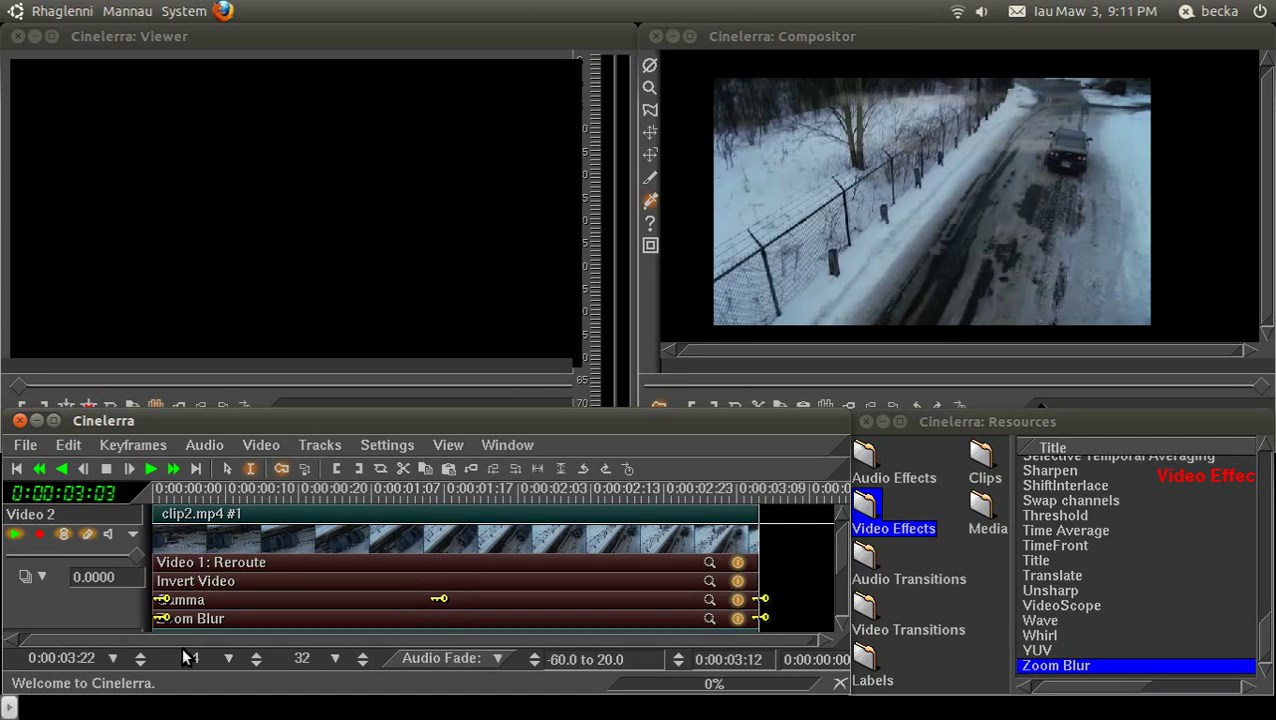
click(171, 492)
click(158, 513)
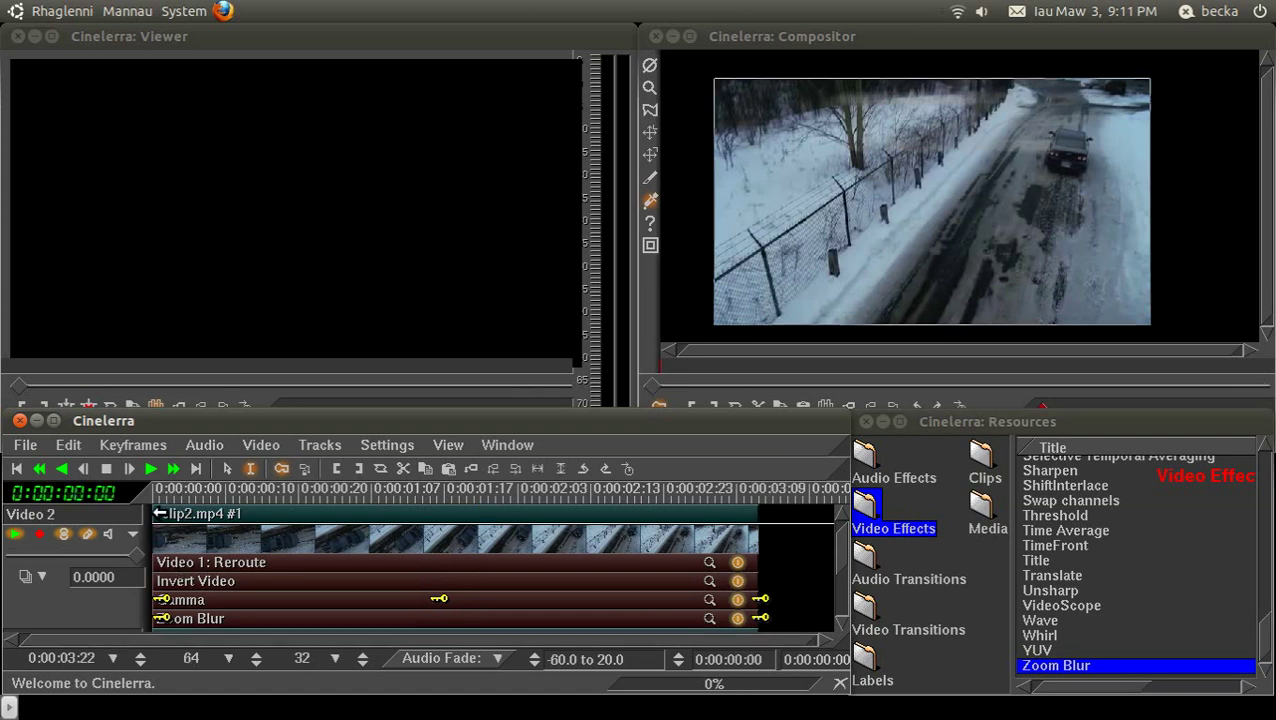
click(148, 467)
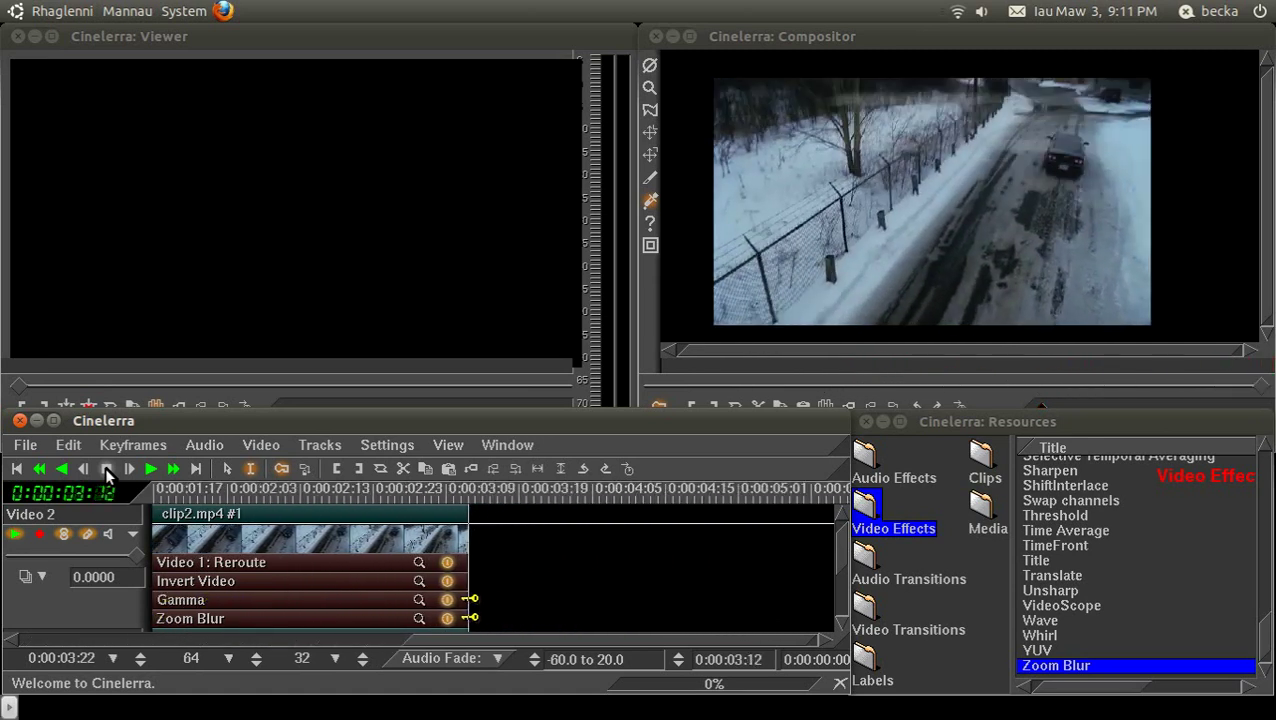
click(106, 469)
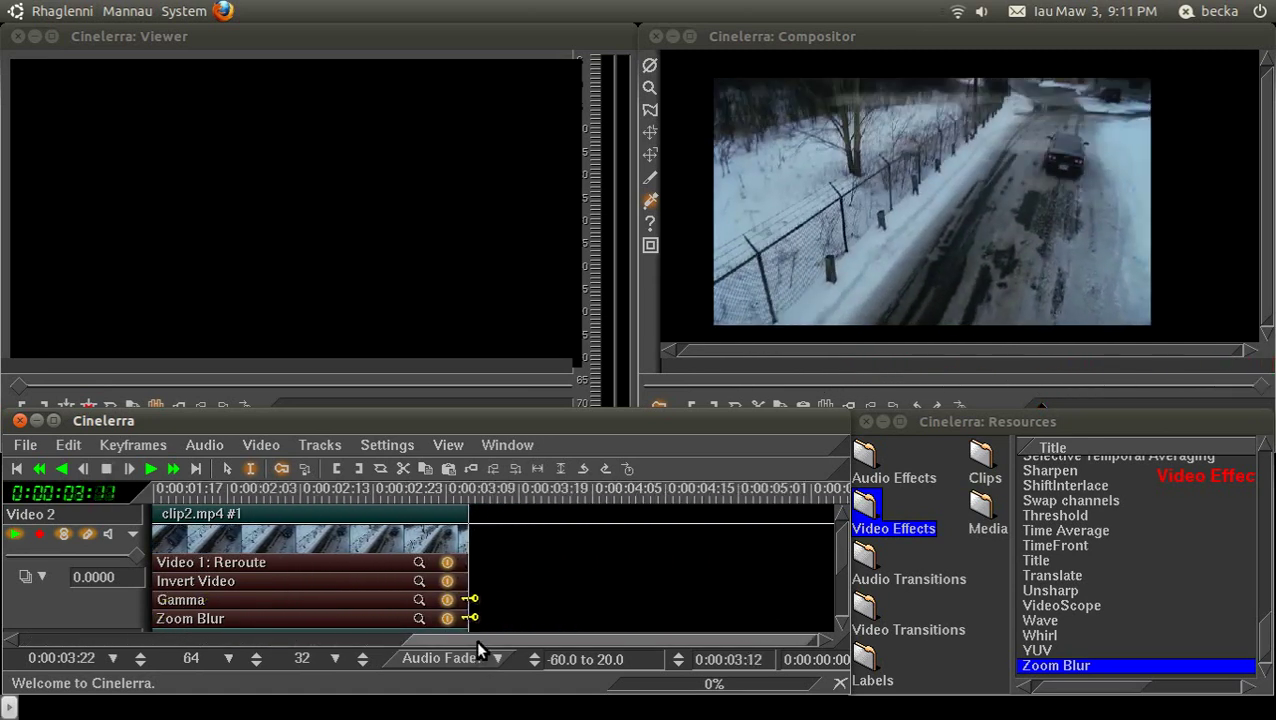
drag(478, 640, 145, 643)
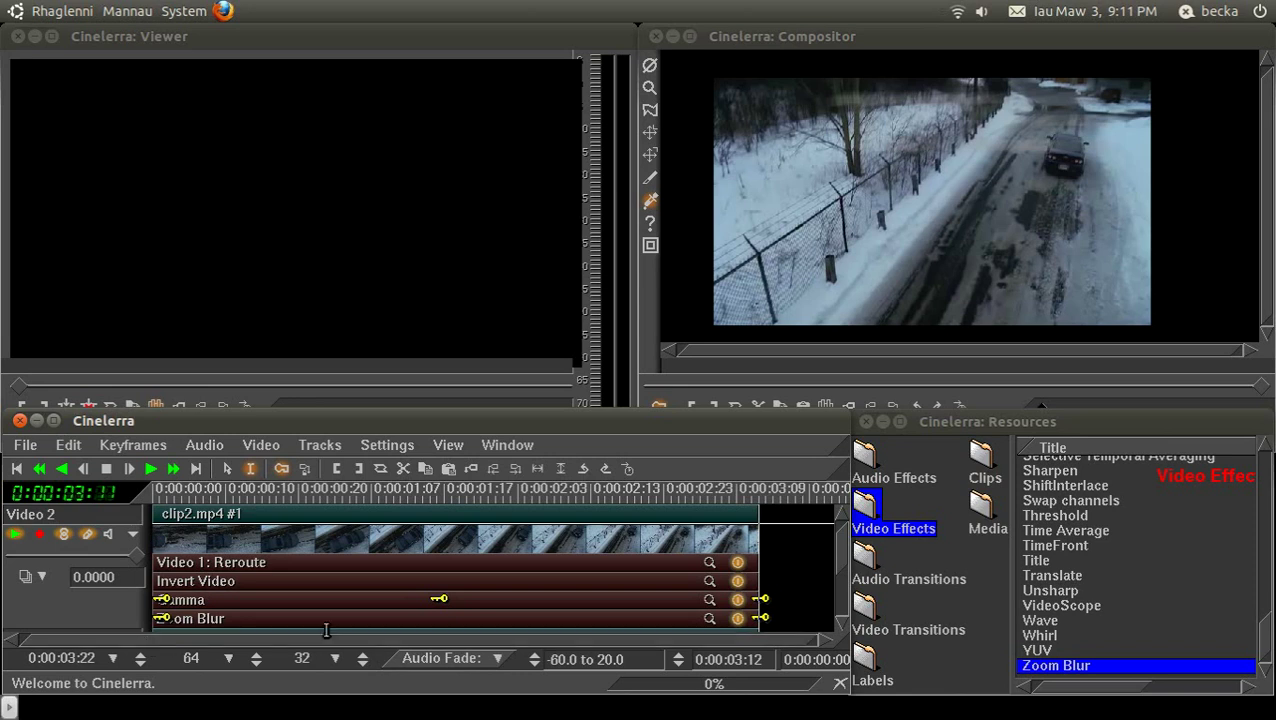
click(201, 517)
- Detach the Gamma and Zoom Blur effects from Video 2
right_click(290, 599)
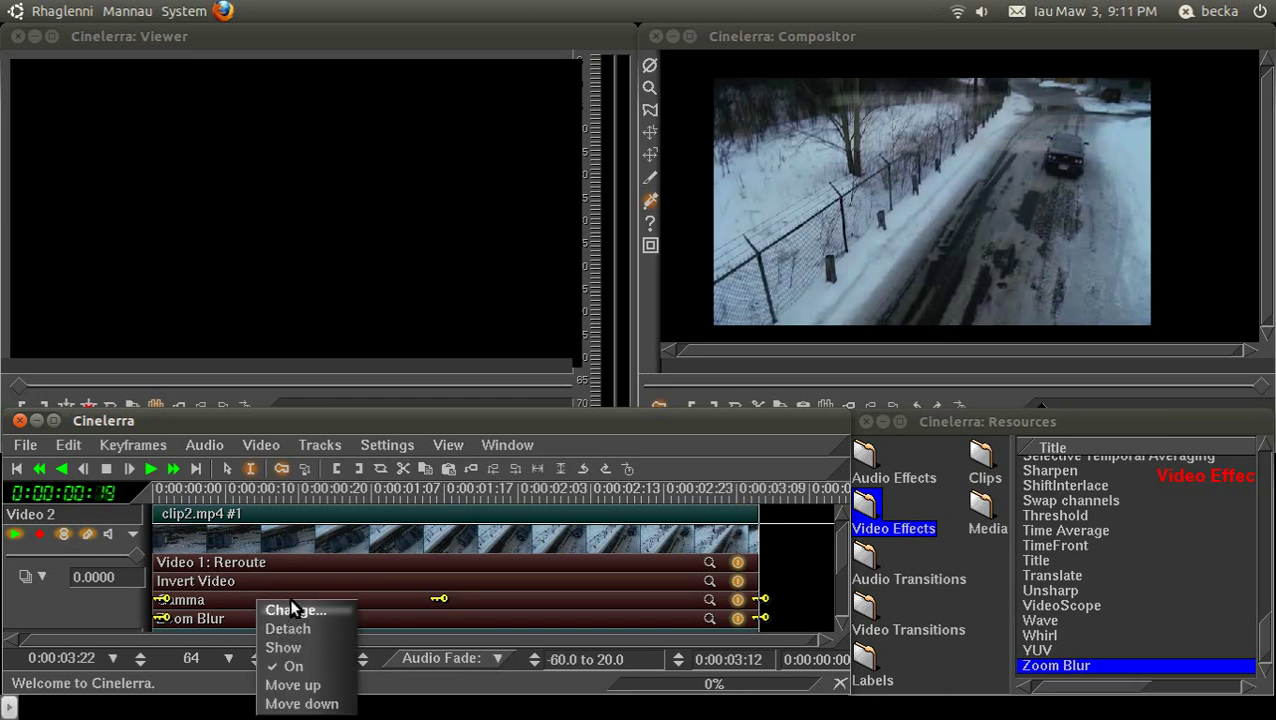
click(297, 621)
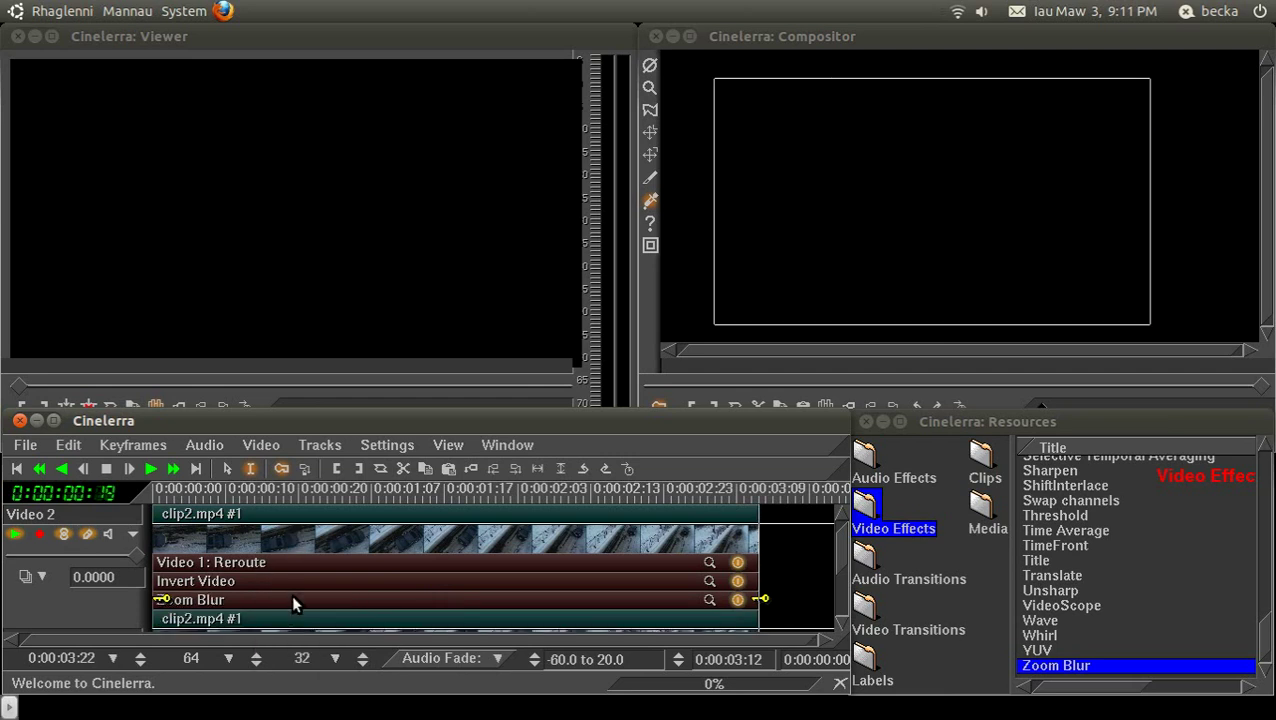
right_click(291, 600)
click(304, 626)
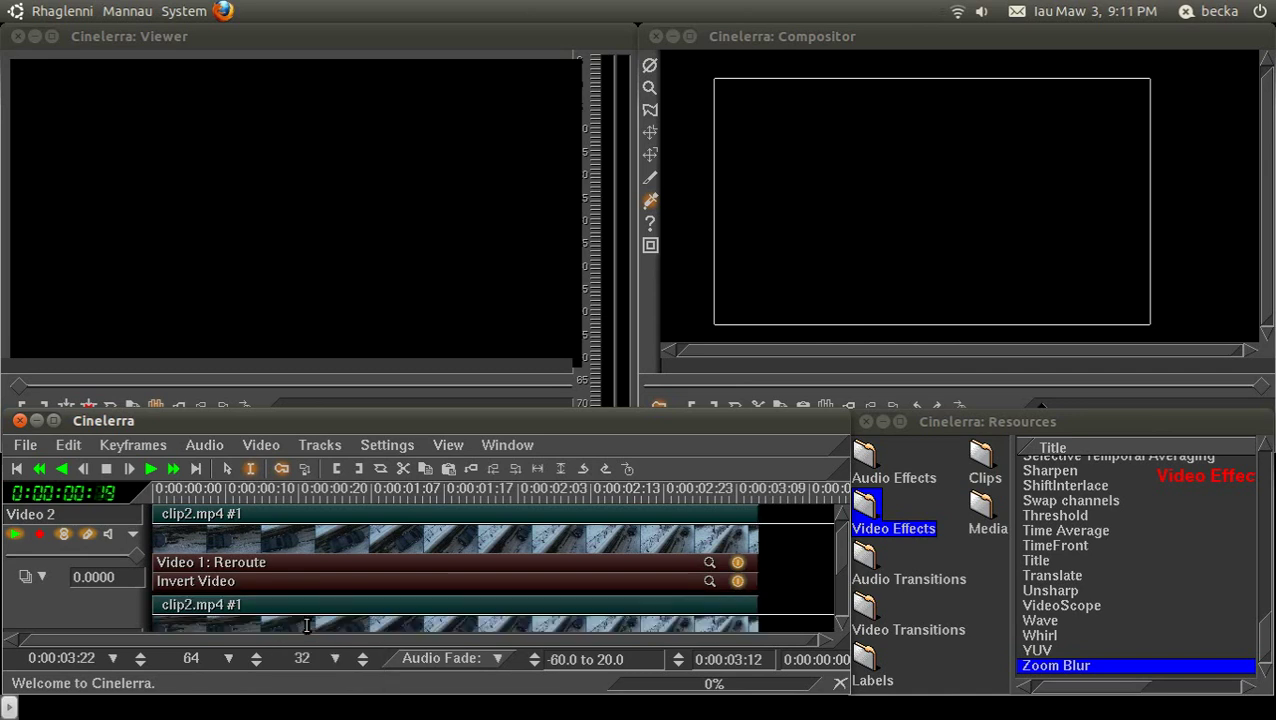
- Near the clip start, toggle Video 2's Invert Video effect off and back on to compare
click(131, 534)
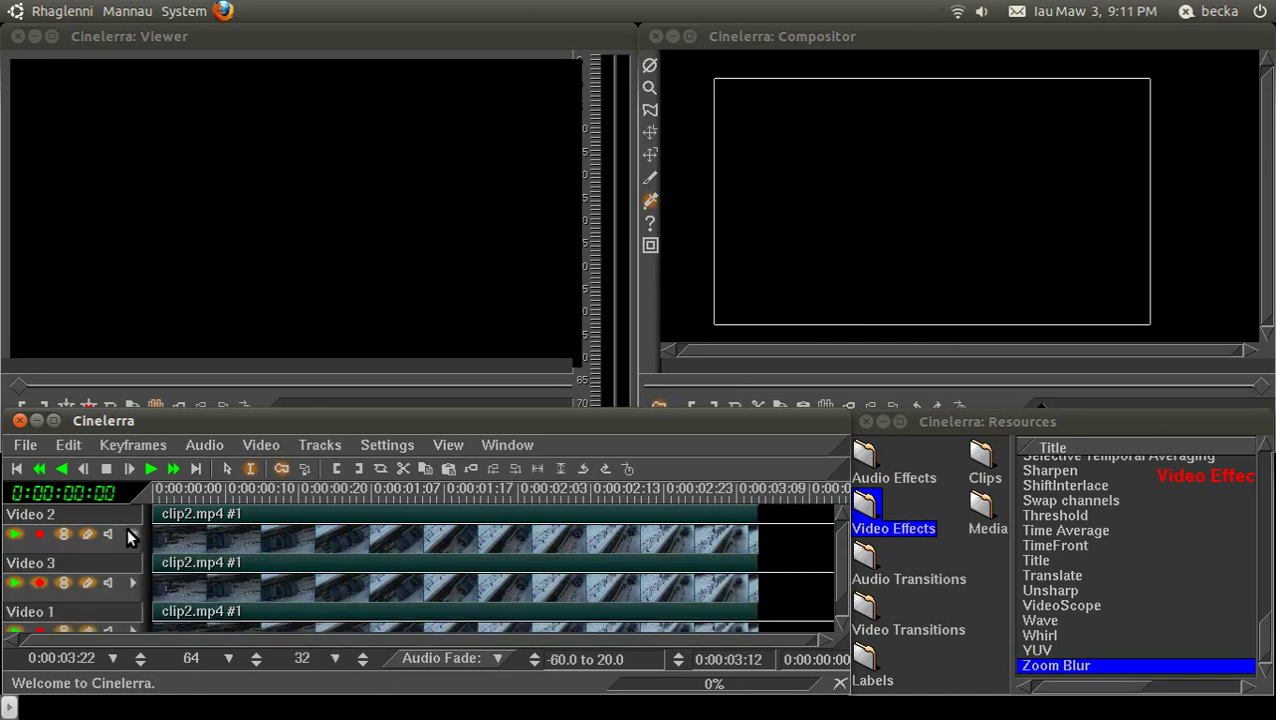
drag(206, 492, 181, 492)
click(133, 534)
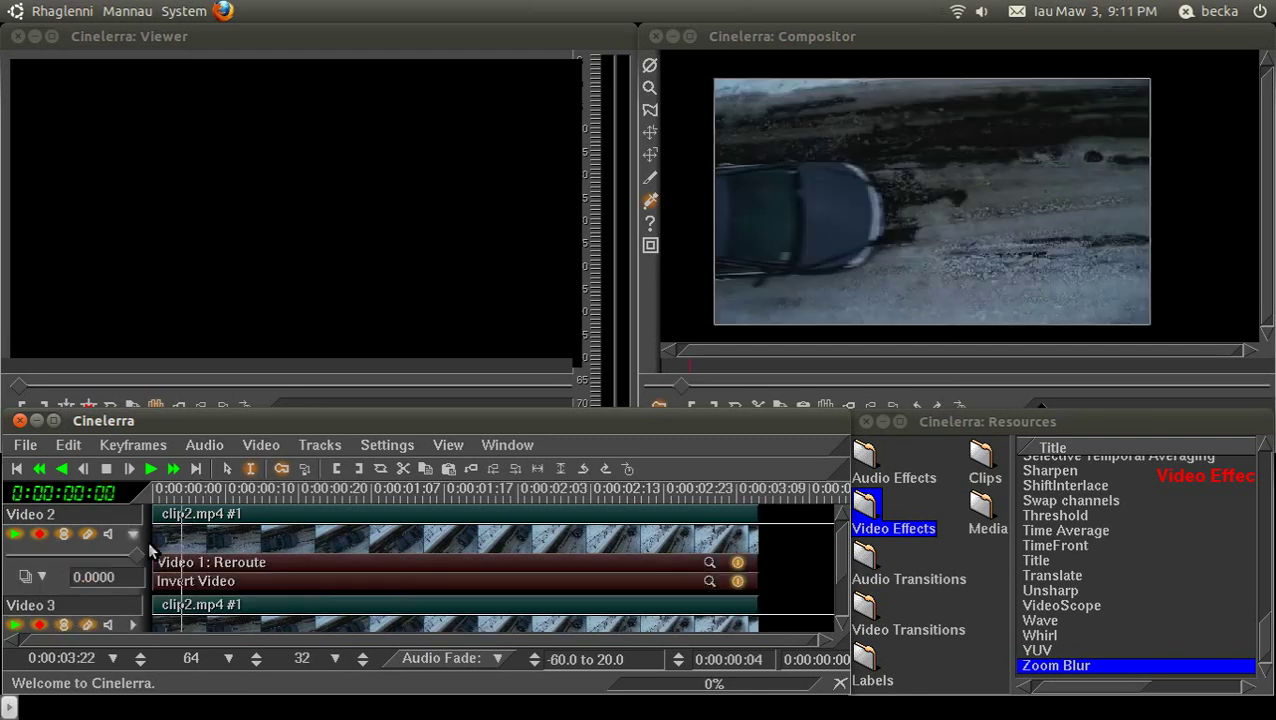
click(737, 581)
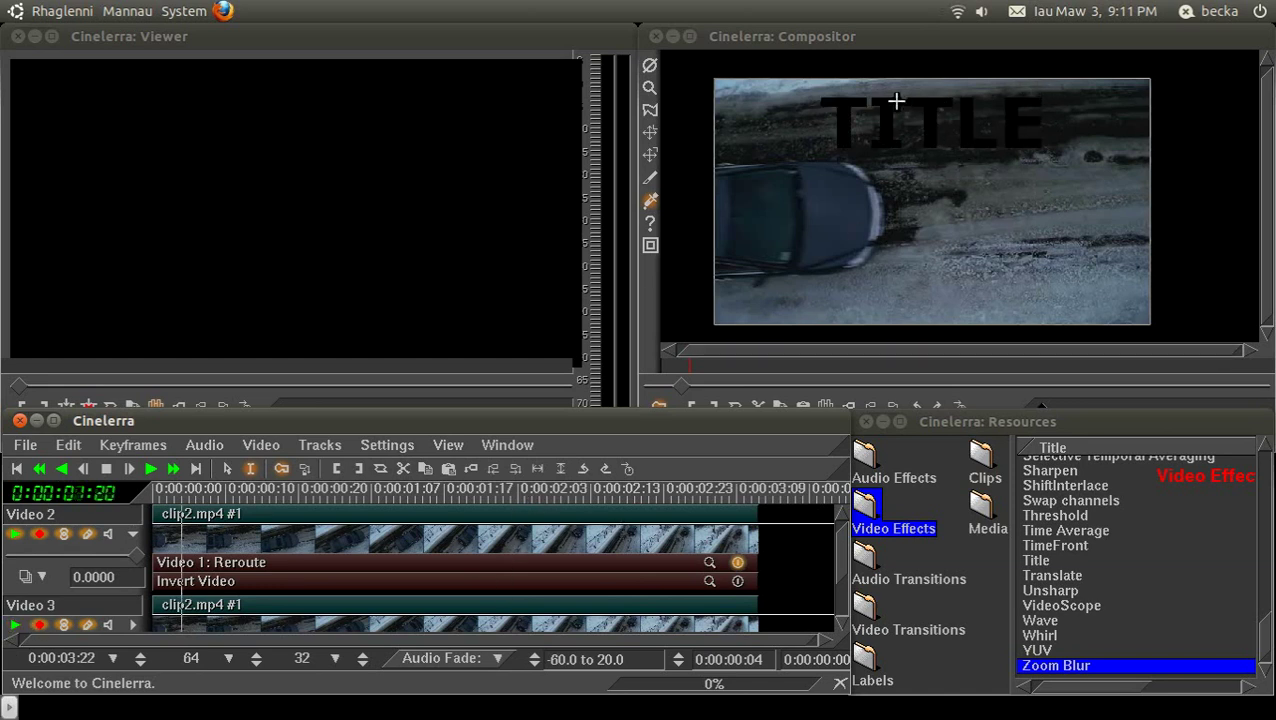
click(740, 583)
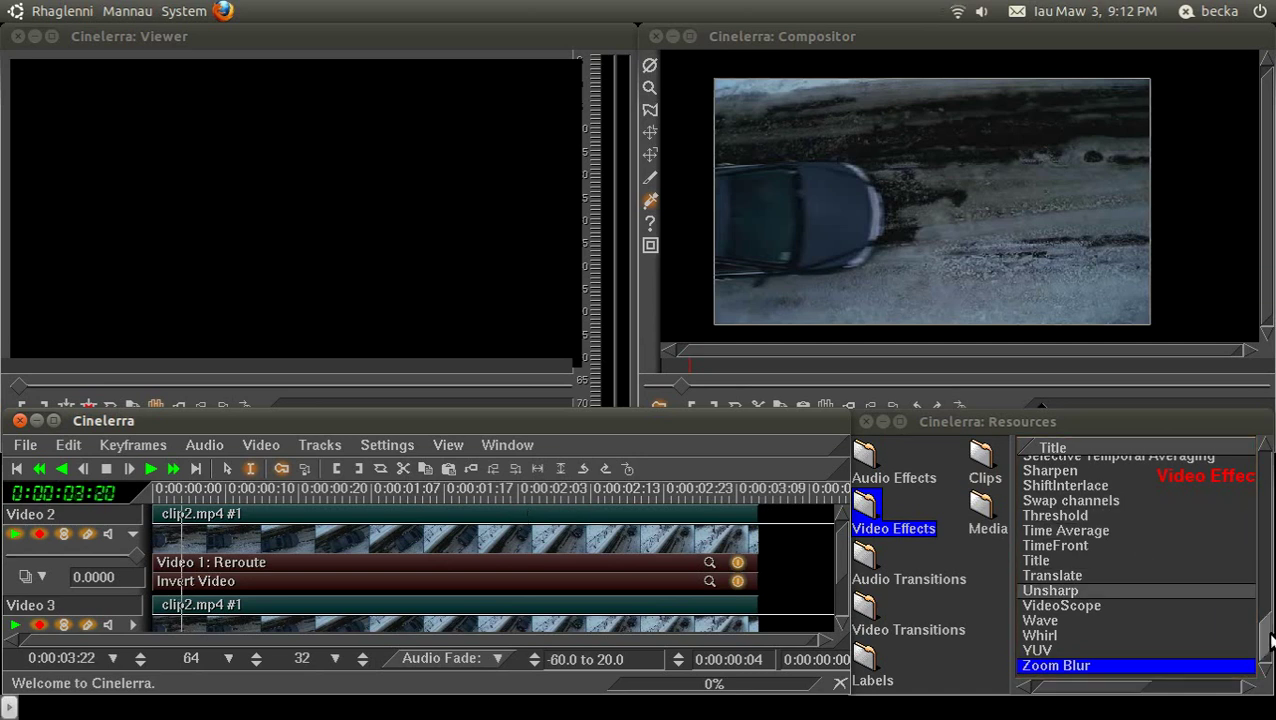
- Add Gamma and Whirl effects from Resources to Video 2
scroll(1060, 590, up, 5)
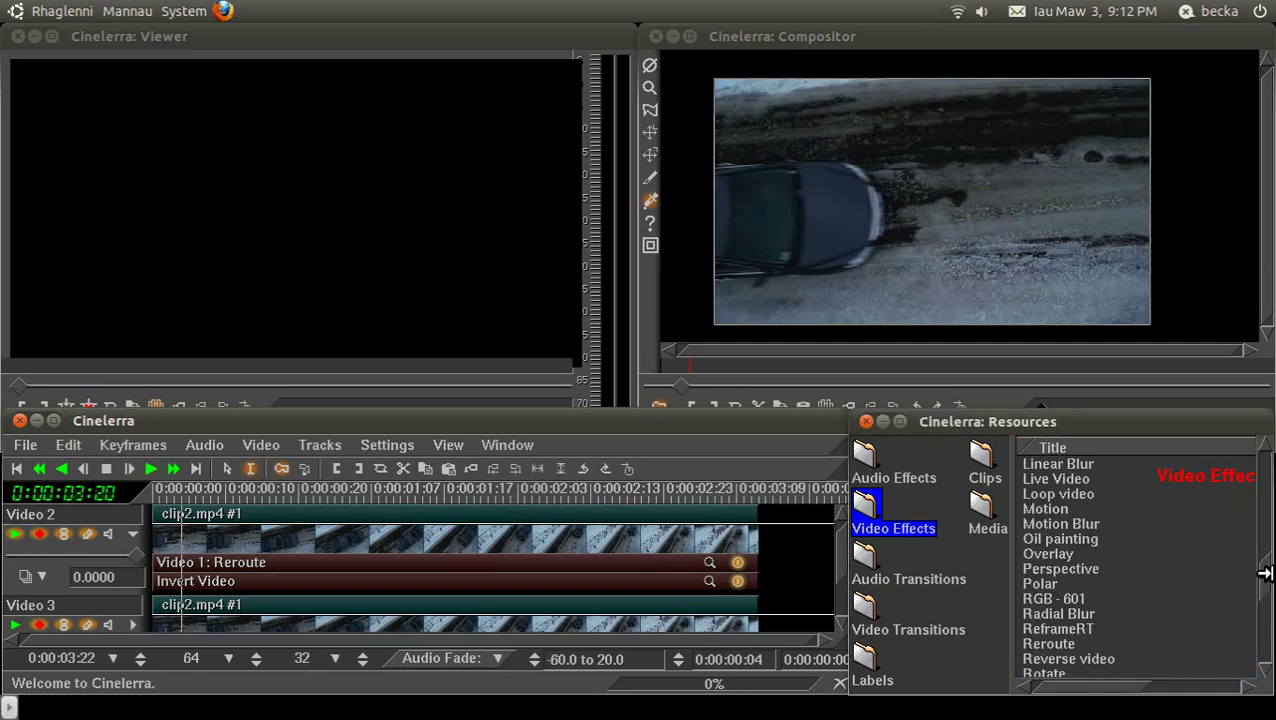
scroll(1268, 575, up, 1)
drag(1268, 575, 1266, 531)
drag(1100, 532, 611, 537)
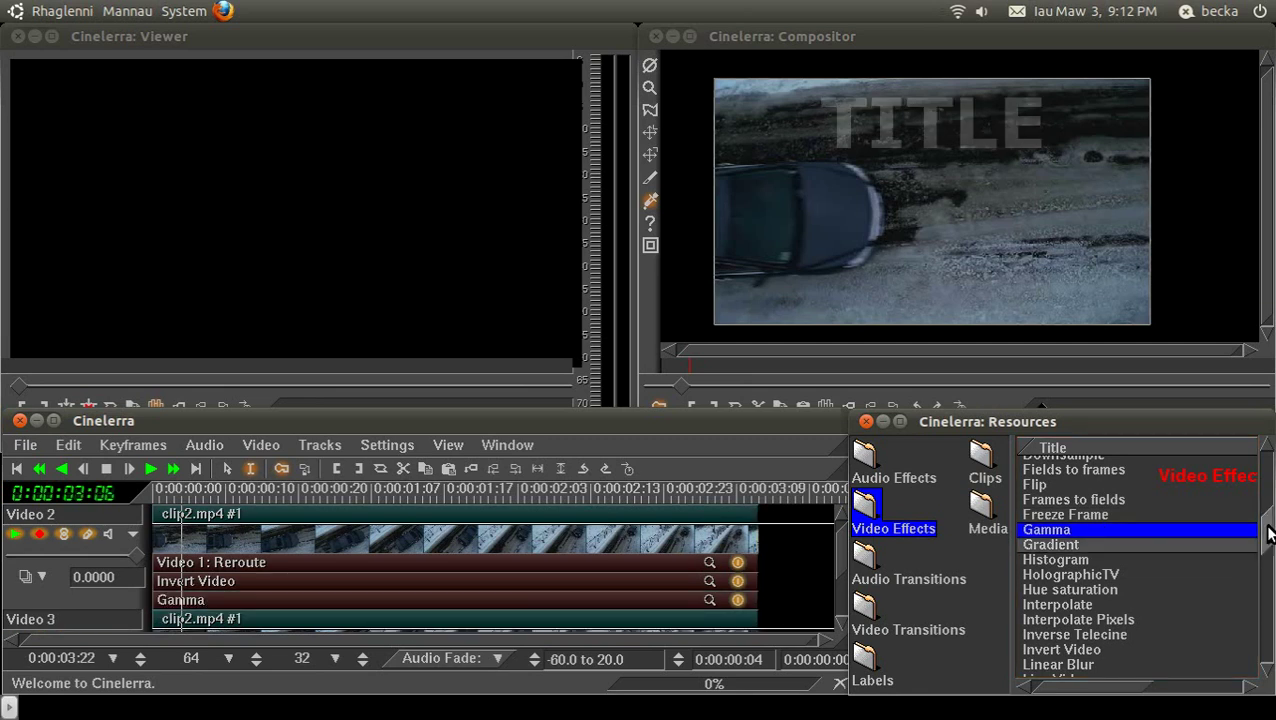
drag(1272, 540, 550, 528)
click(1133, 636)
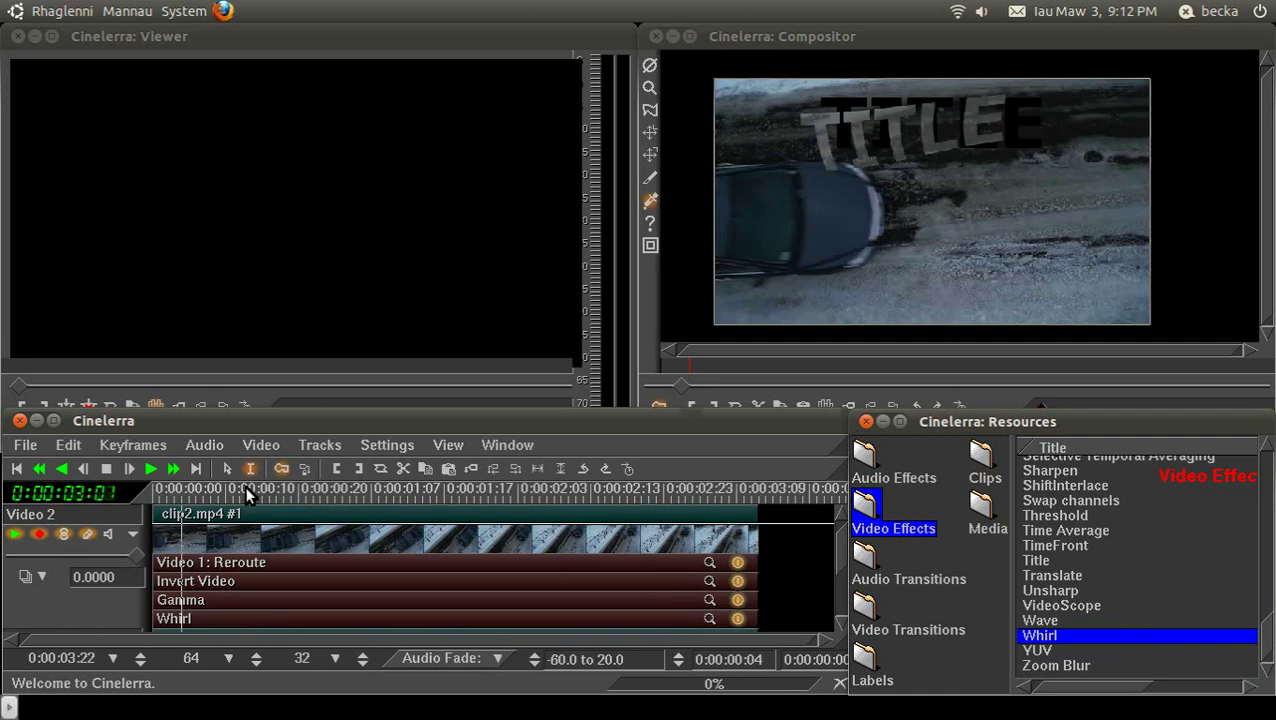
- Set the Whirl pinch to 52 and reduce its radius
click(133, 535)
click(387, 488)
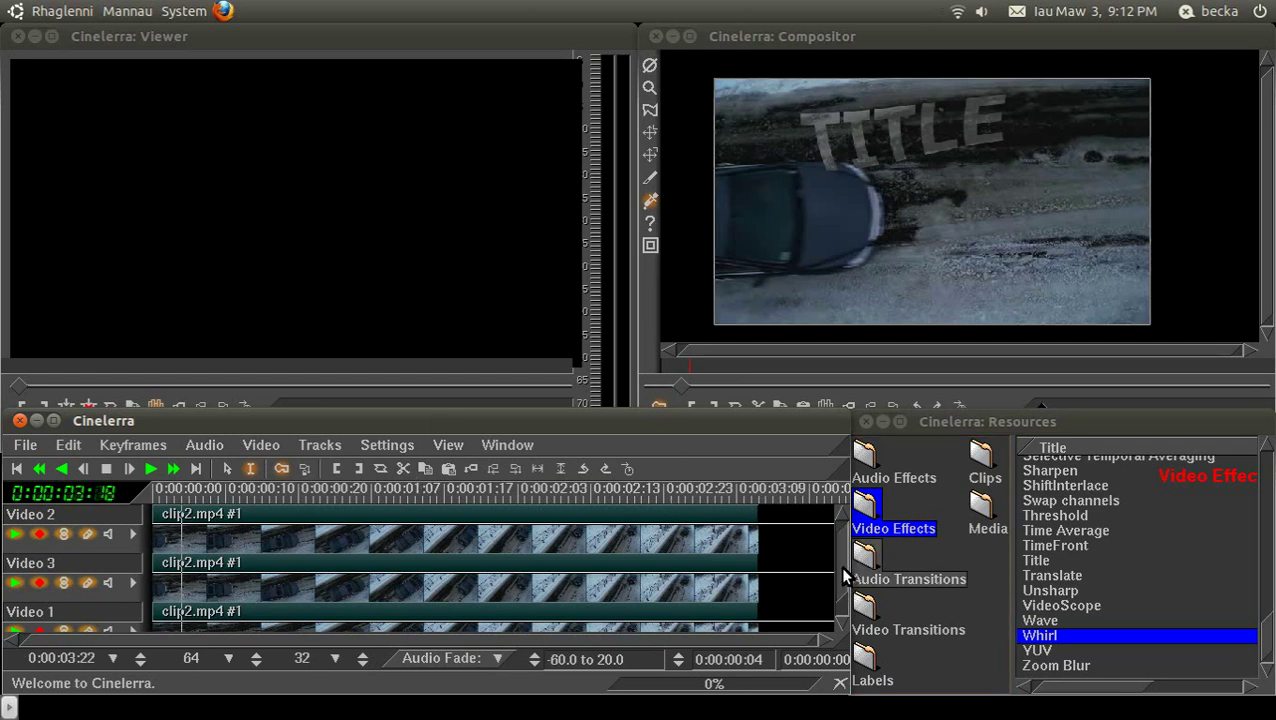
click(133, 535)
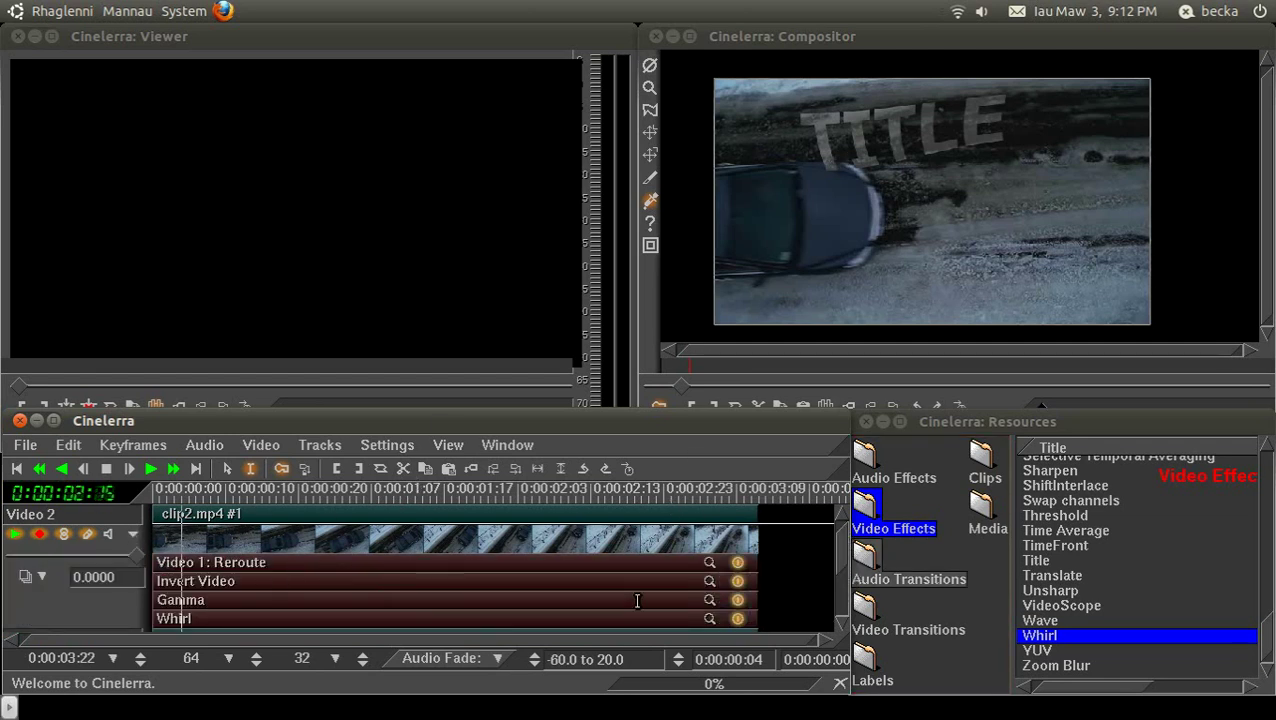
click(708, 620)
mouse_move(712, 620)
mouse_down()
mouse_move(735, 621)
mouse_move(659, 618)
mouse_move(690, 624)
mouse_up()
drag(826, 578, 727, 572)
- Detach the Whirl and Gamma effects from Video 2 and collapse the track
click(657, 518)
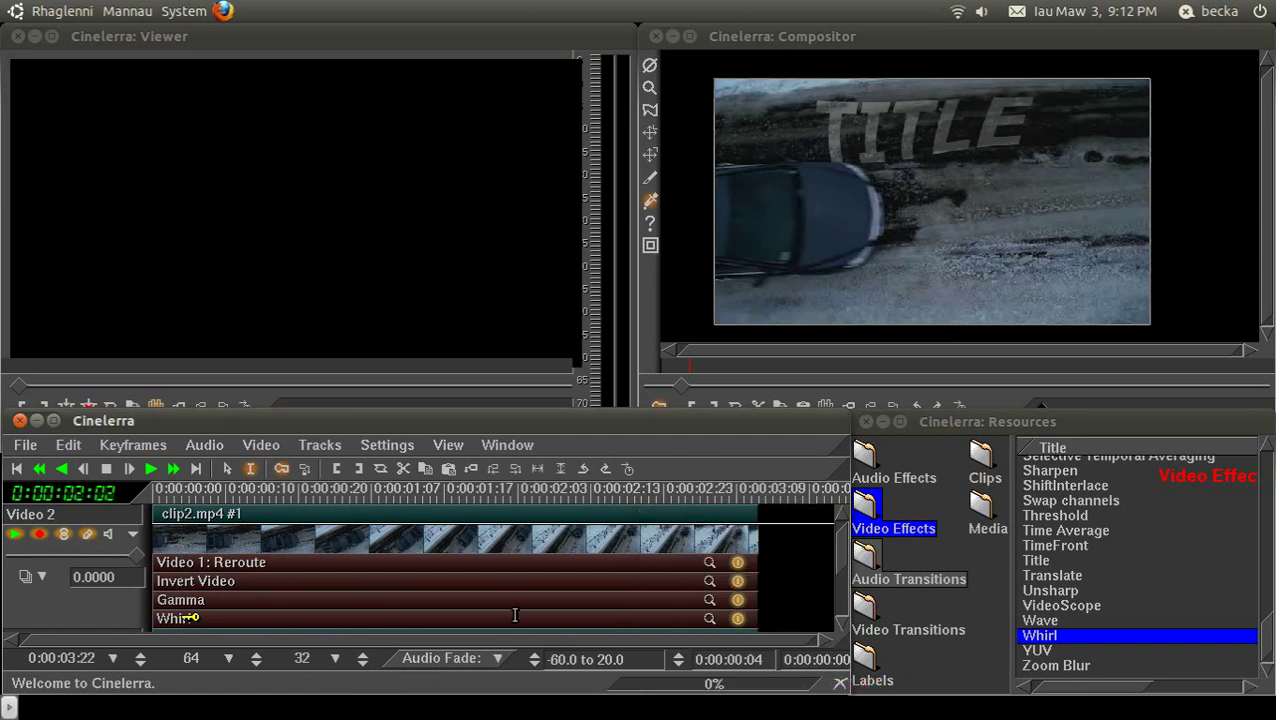
right_click(515, 612)
click(546, 520)
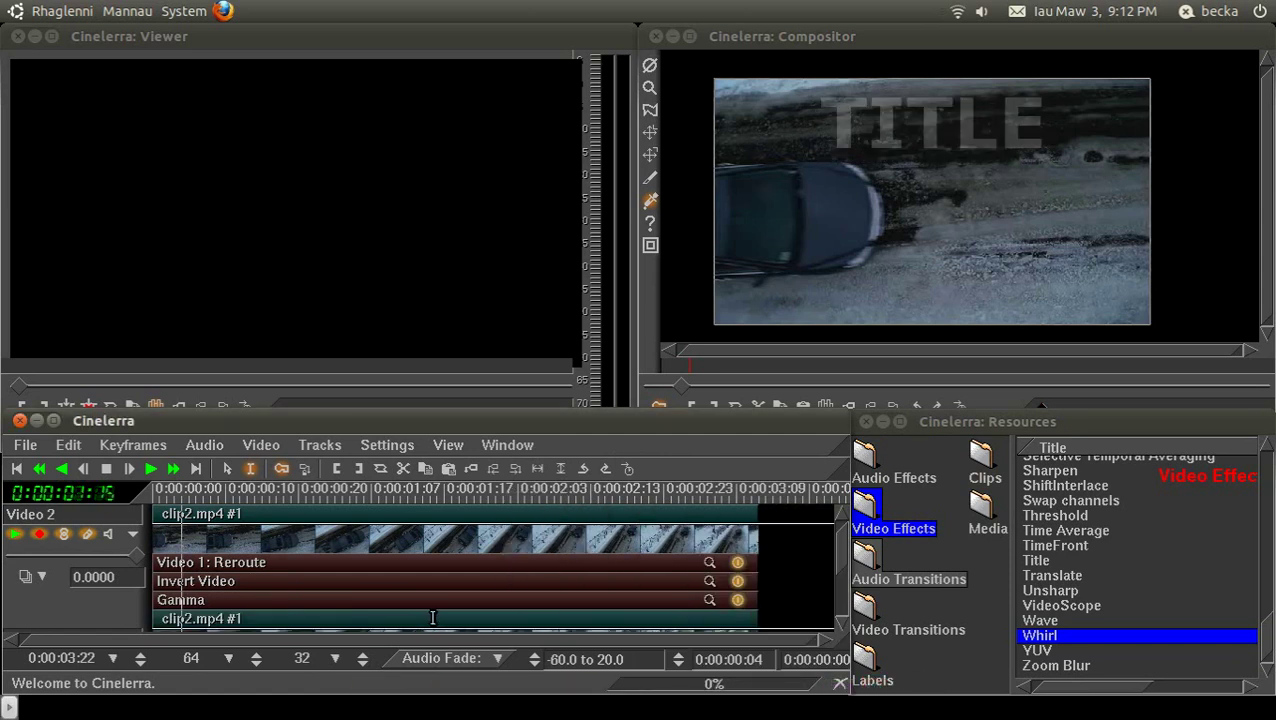
right_click(440, 598)
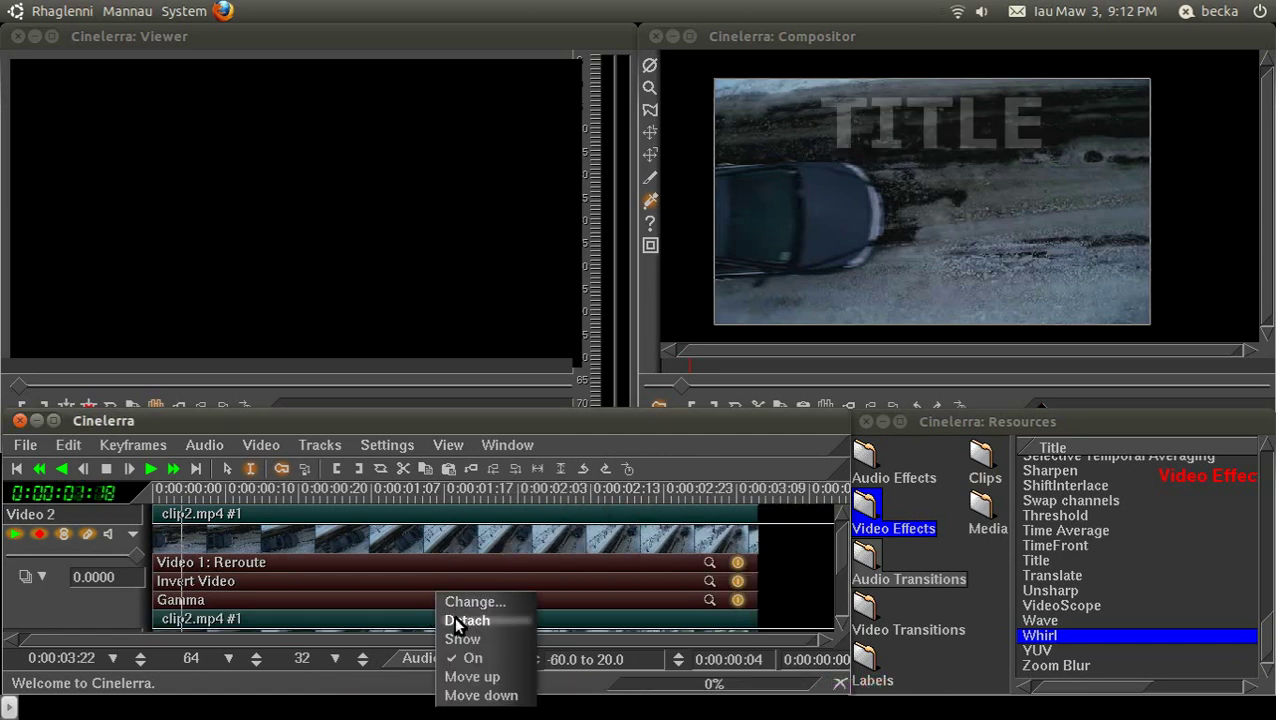
click(466, 620)
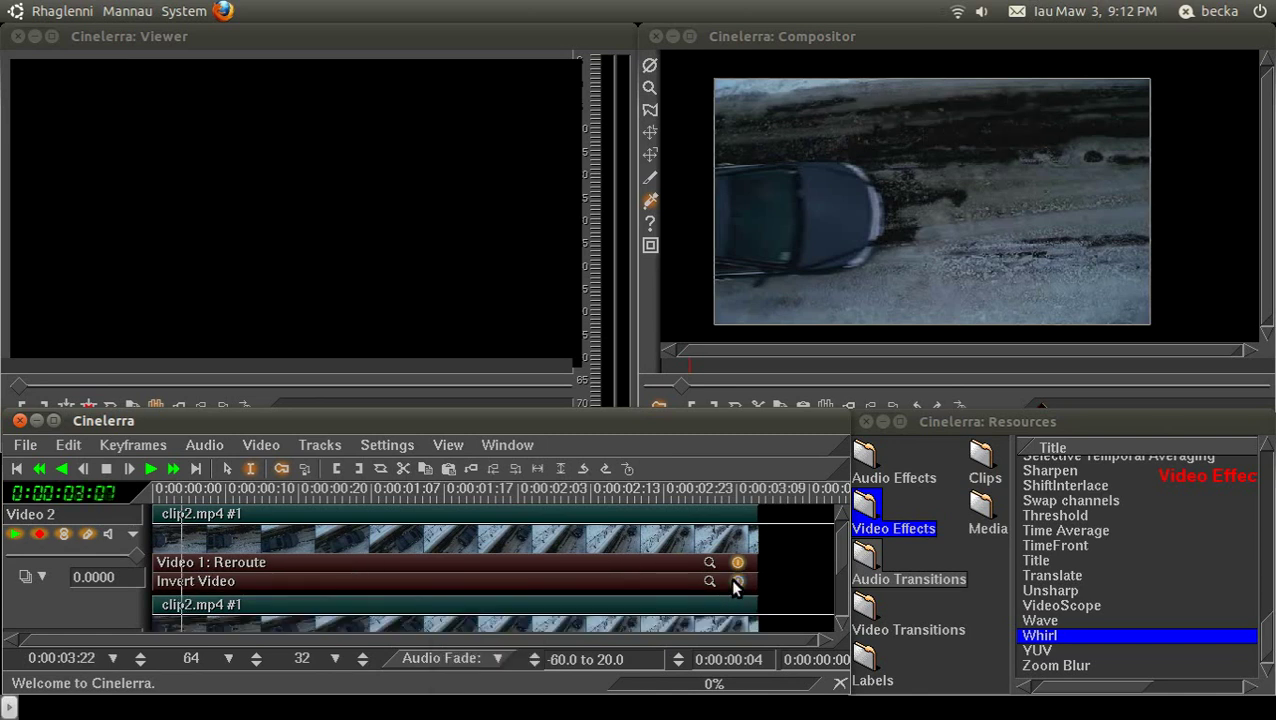
click(133, 532)
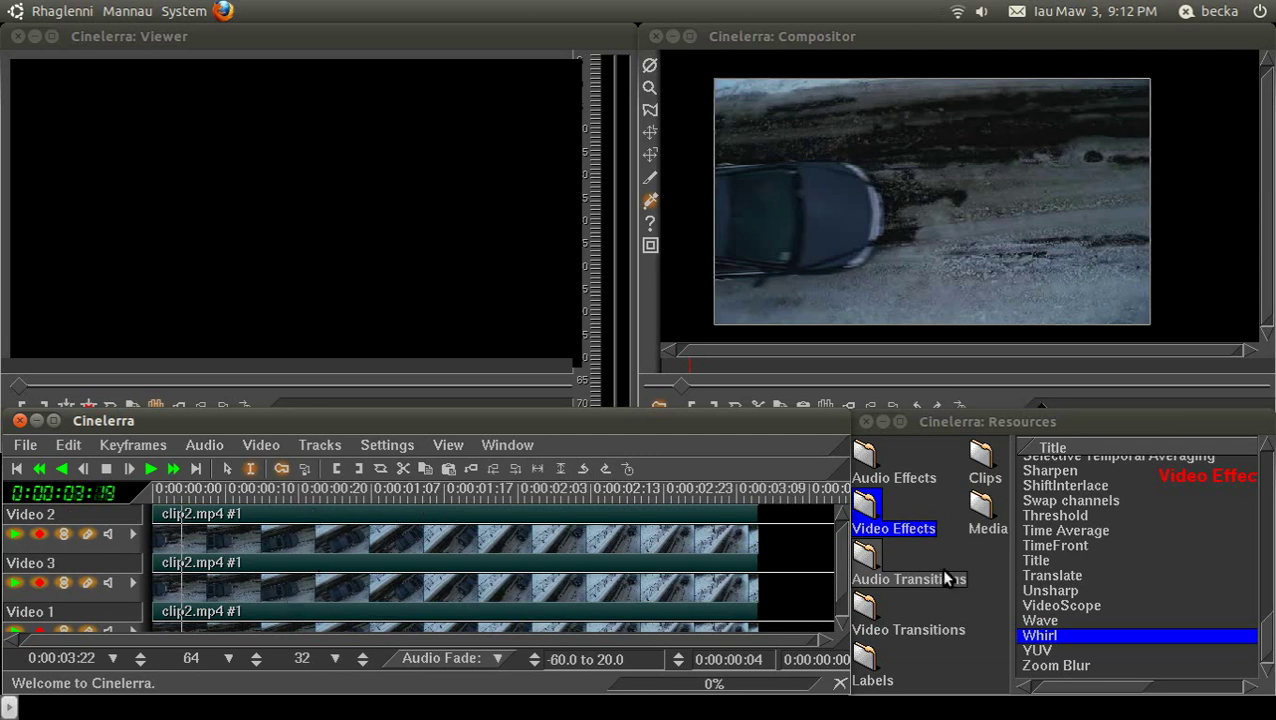
- Add Gamma to Video 2 again, then detach it once more
scroll(1260, 640, up, 10)
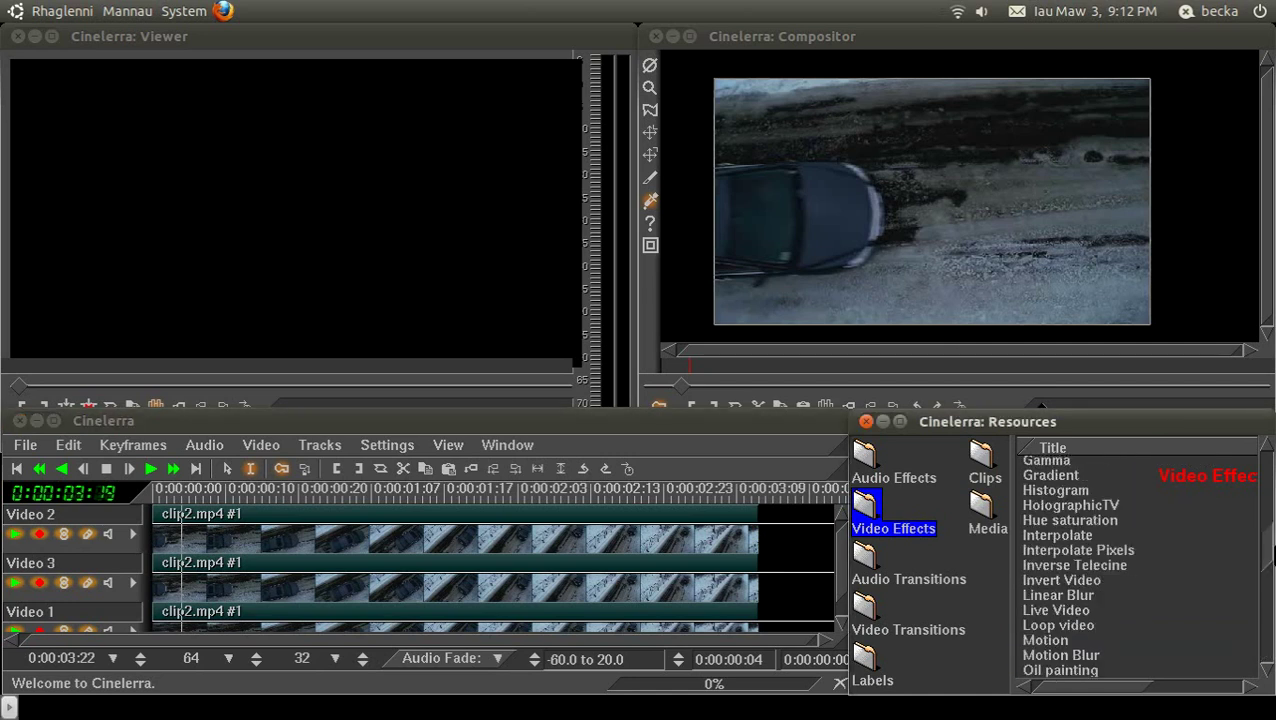
drag(1064, 585, 718, 535)
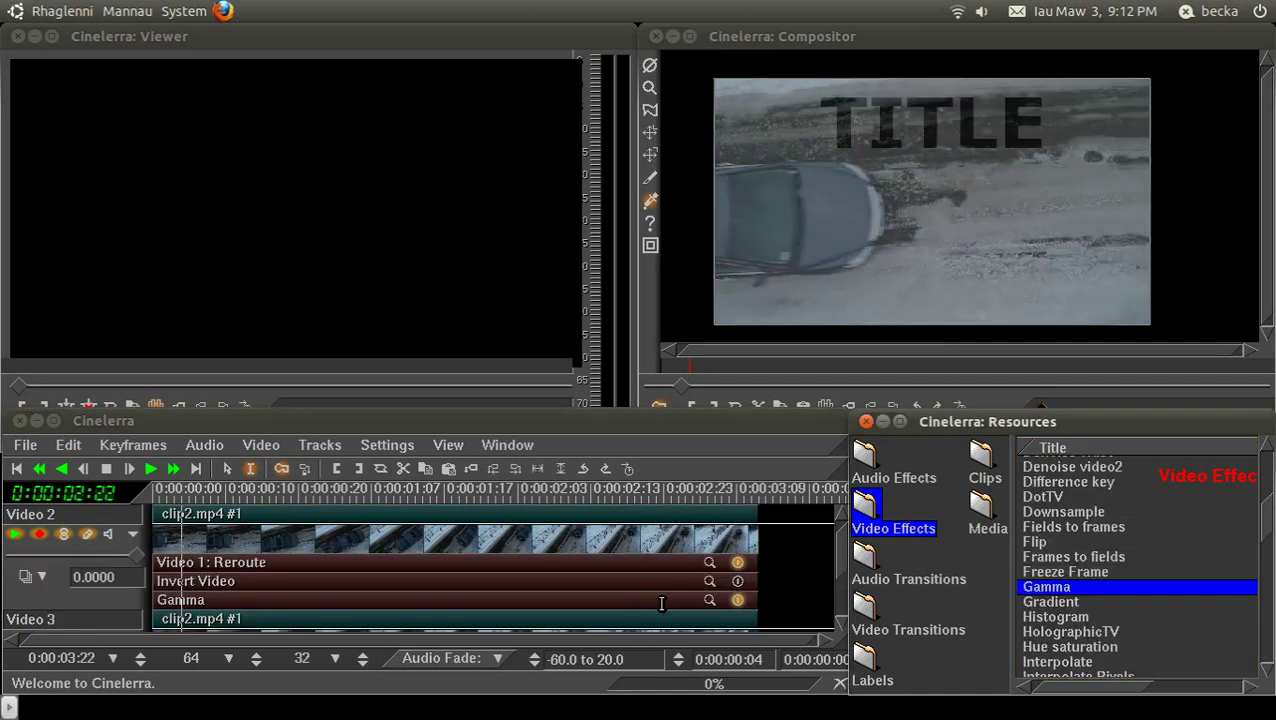
click(660, 610)
right_click(660, 600)
click(668, 632)
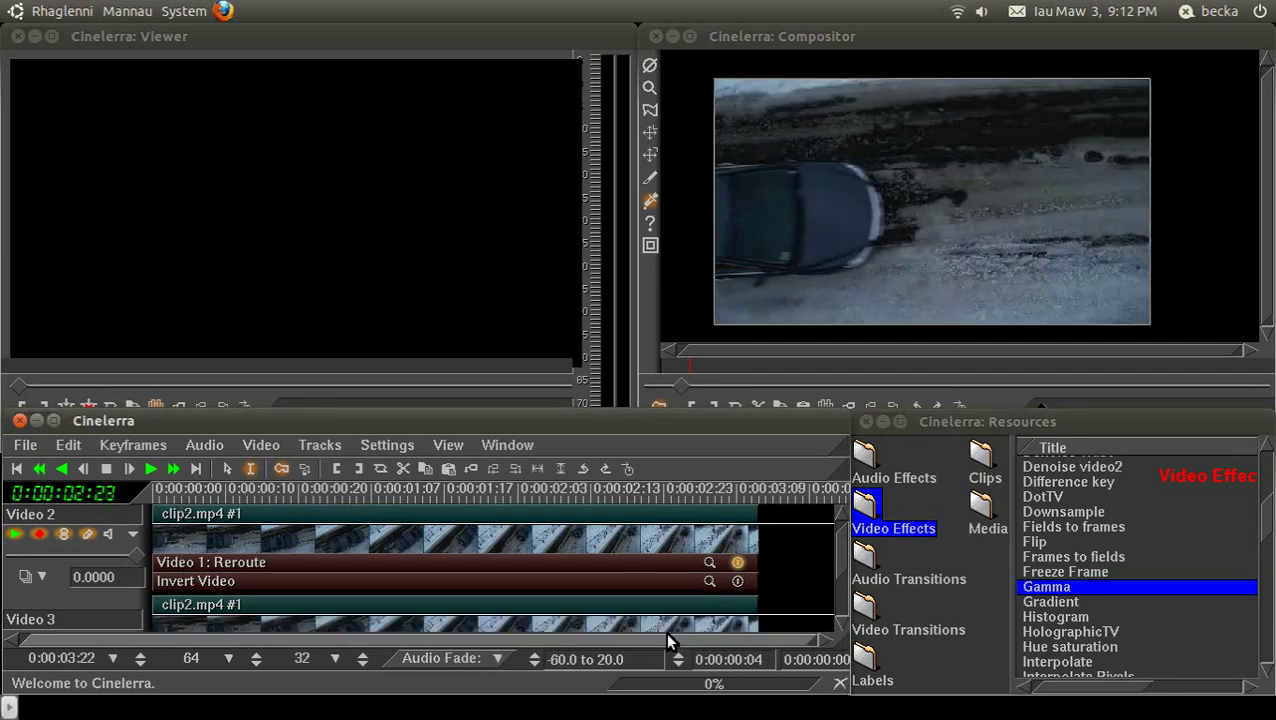
- Add Gamma and then Whirl beneath it on the Video 3 track
drag(1066, 592, 638, 610)
click(133, 534)
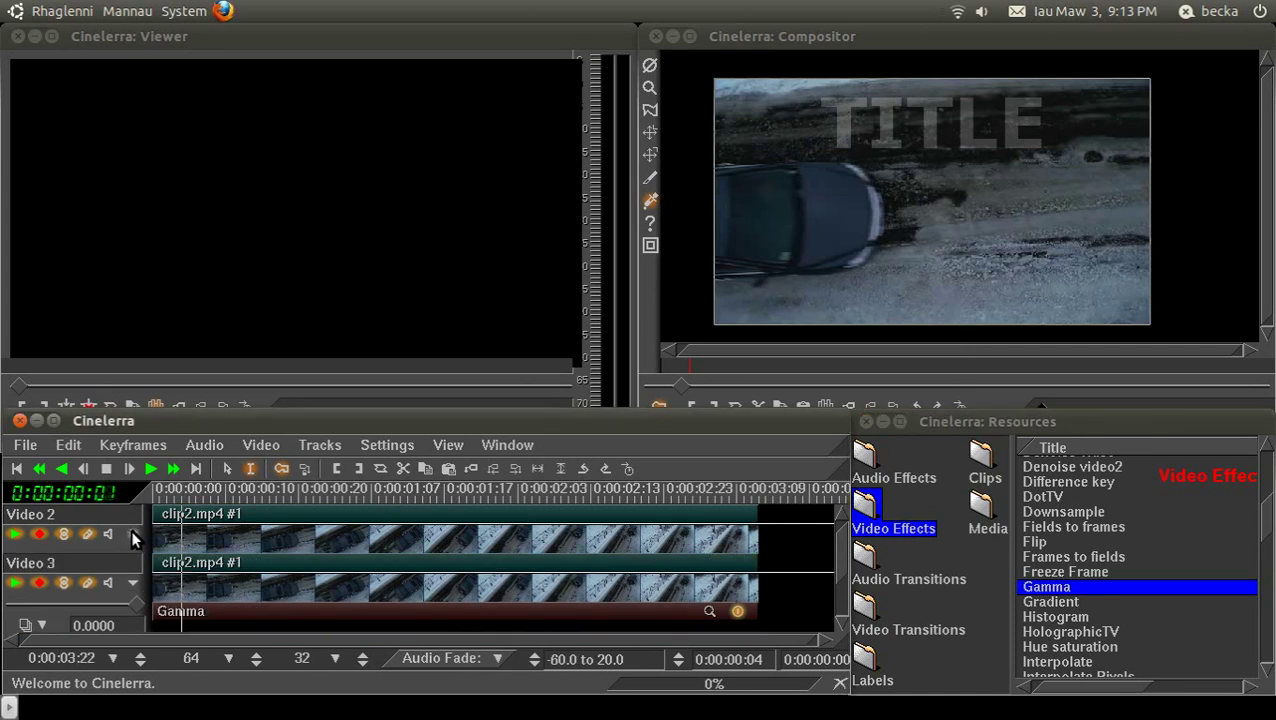
drag(1265, 530, 1270, 643)
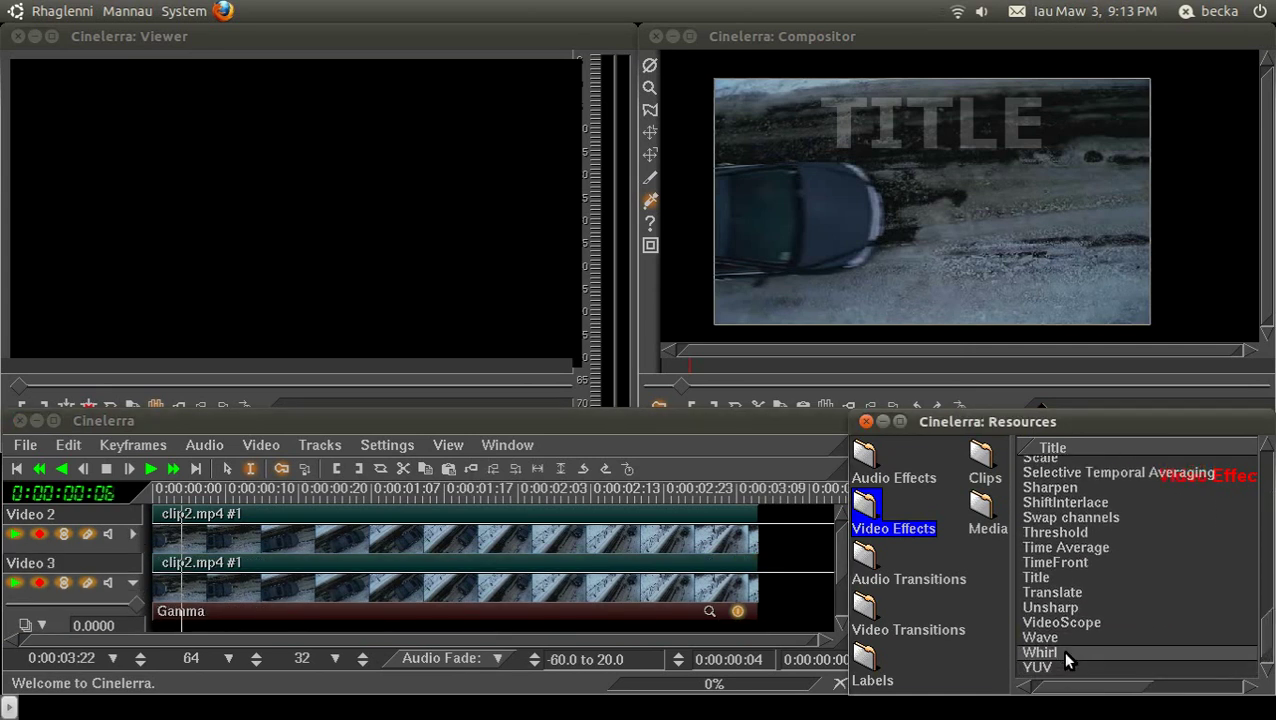
drag(1061, 651, 625, 600)
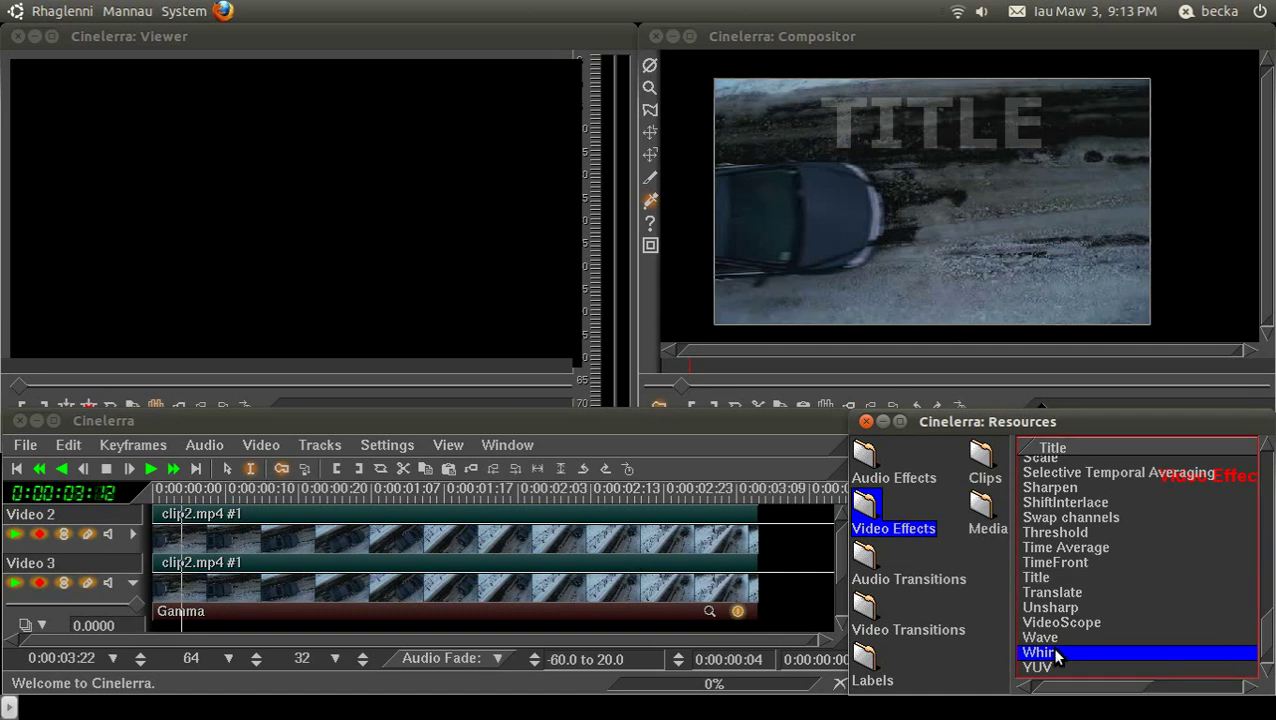
drag(1058, 655, 618, 572)
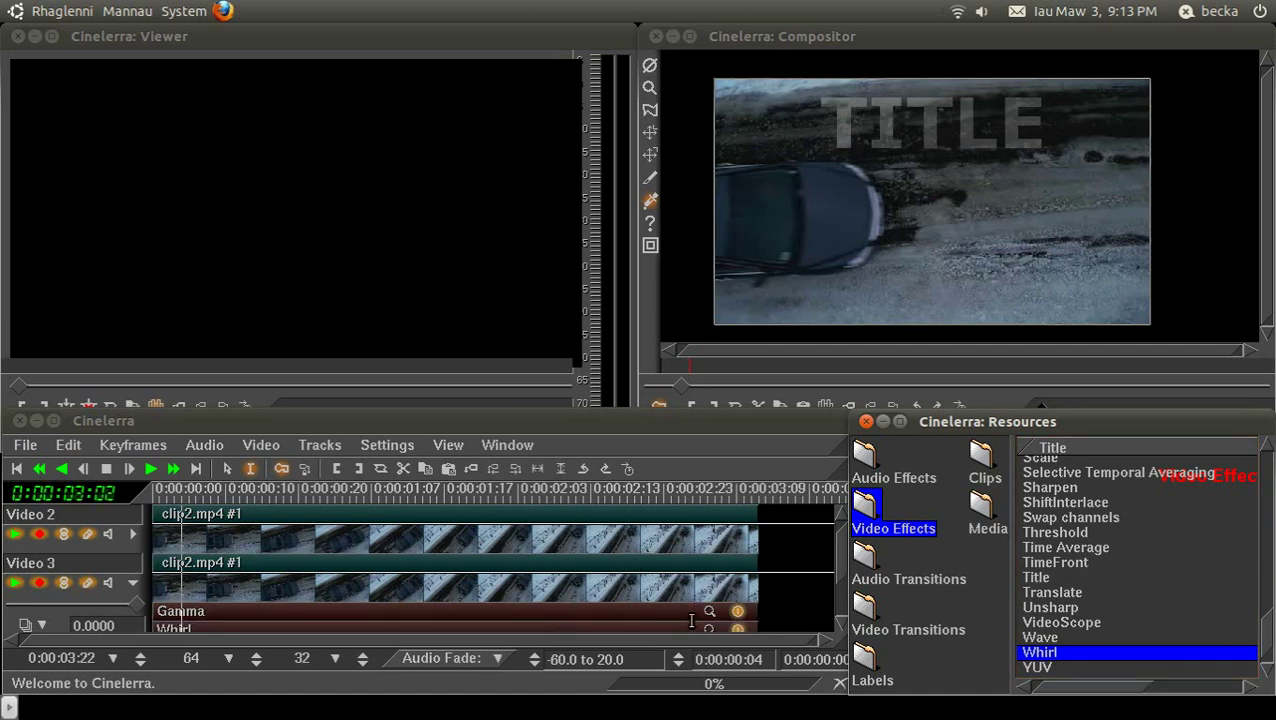
- Set Video 3's Whirl pinch to 54, radius to 52 and angle to 234
click(14, 533)
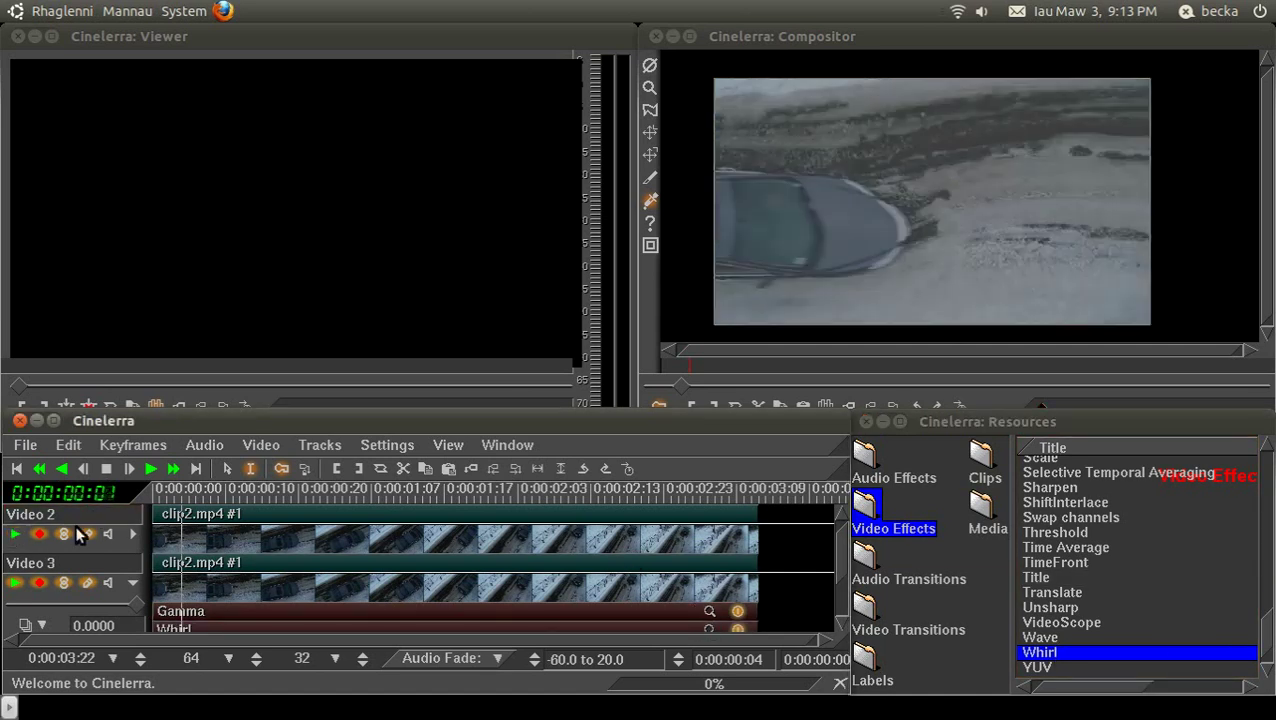
click(709, 628)
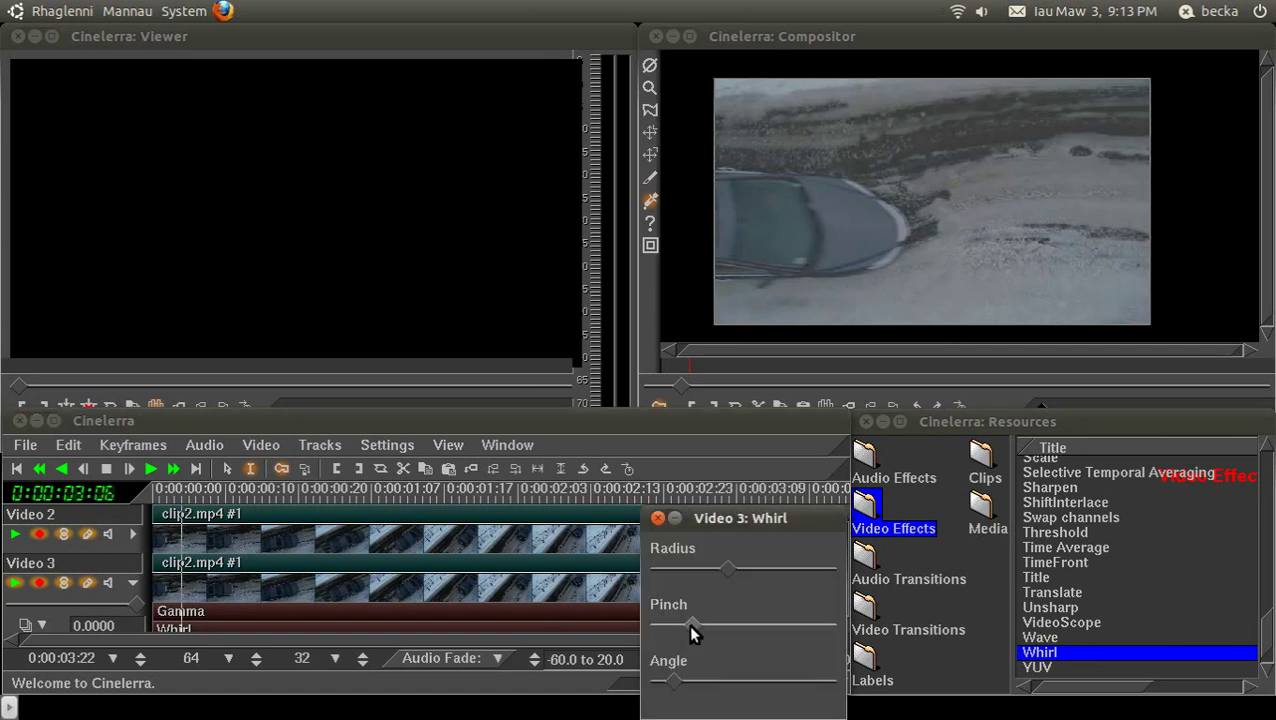
mouse_move(690, 627)
mouse_down()
mouse_move(799, 621)
mouse_move(700, 625)
mouse_up()
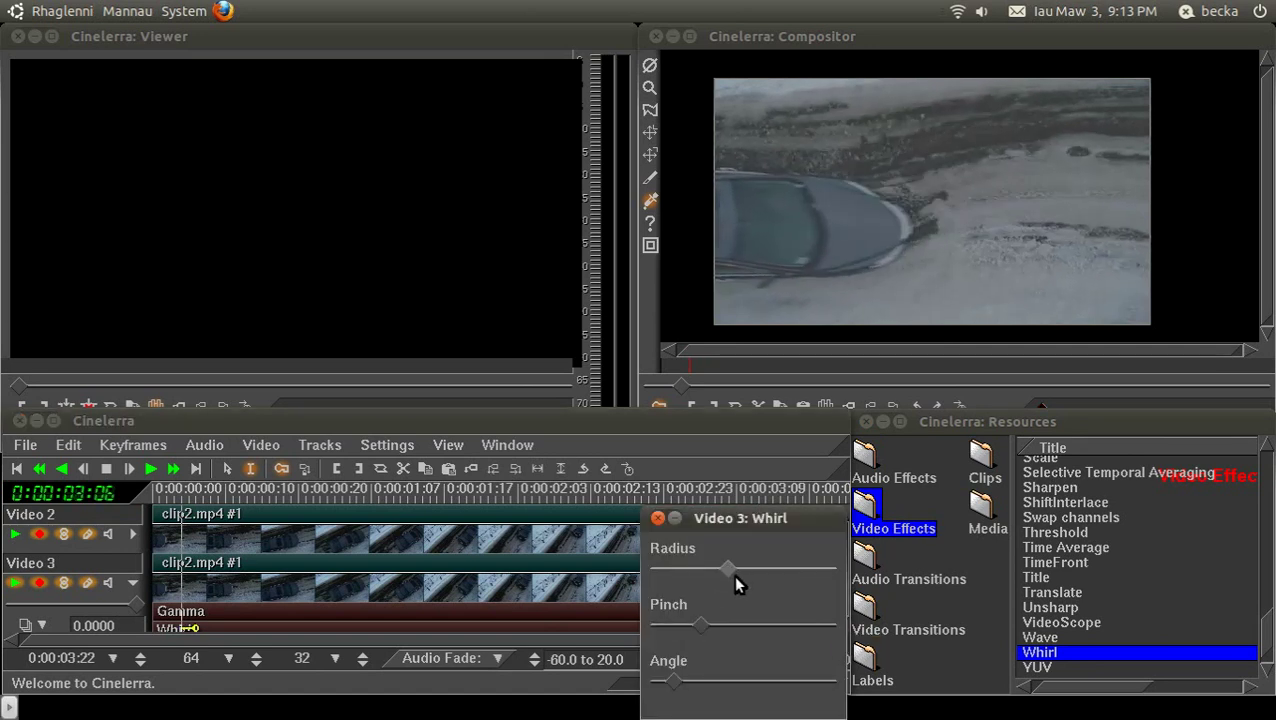
drag(733, 571, 791, 566)
drag(670, 678, 776, 660)
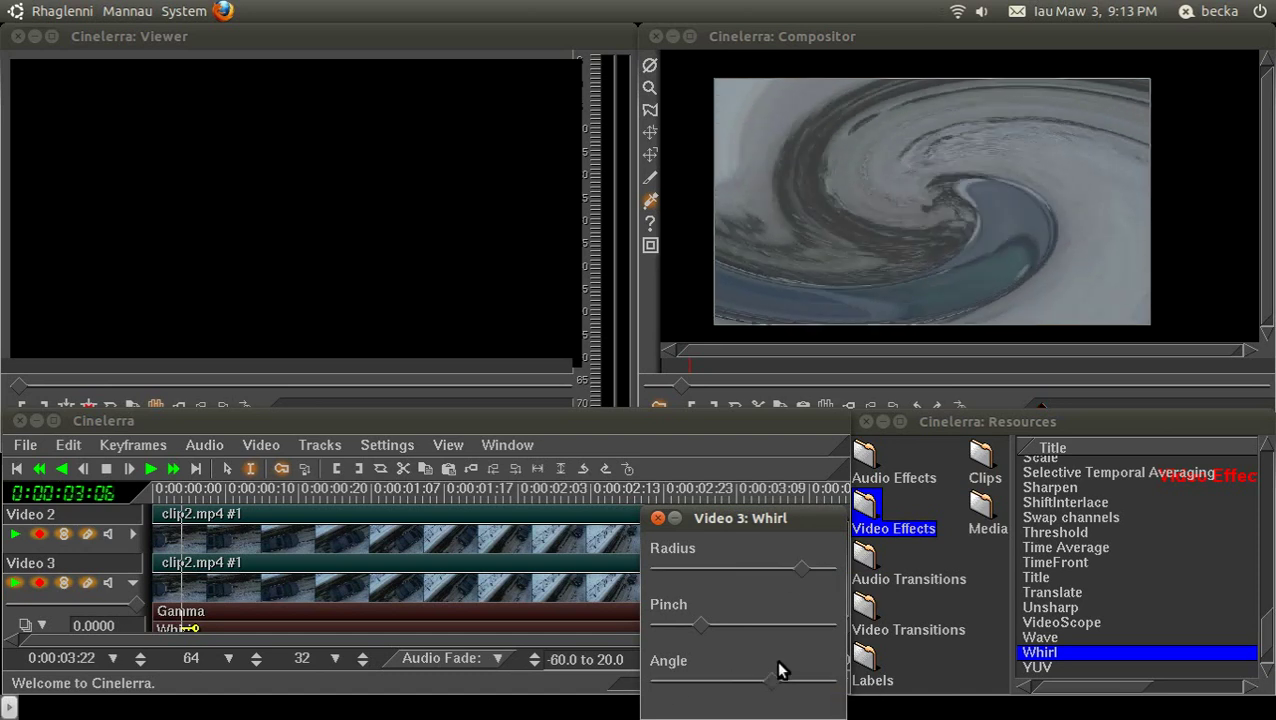
click(657, 518)
click(18, 537)
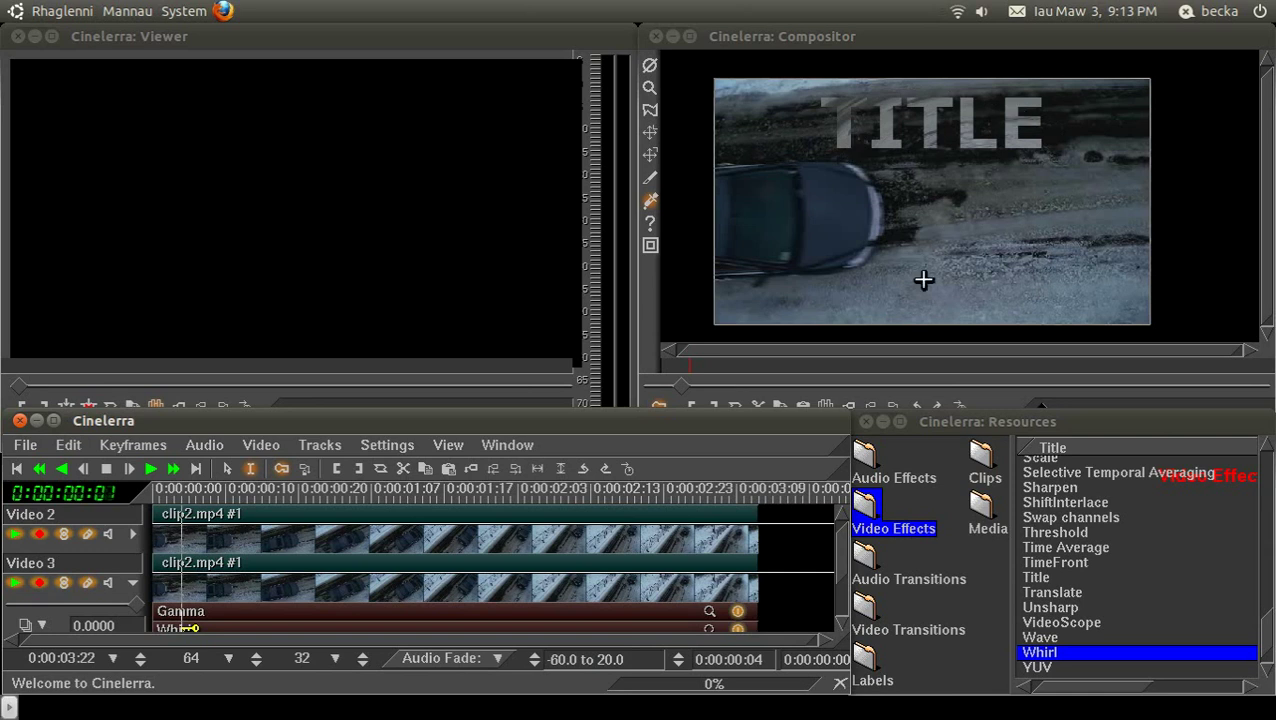
- Jump to the start and expand Video 2 to list its Reroute and Invert Video effects
key(Home)
click(132, 535)
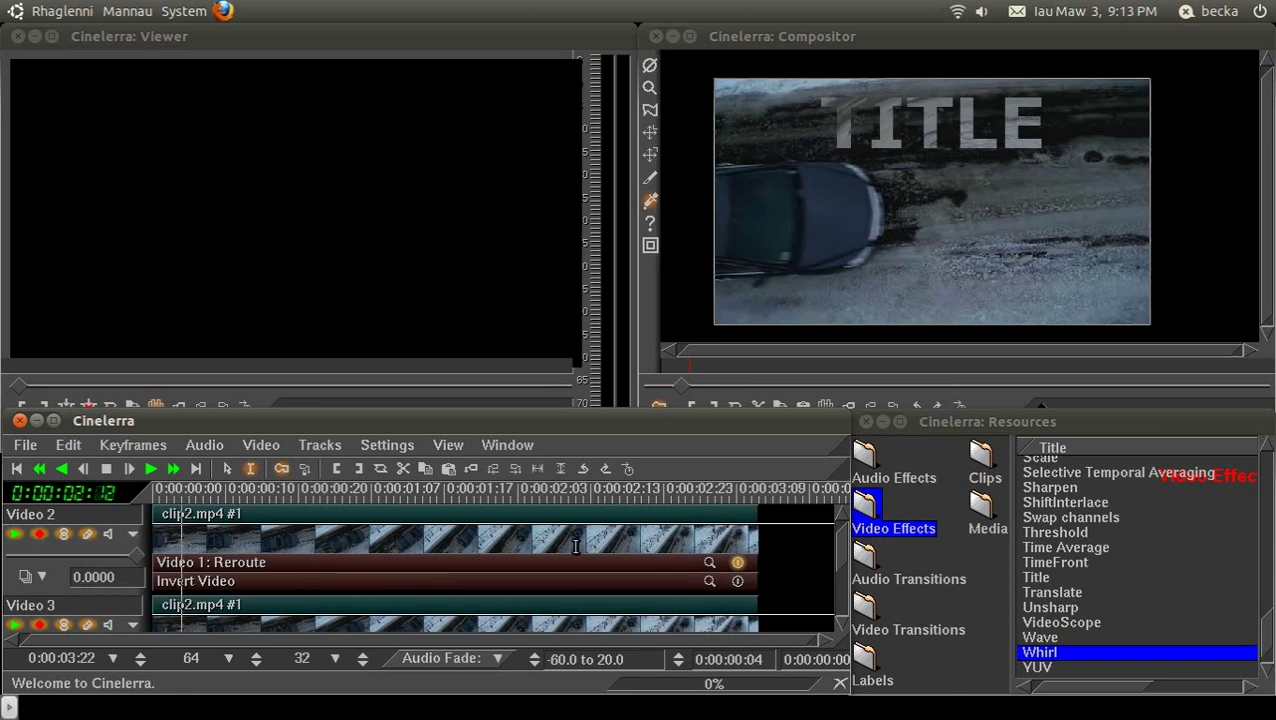